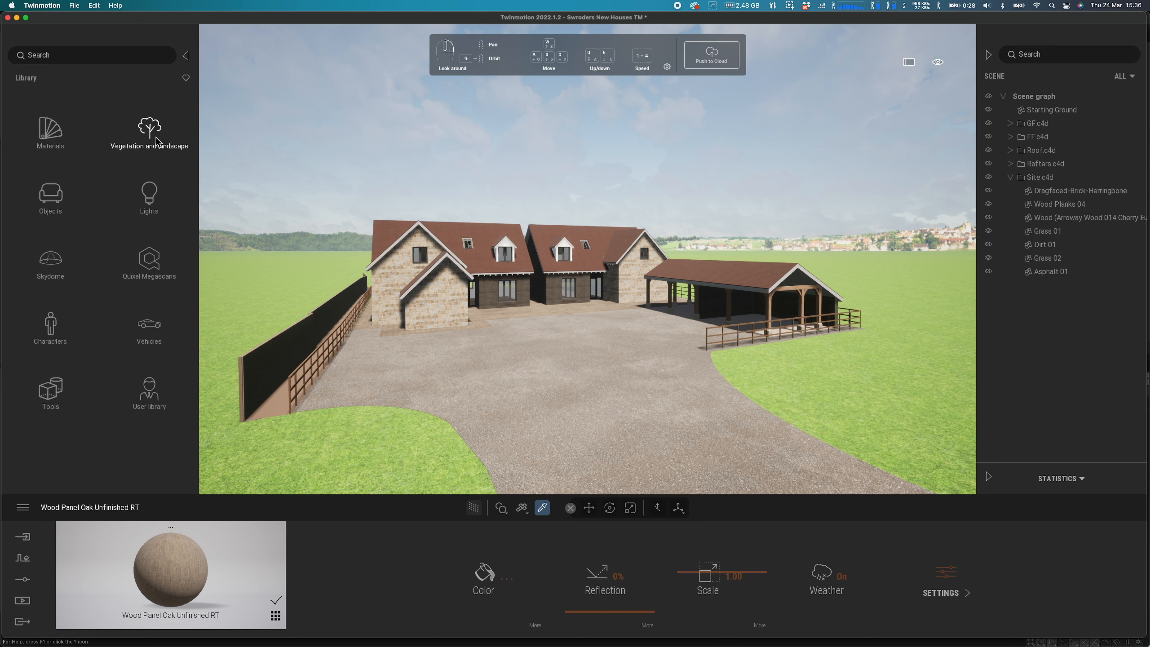
Filter the Trees library to oaks and place a Red oak beside the driveway
left_click(152, 139)
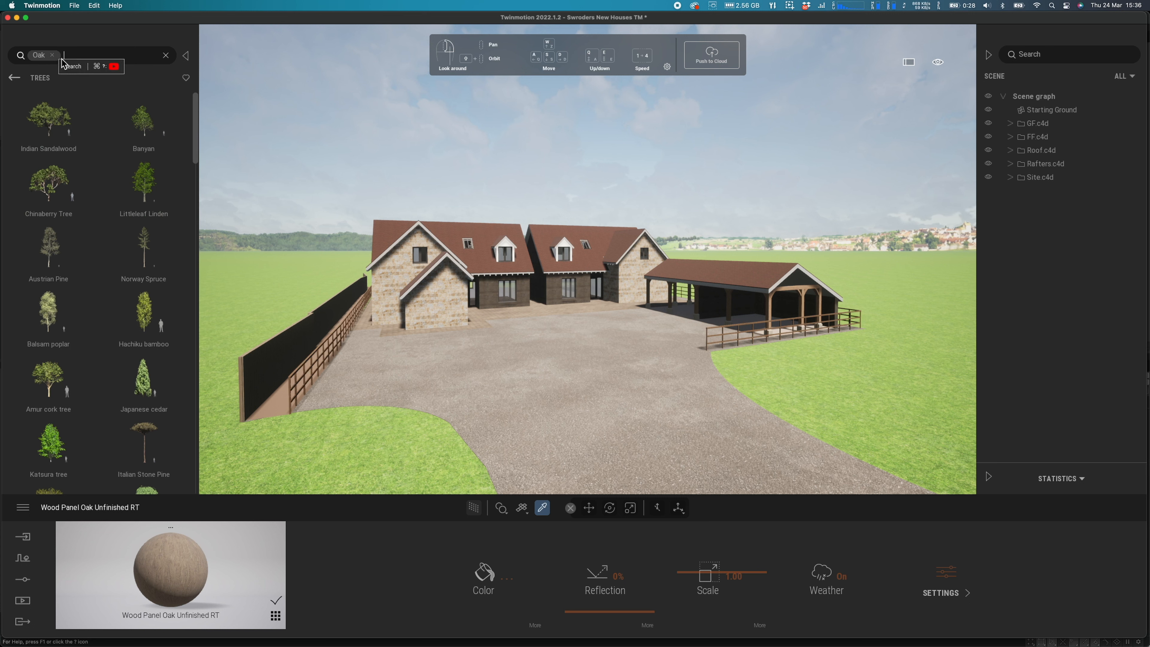
mouse_move(78, 379)
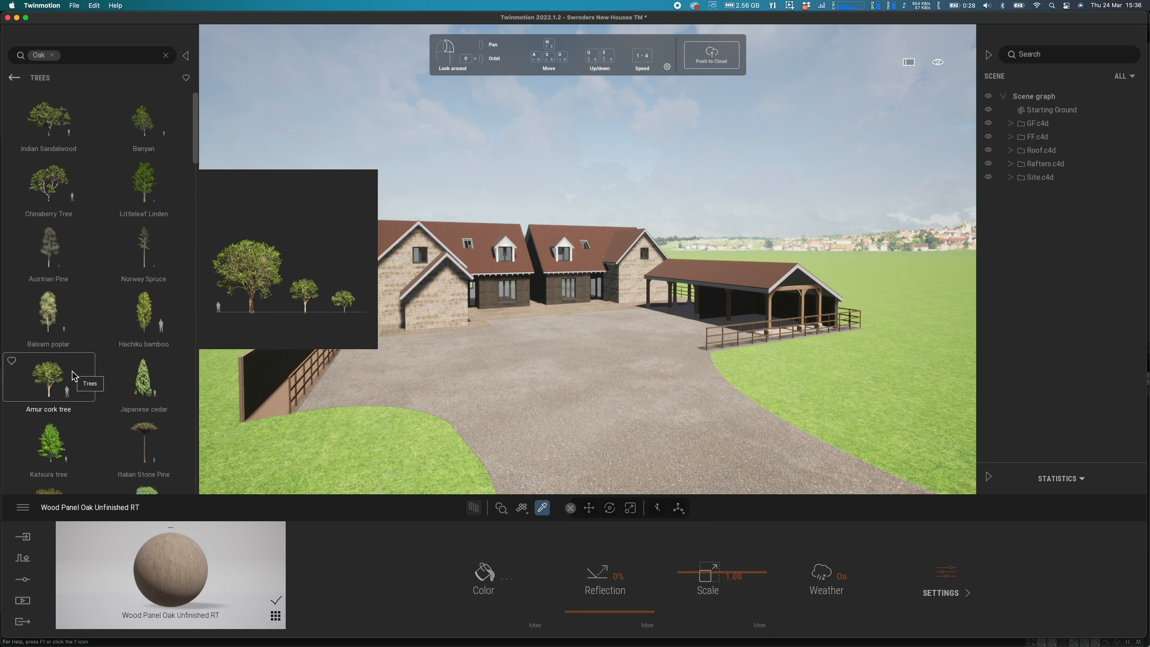
scroll(74, 376, "down", 2)
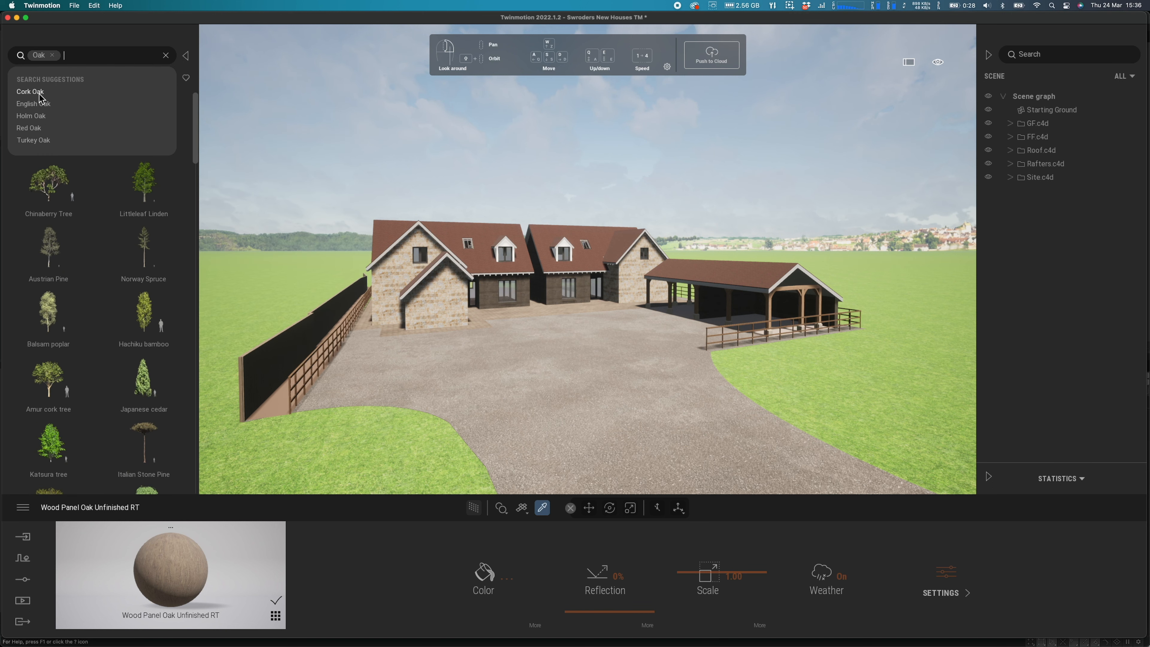
left_click(38, 94)
mouse_move(147, 132)
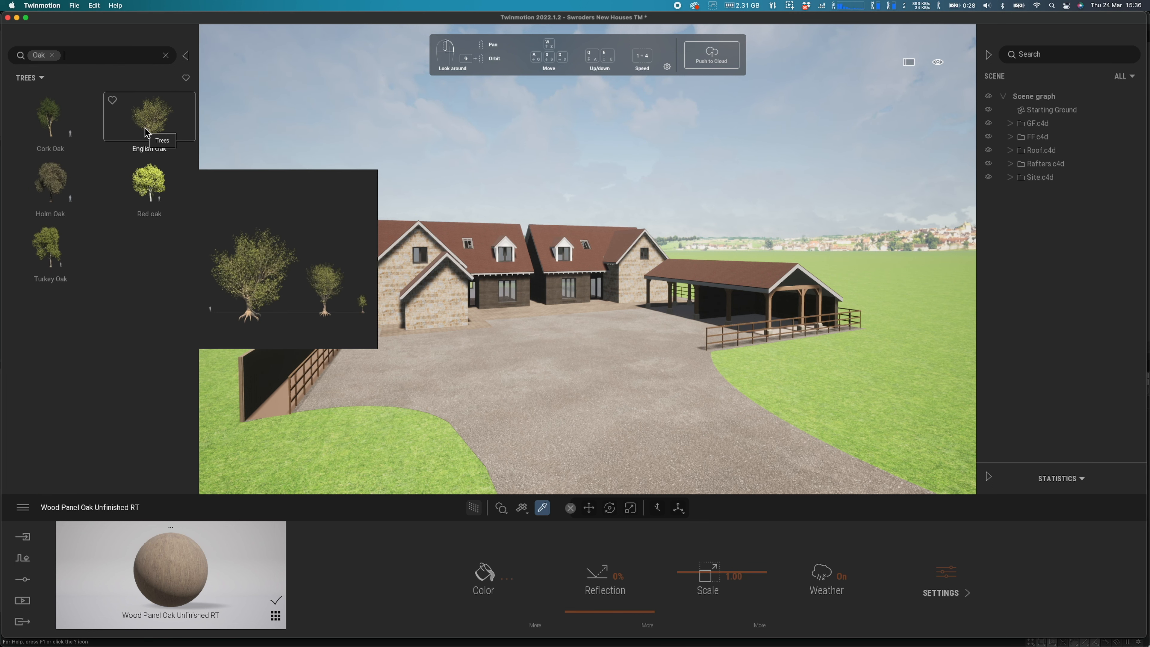
left_click_drag(151, 181, 344, 449)
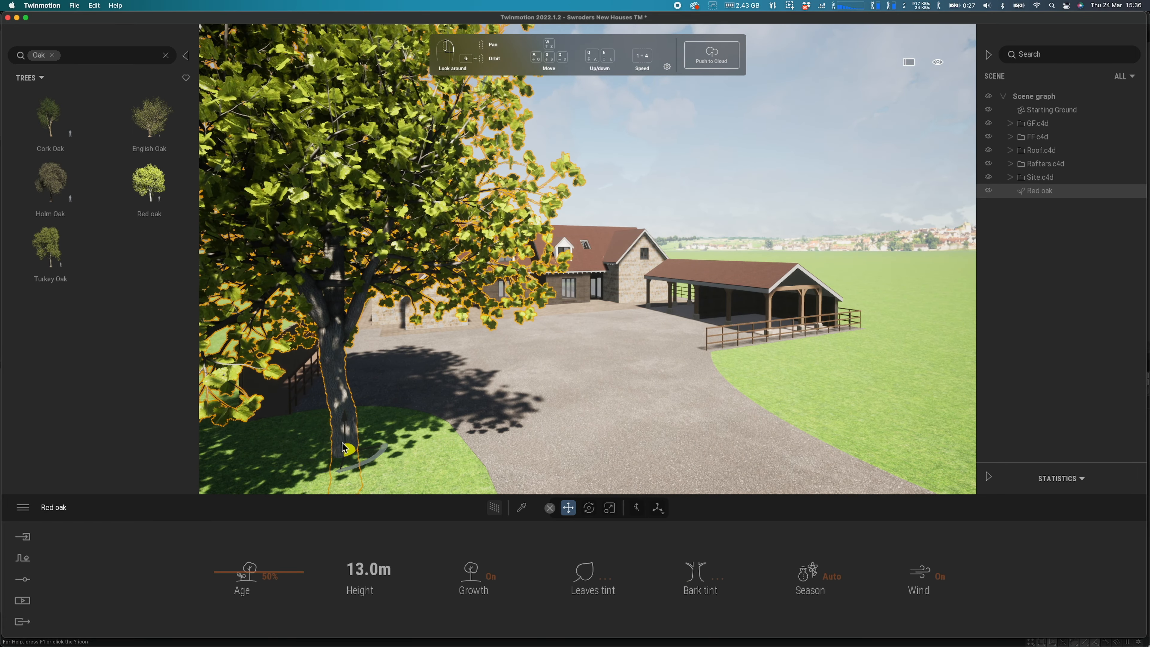
Pull back to an aerial view looking down on the house and the new oak
scroll(344, 427, "down", 3)
scroll(665, 383, "down", 6)
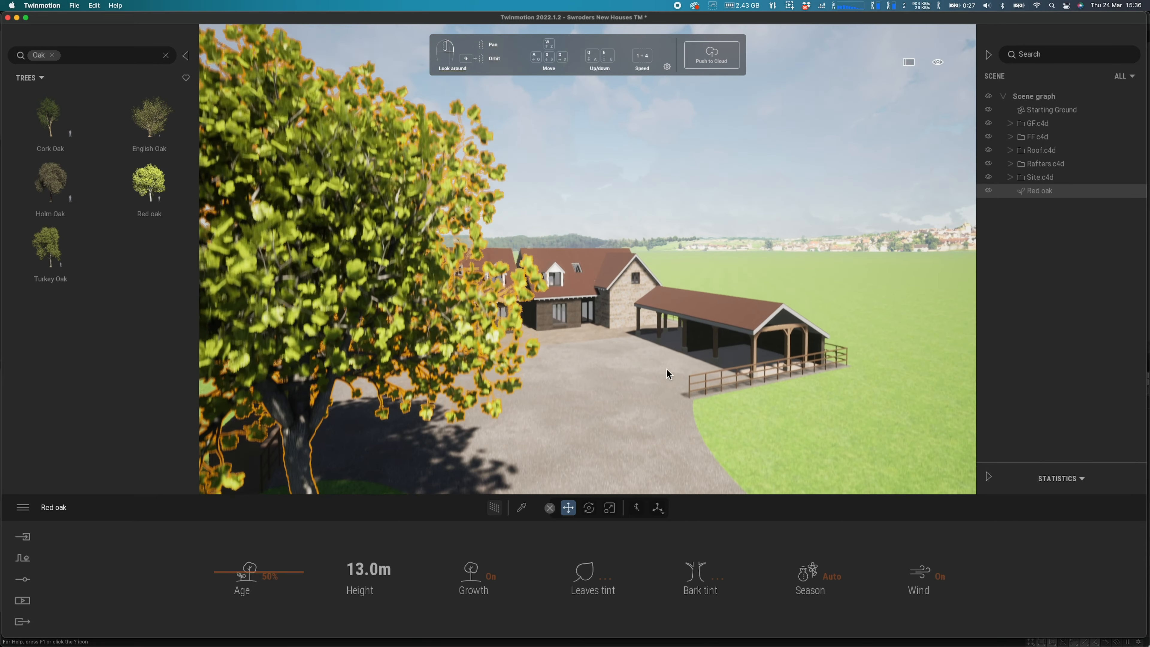
scroll(667, 365, "down", 3)
middle_click_drag(667, 365, 598, 444)
right_click_drag(667, 365, 667, 461)
key("w")
right_click_drag(323, 172, 313, 190)
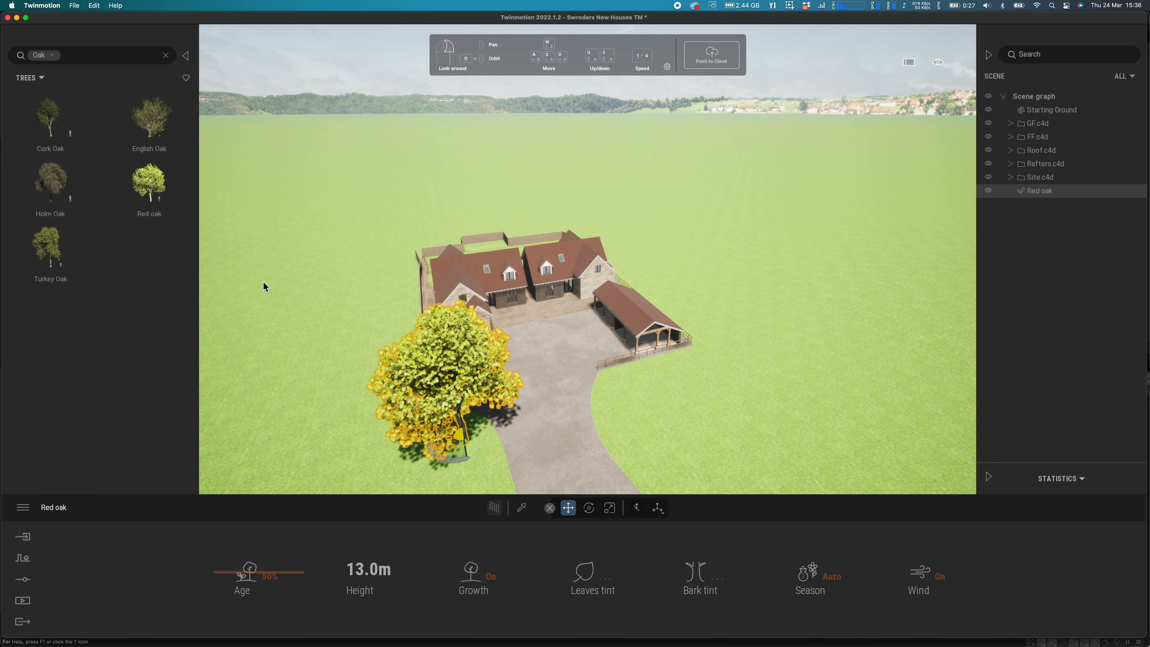
Start Vegetation Paint and add English Oak, Red oak and Turkey Oak as models
left_click(26, 559)
left_click(540, 589)
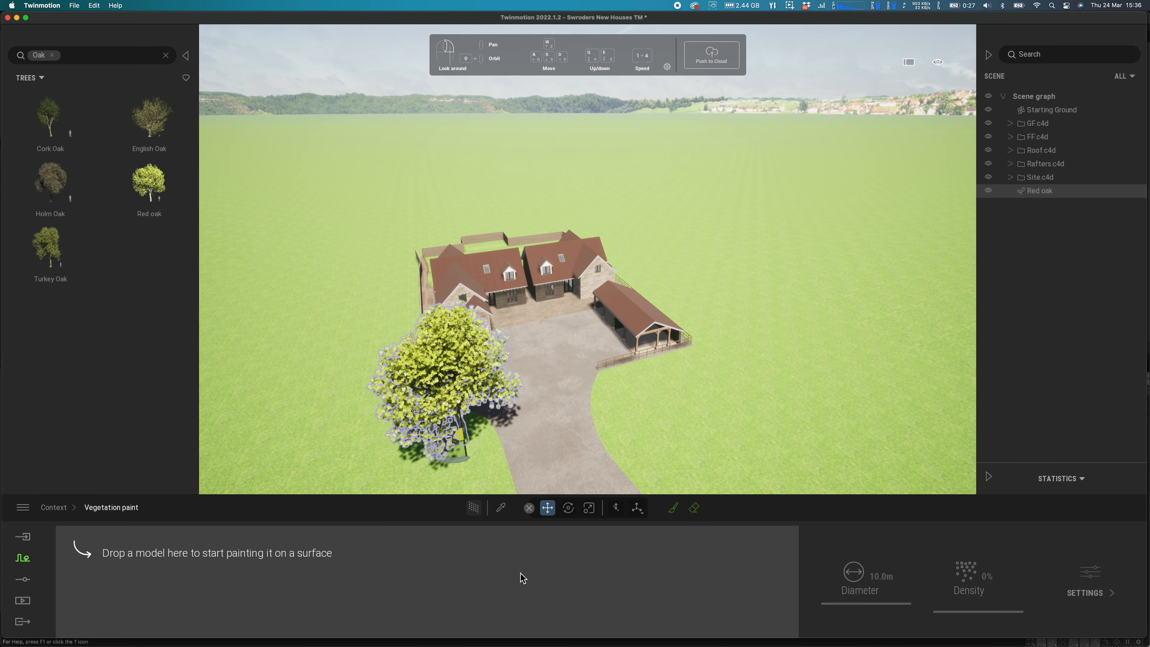
mouse_move(147, 206)
left_click_drag(147, 206, 103, 587)
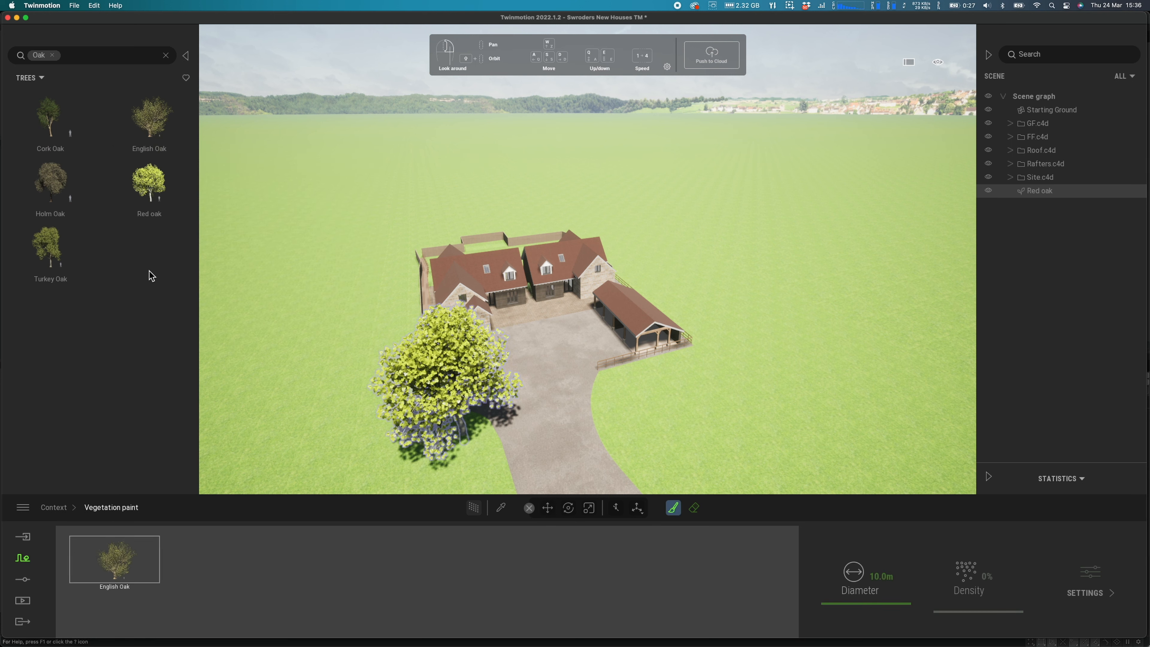
left_click_drag(147, 192, 163, 535)
left_click_drag(48, 246, 301, 536)
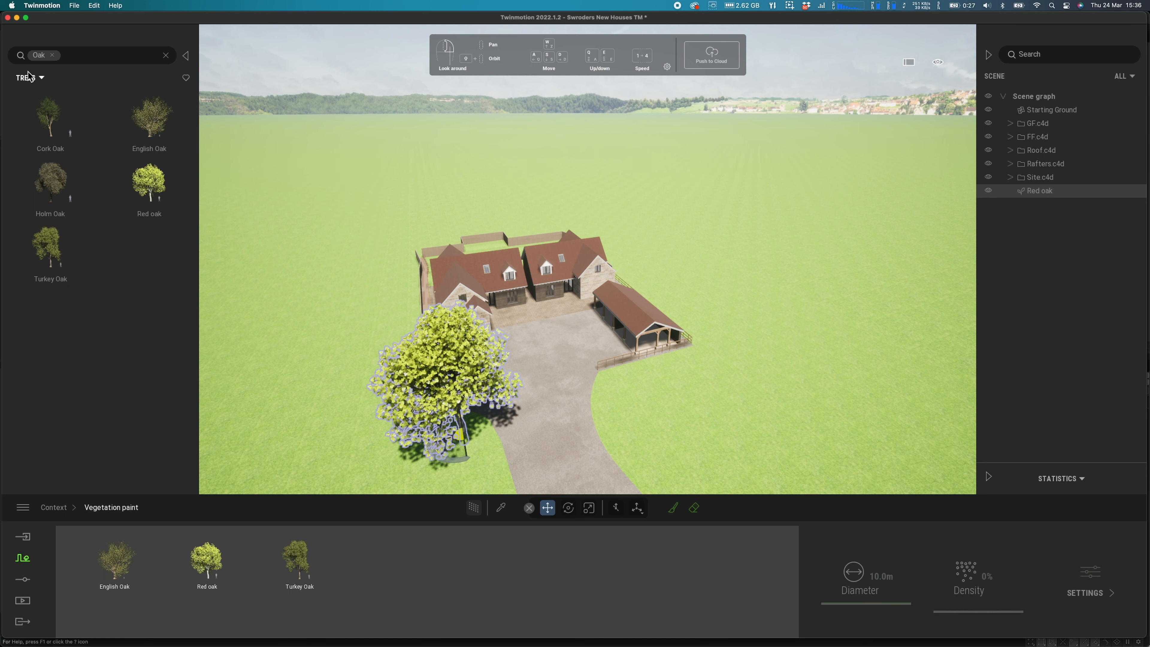
Clear the oak filter and add Grey Birch to the painting models
left_click(166, 58)
mouse_move(95, 257)
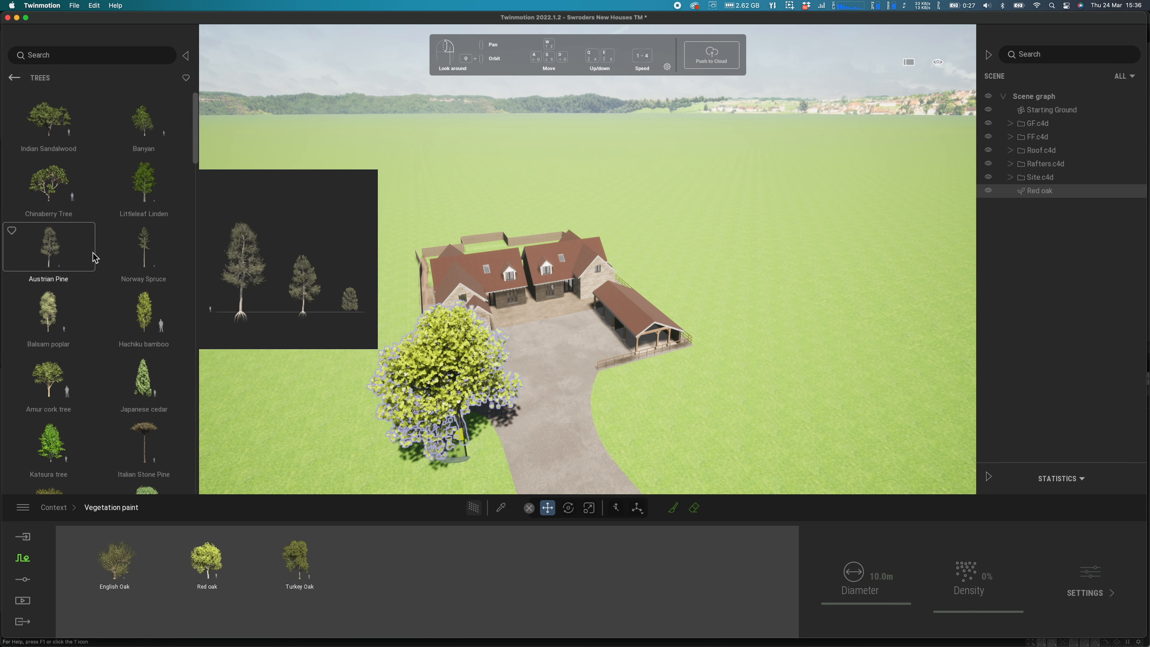
mouse_move(48, 185)
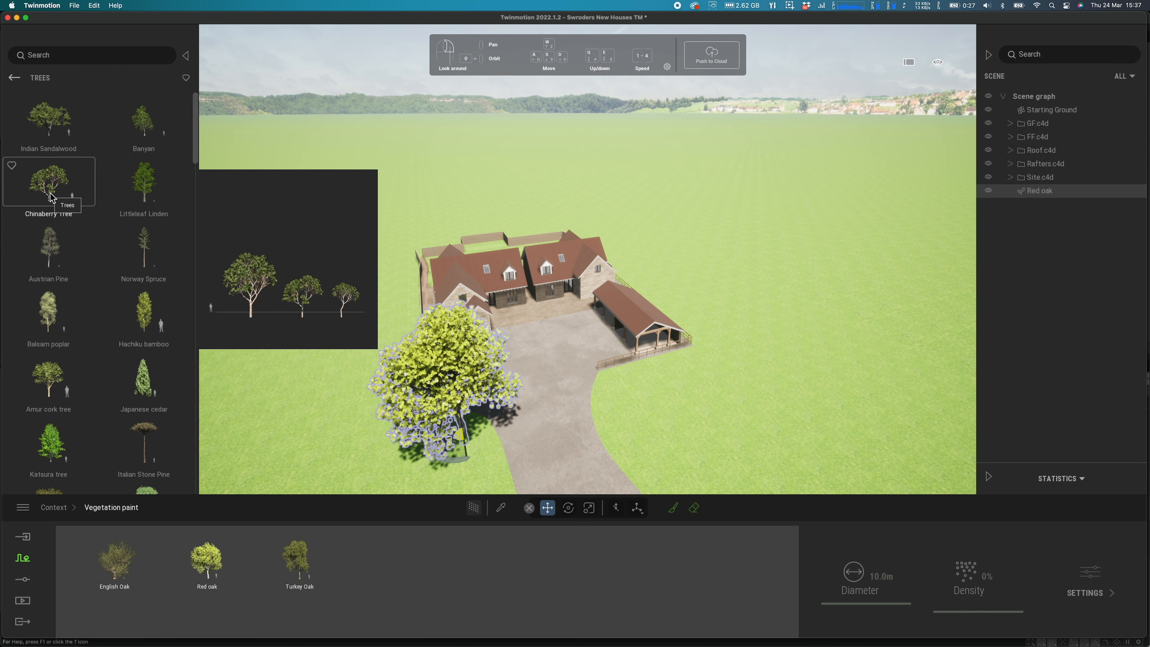
scroll(100, 406, "down", 5)
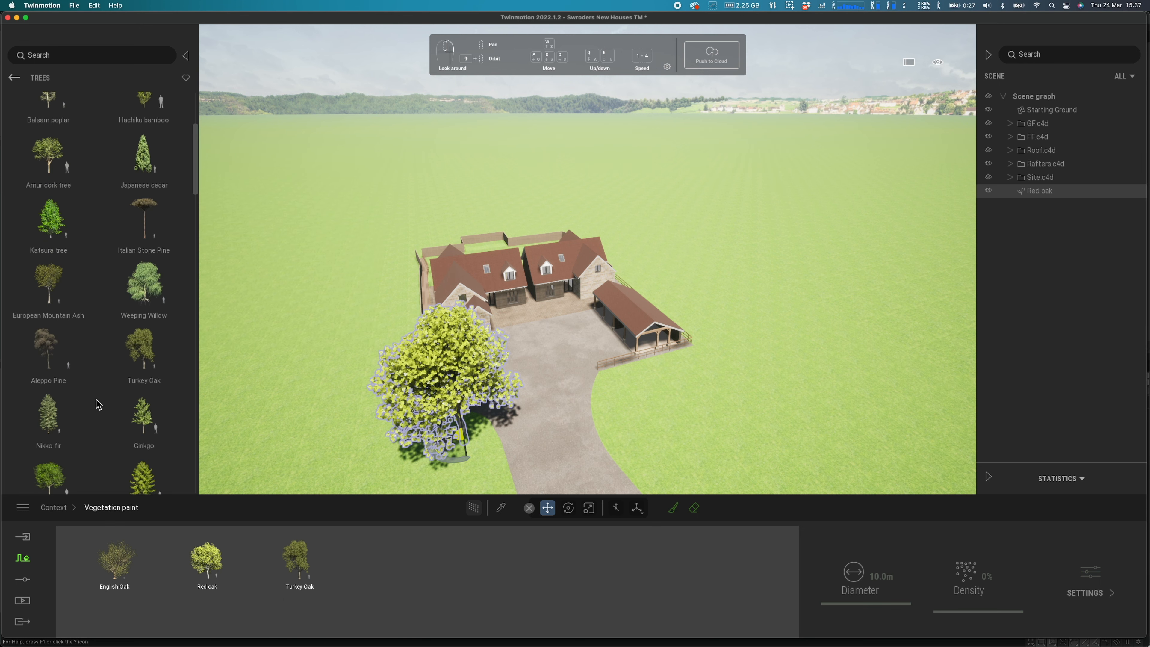
scroll(100, 404, "down", 8)
mouse_move(121, 335)
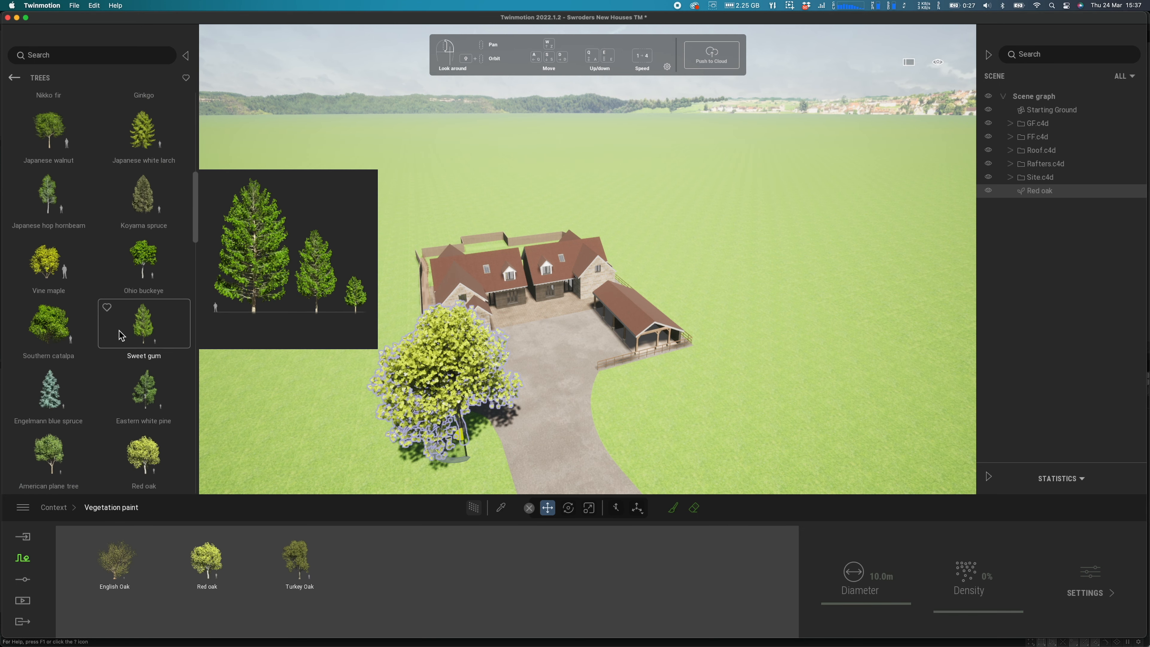
scroll(81, 367, "down", 3)
mouse_move(146, 425)
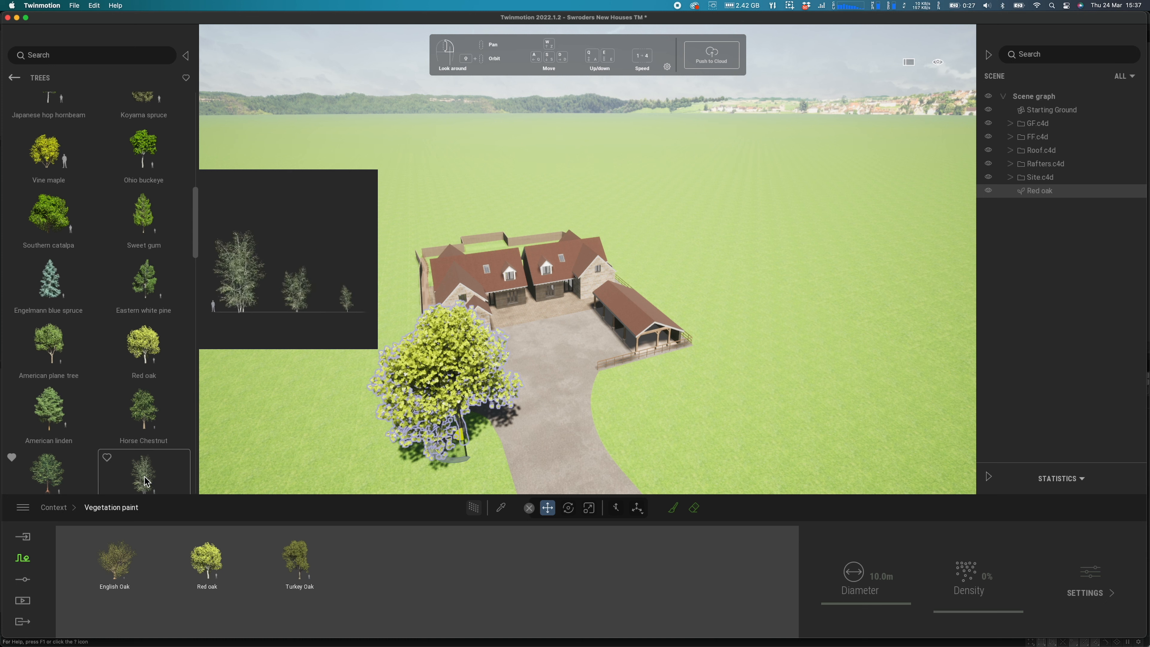
left_click_drag(147, 475, 325, 543)
Raise the painting density to 30% and select the paint brush
scroll(81, 448, "down", 1)
left_click_drag(68, 435, 256, 584)
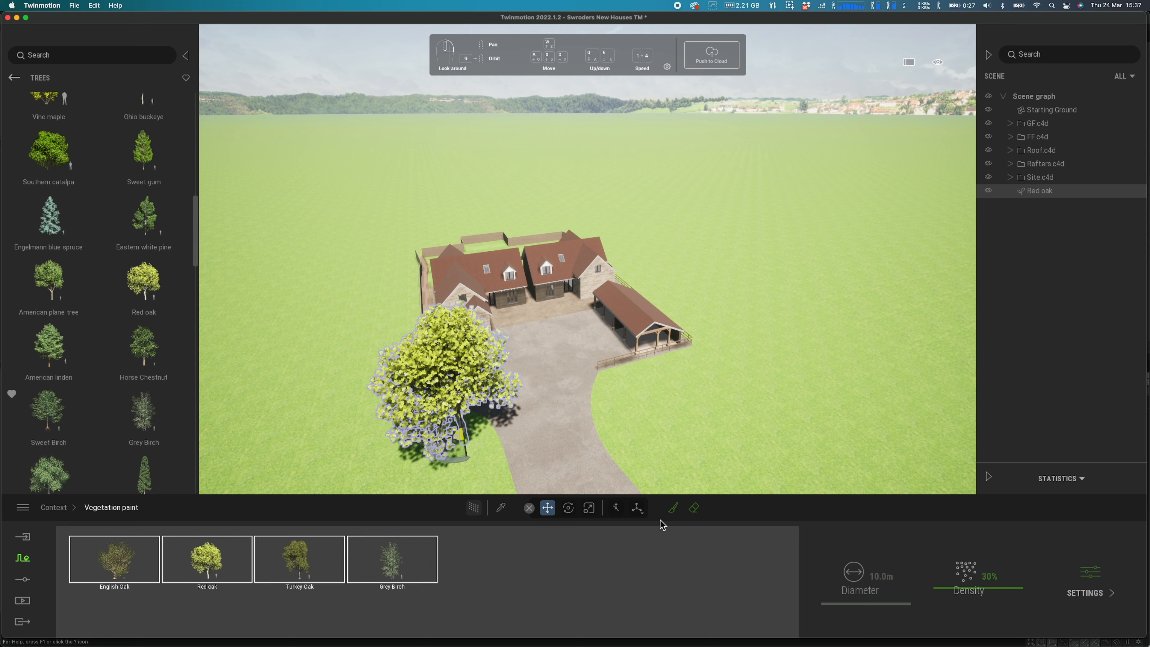
left_click(673, 509)
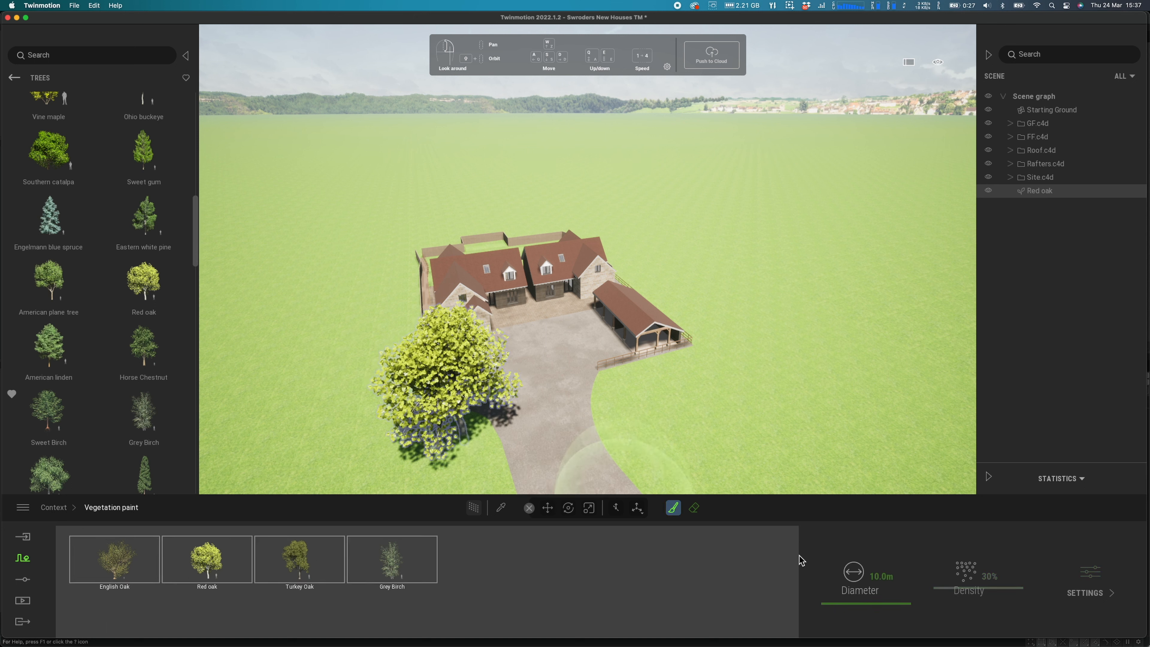
Set the brush diameter to 18.7 m and paint trees left of the house and across the lawn
left_click_drag(851, 603, 885, 603)
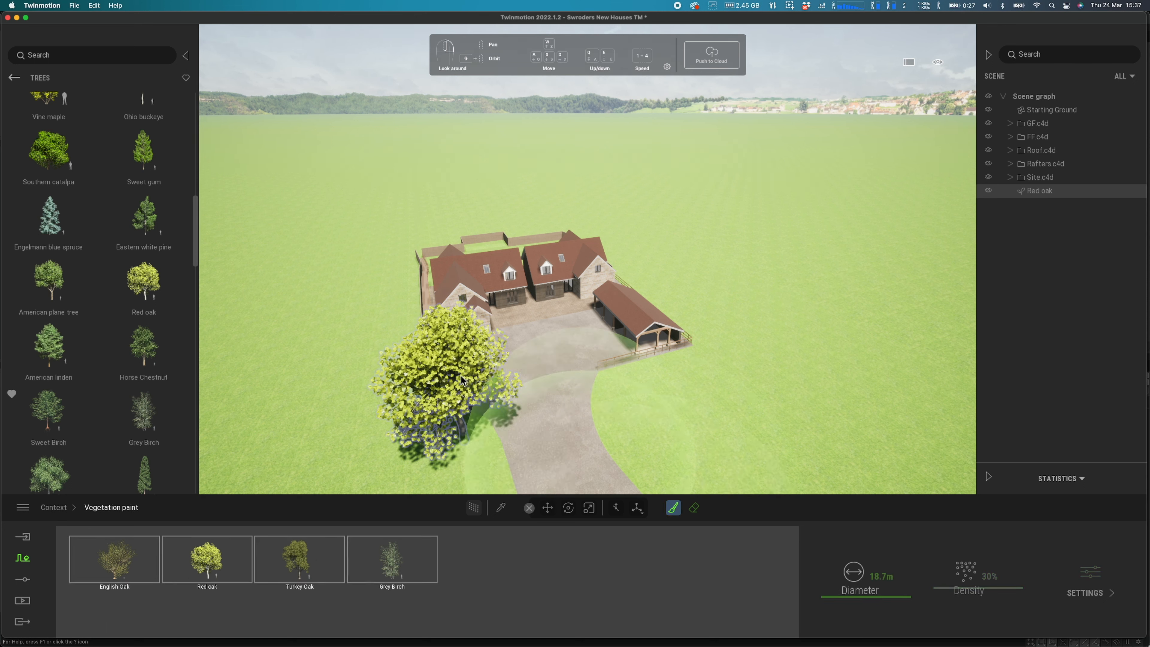
mouse_move(304, 362)
left_mouse_down()
mouse_move(298, 335)
mouse_move(317, 290)
mouse_move(361, 244)
left_mouse_up()
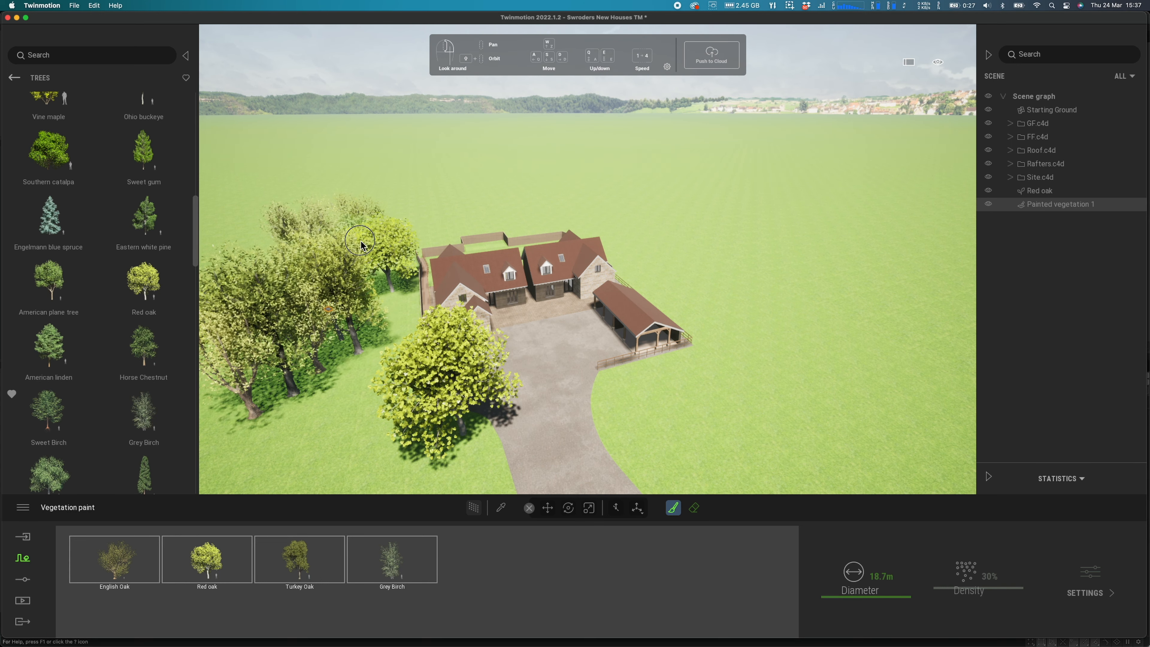
left_click_drag(432, 220, 466, 217)
key("q")
mouse_move(467, 217)
right_mouse_down()
mouse_move(448, 240)
mouse_move(455, 286)
right_mouse_up()
Paint trees behind the house, along the left side and across the right-hand lawn
mouse_move(336, 272)
left_mouse_down()
mouse_move(462, 218)
mouse_move(549, 231)
mouse_move(719, 359)
mouse_move(532, 205)
mouse_move(398, 196)
mouse_move(629, 185)
mouse_move(749, 318)
mouse_move(765, 376)
mouse_move(755, 403)
mouse_move(780, 295)
mouse_move(708, 303)
mouse_move(765, 252)
mouse_move(749, 226)
mouse_move(744, 247)
left_mouse_up()
right_click_drag(721, 326, 525, 355)
mouse_move(304, 362)
left_mouse_down()
mouse_move(362, 272)
mouse_move(487, 169)
mouse_move(548, 147)
mouse_move(711, 235)
left_mouse_up()
mouse_move(744, 323)
left_mouse_down()
mouse_move(795, 406)
mouse_move(760, 409)
mouse_move(726, 373)
mouse_move(645, 234)
mouse_move(442, 242)
left_mouse_up()
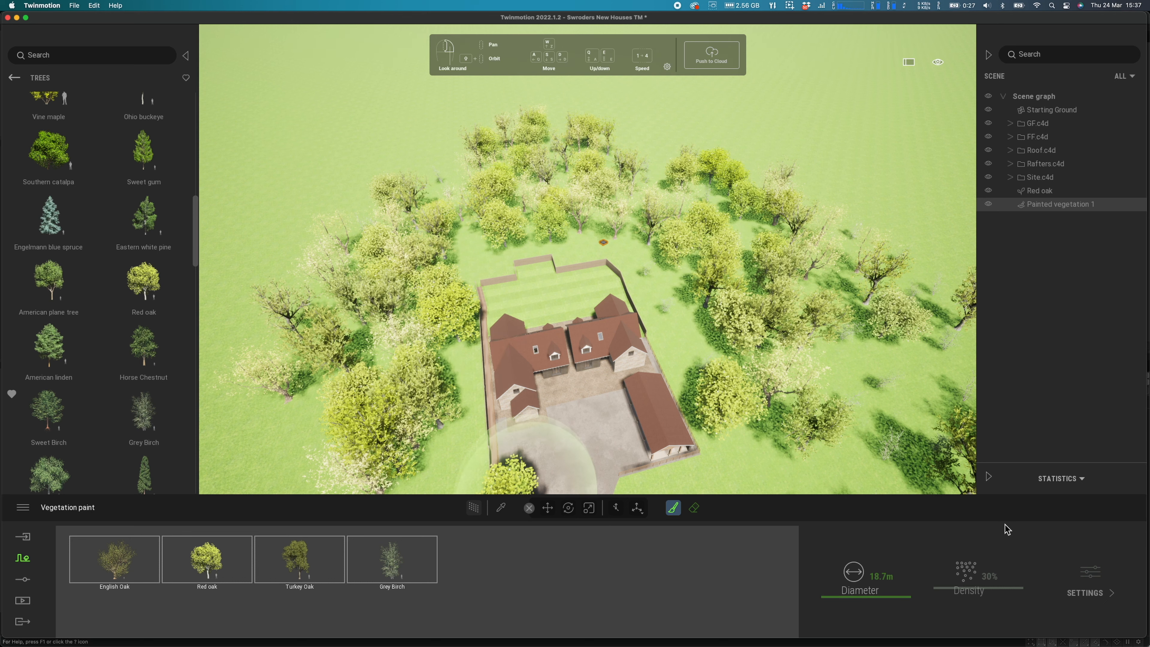
Fly down to a ground-level view facing the house and move the front Red oak further left
left_click(23, 601)
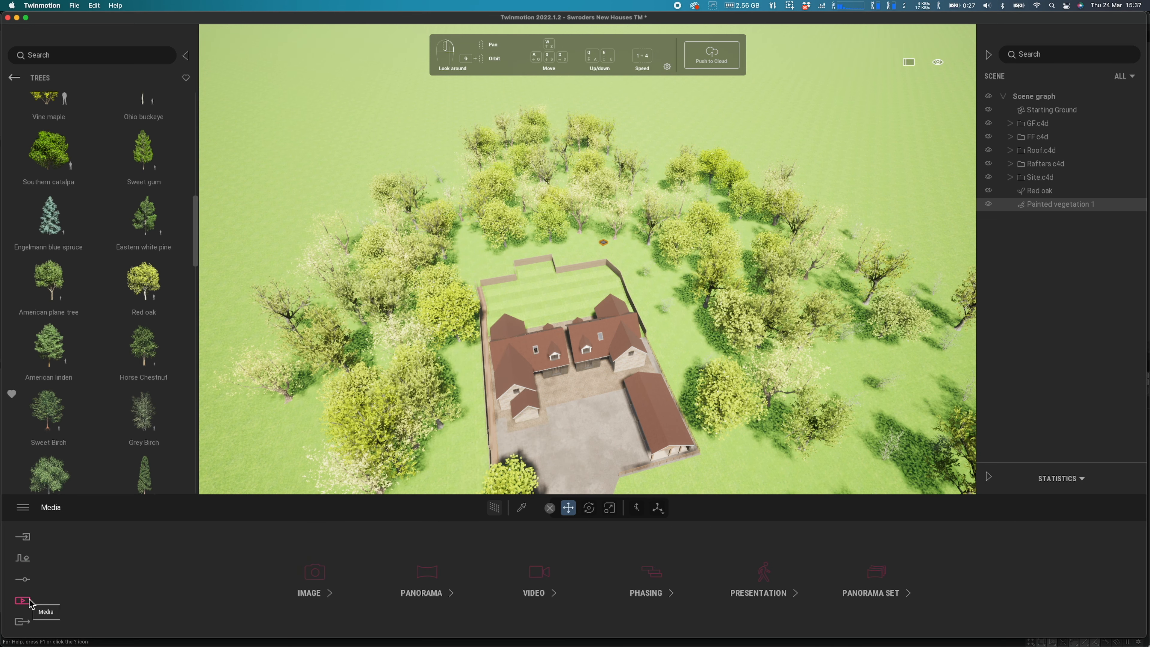
middle_click_drag(587, 259, 577, 145)
middle_click_drag(607, 382, 606, 333)
right_click_drag(608, 382, 593, 312)
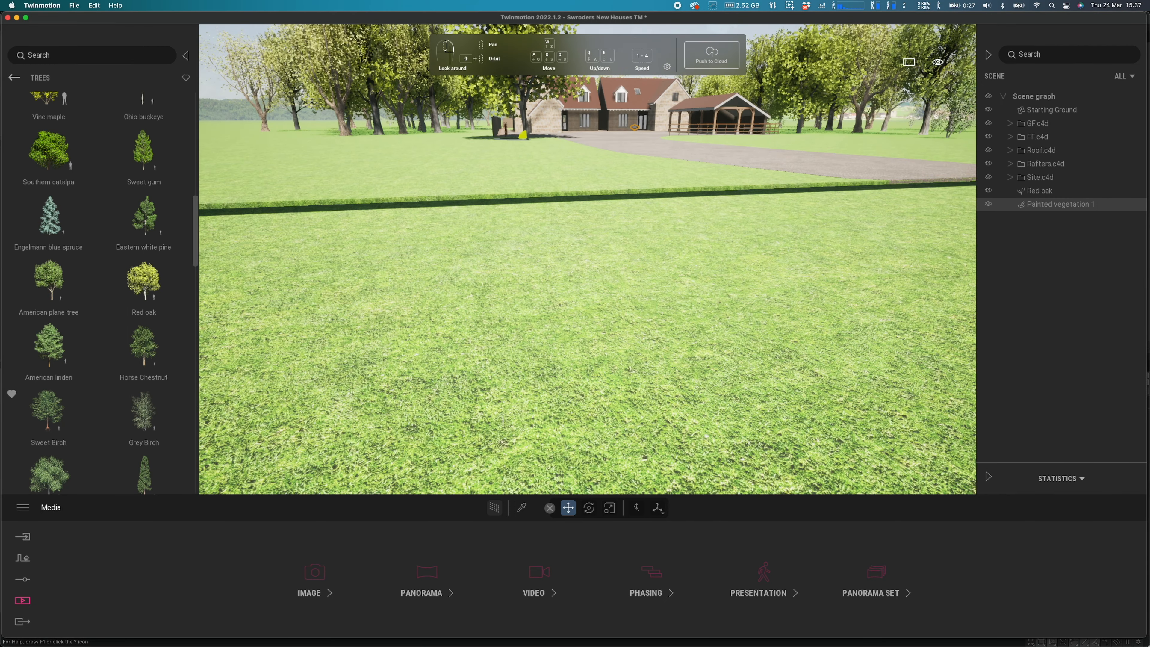
right_click_drag(642, 309, 648, 274)
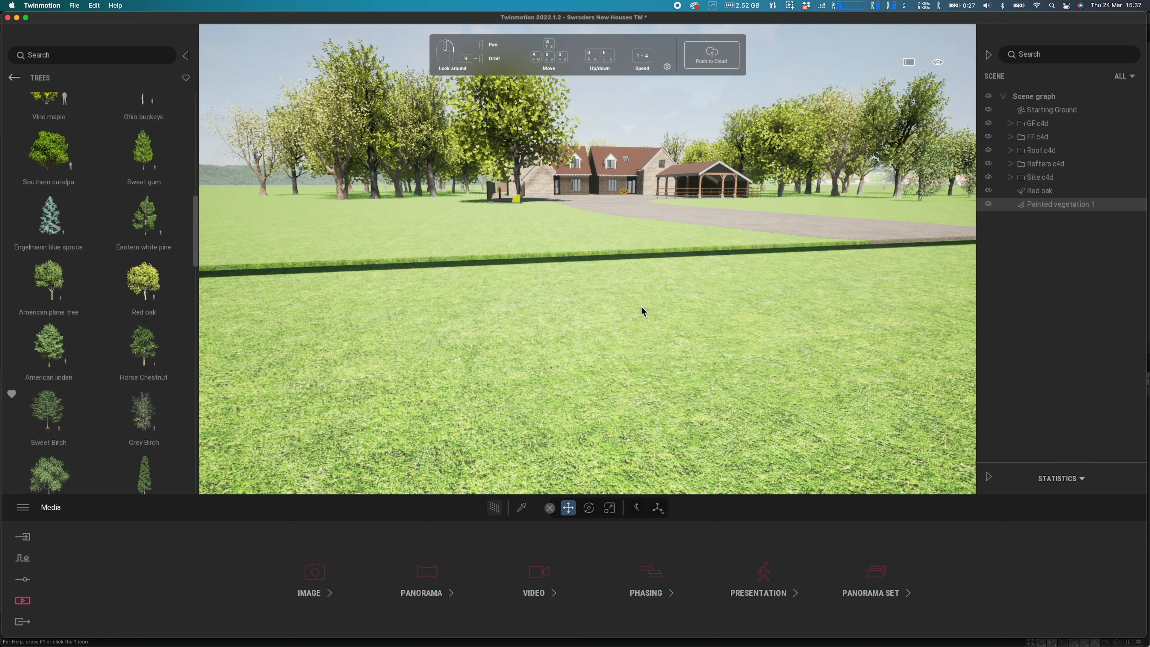
key("w")
key("w")
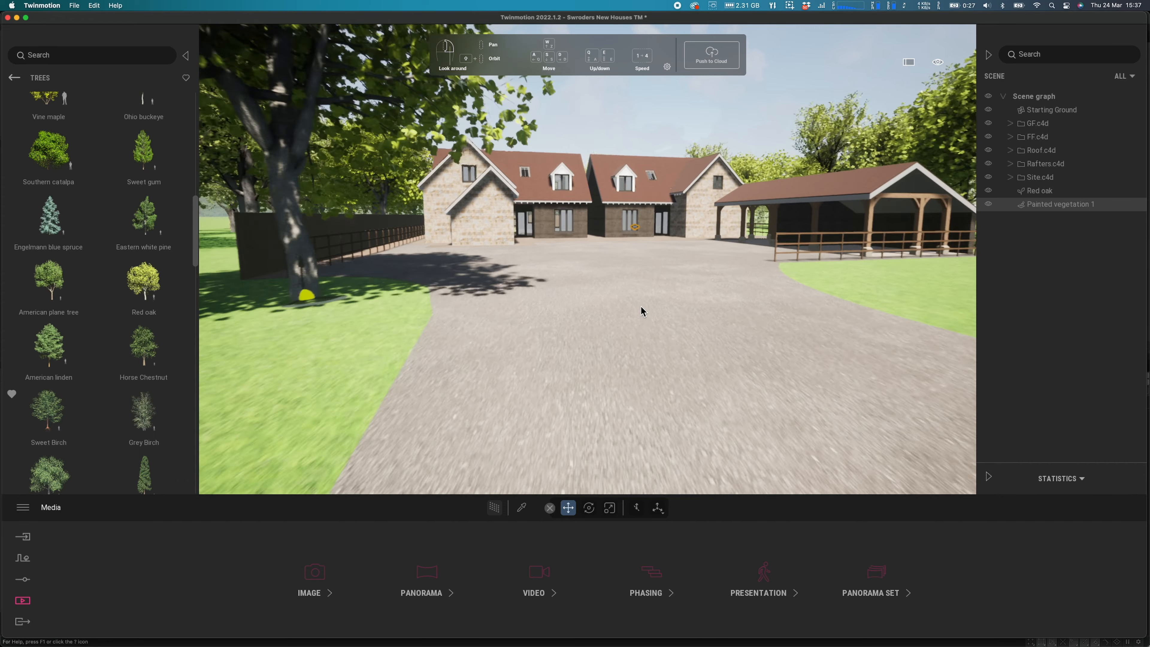
right_click_drag(638, 308, 640, 293)
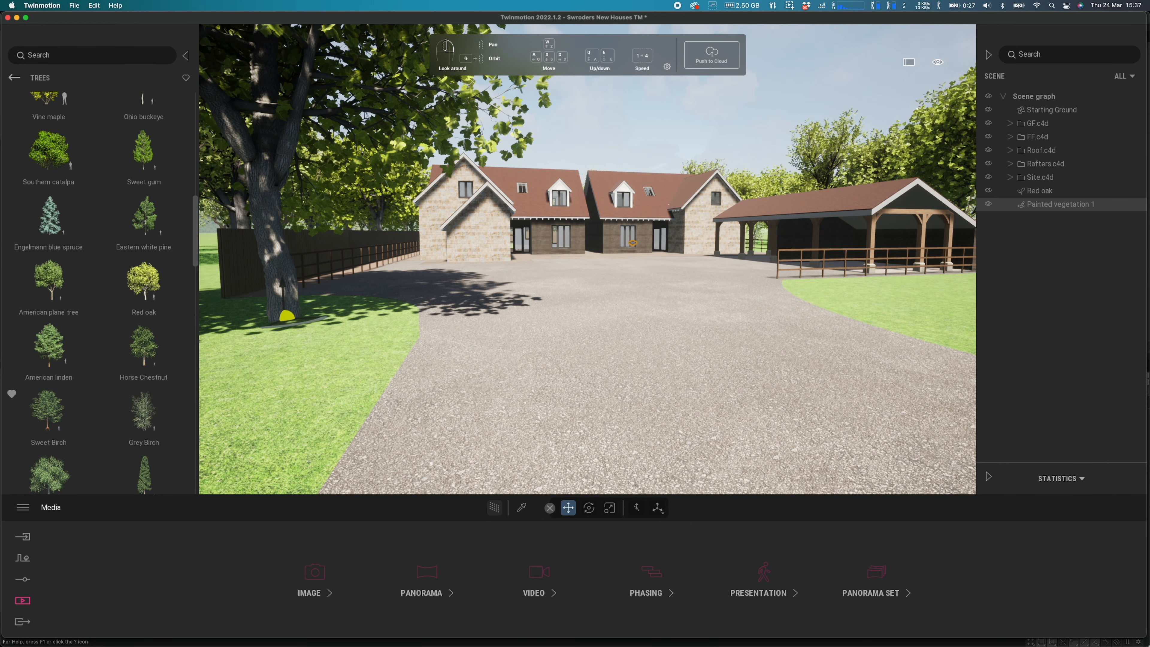
key("q")
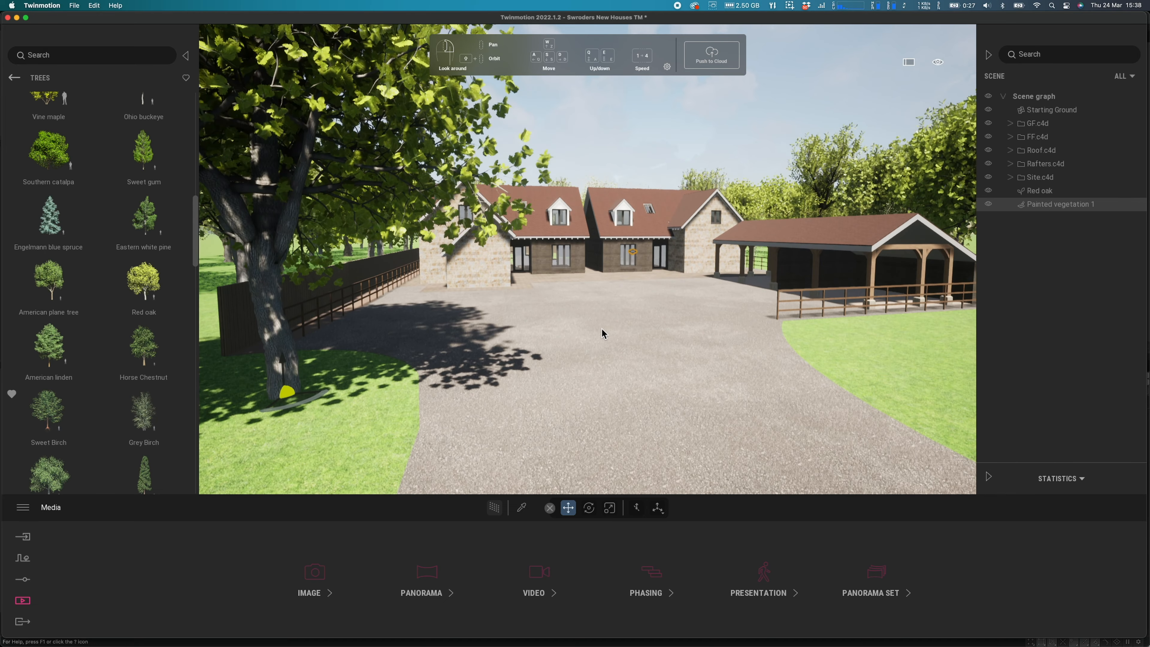
right_click_drag(595, 348, 614, 348)
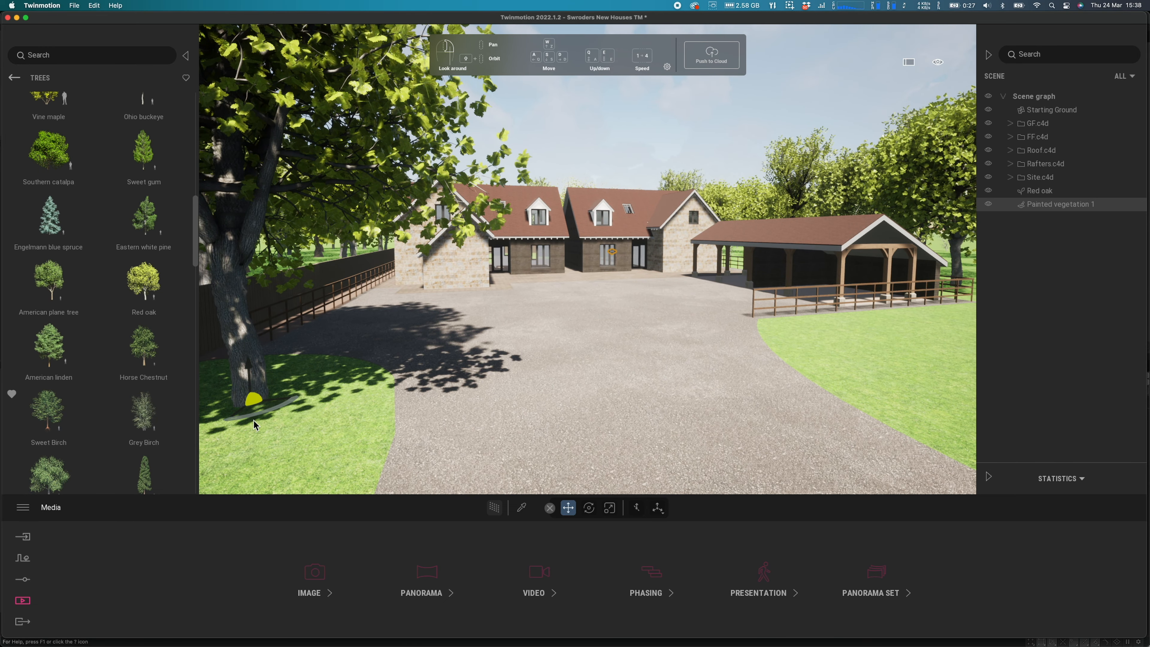
mouse_move(259, 413)
left_mouse_down()
mouse_move(186, 411)
mouse_move(204, 407)
mouse_move(213, 368)
mouse_move(175, 343)
mouse_move(206, 385)
mouse_move(202, 468)
left_mouse_up()
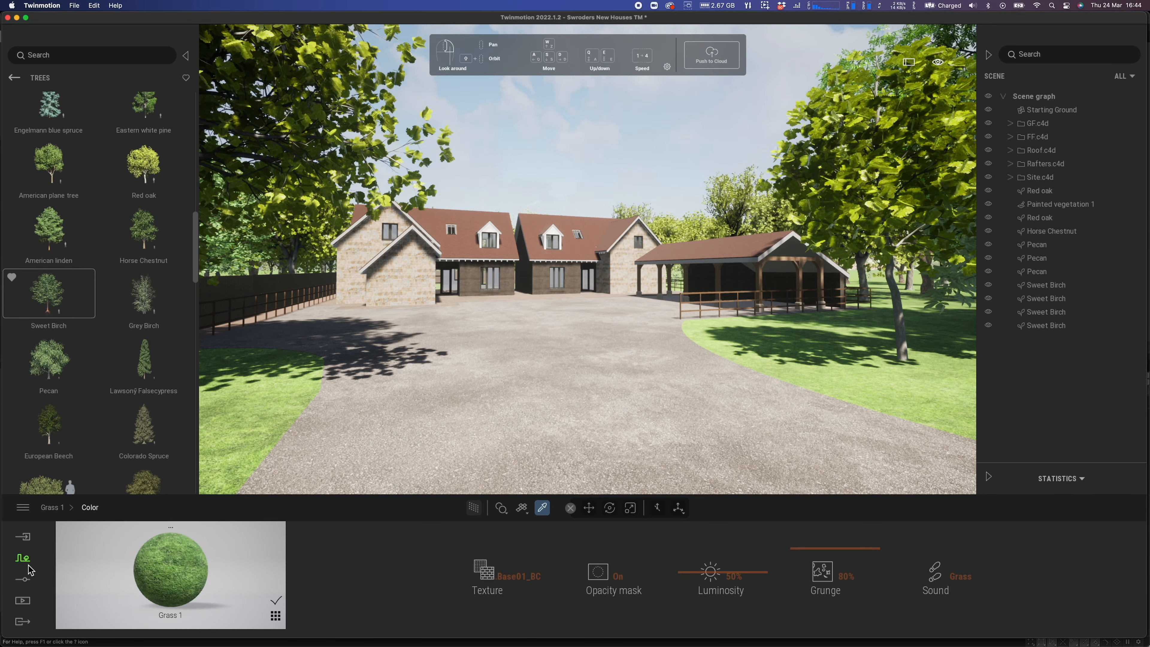
Start a new vegetation paint set with Long grass 02 and Dry Grass 01 from Grass and flowers
left_click(27, 567)
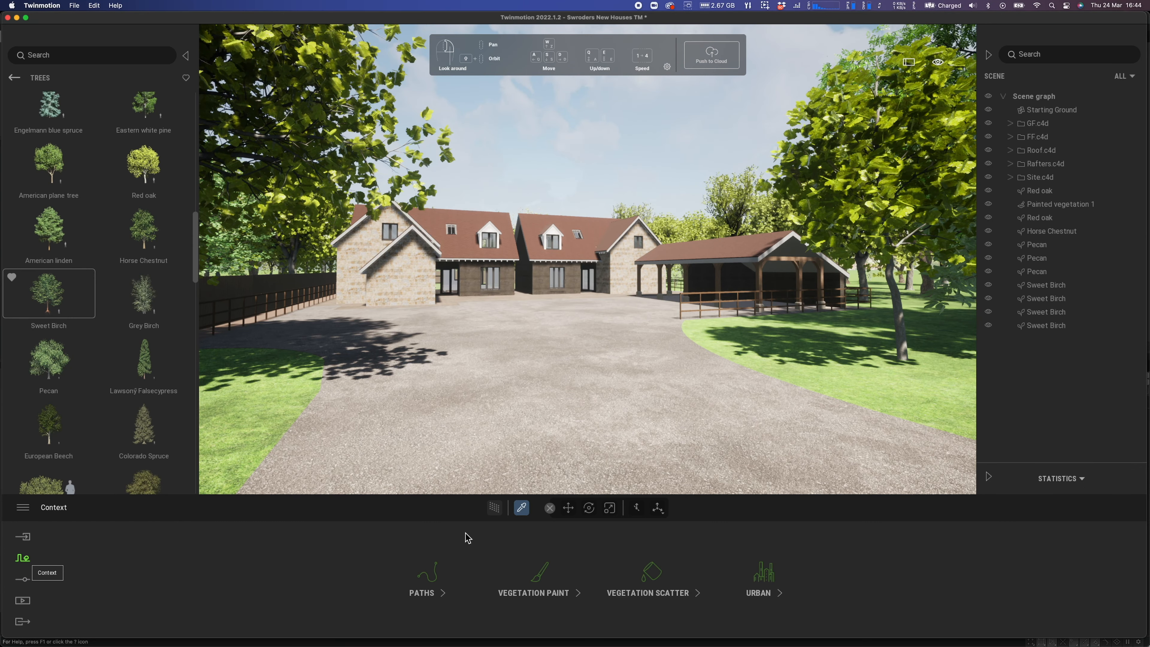
left_click(539, 575)
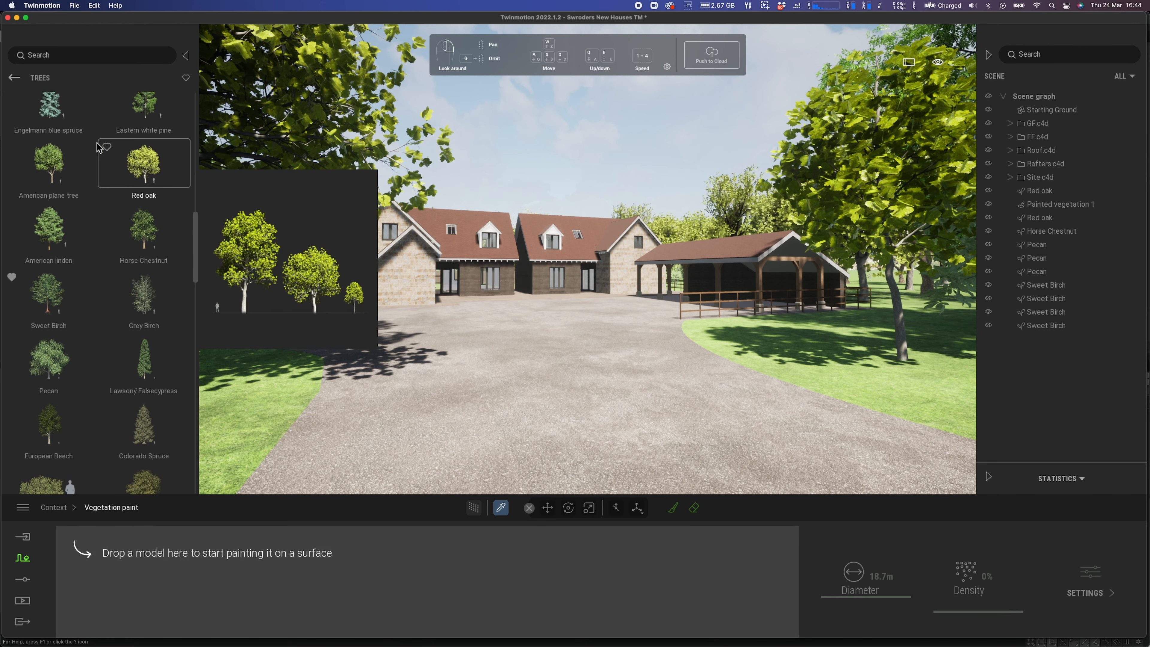
left_click(14, 78)
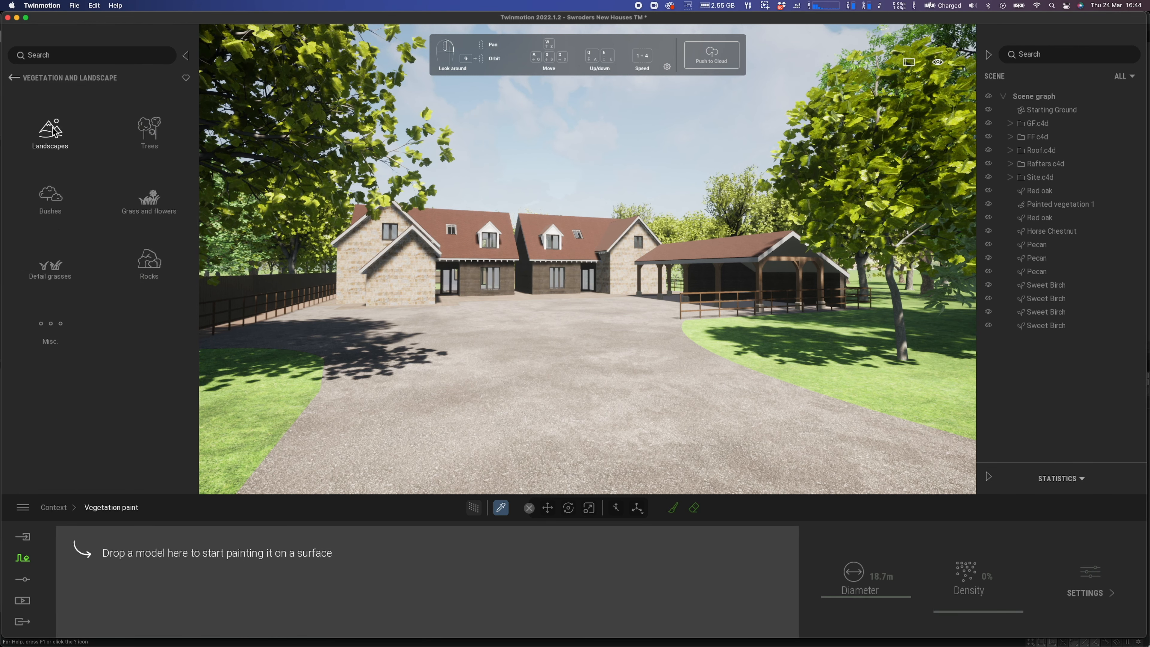
left_click(134, 205)
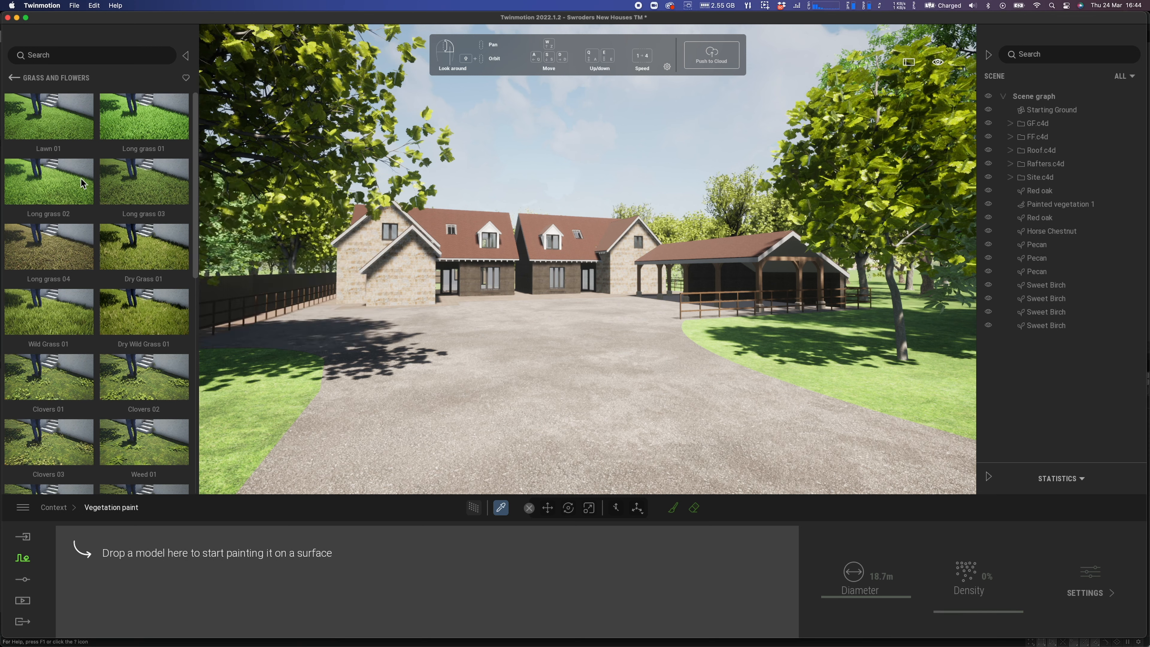
mouse_move(76, 180)
left_mouse_down()
mouse_move(156, 538)
mouse_move(150, 559)
mouse_move(156, 527)
mouse_move(154, 539)
left_mouse_up()
mouse_move(143, 185)
left_click_drag(223, 455, 206, 559)
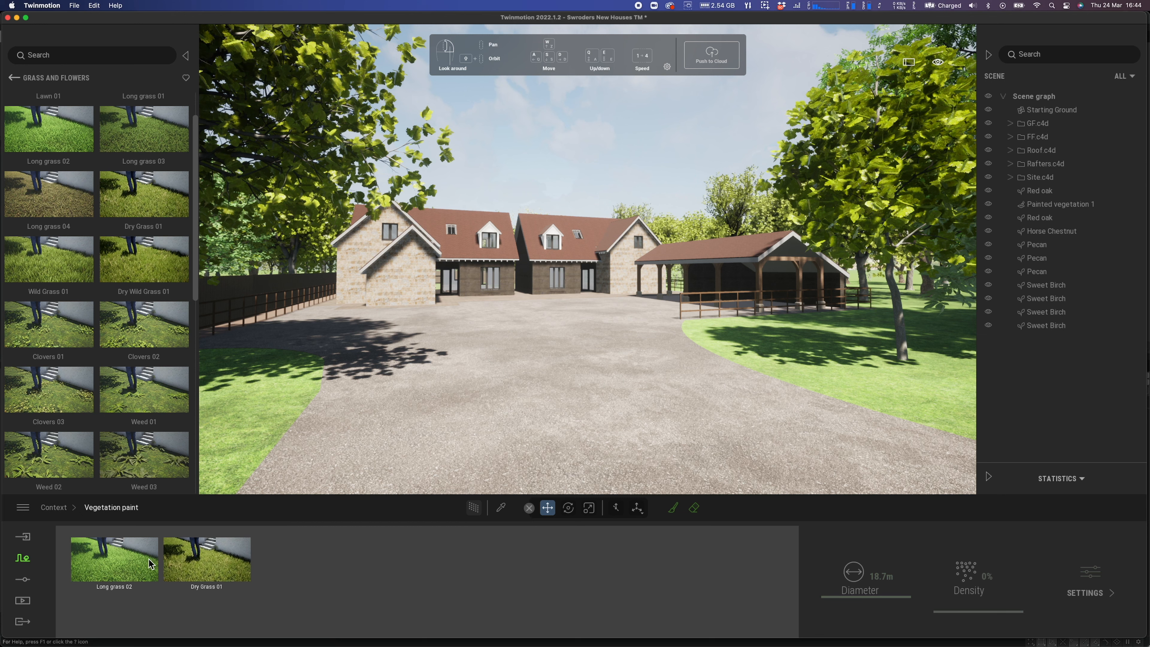
Select the paint brush and set its diameter to 5 m
left_click(672, 507)
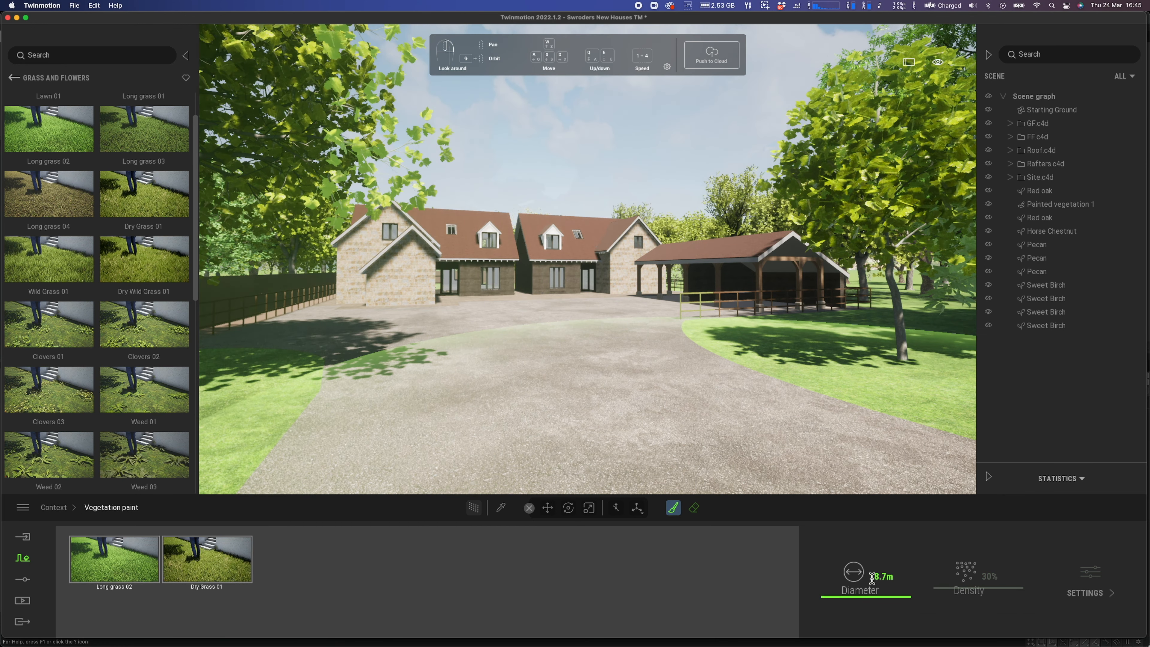
left_click(872, 578)
type("5")
key("Return")
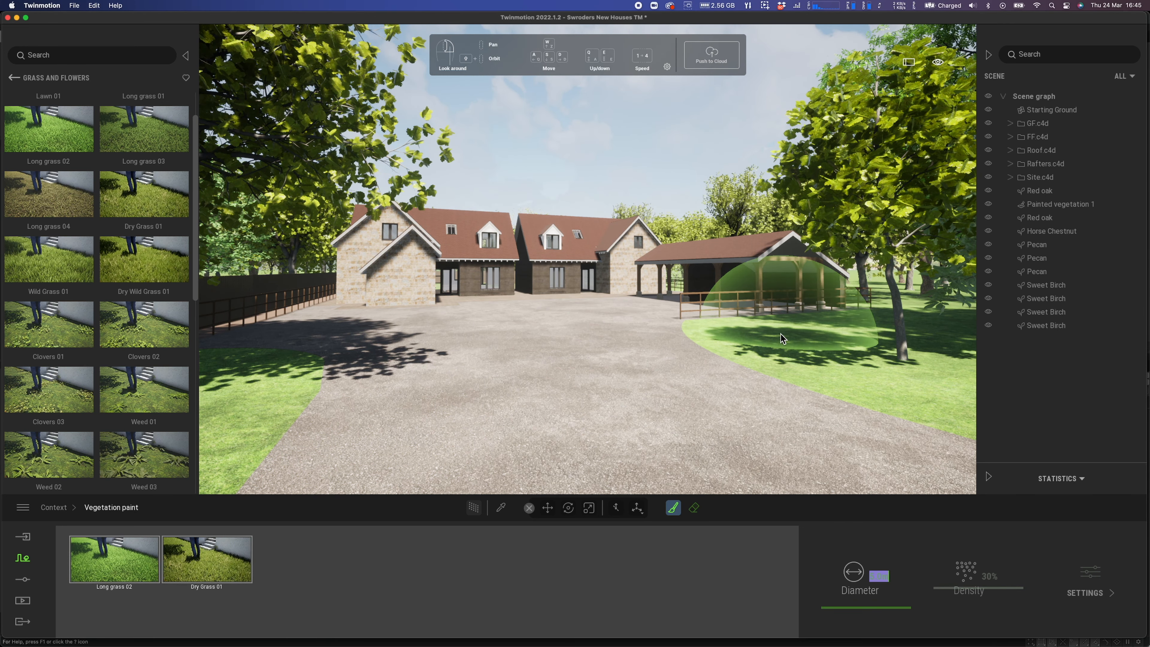
left_click(768, 342)
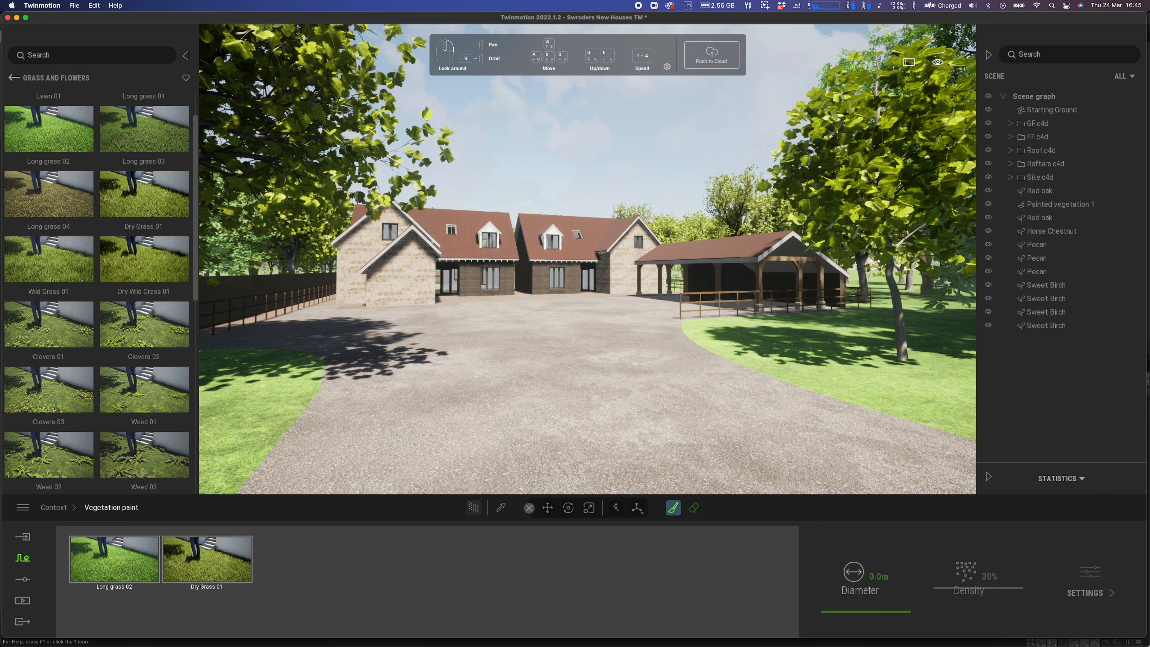
scroll(767, 341, "down", 4)
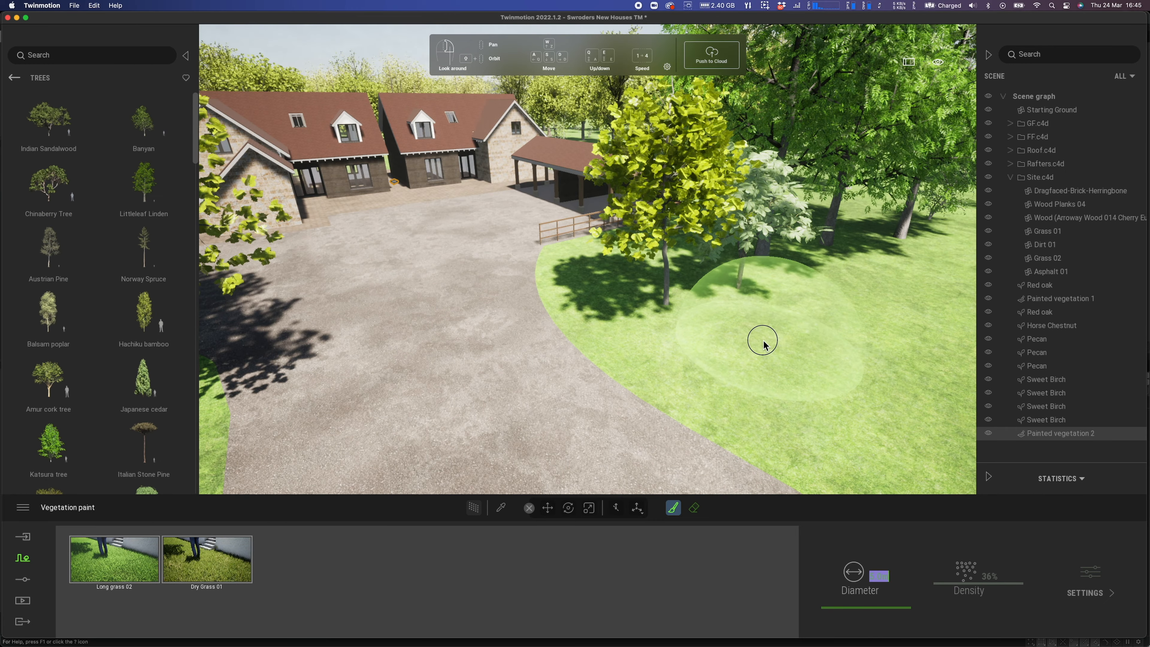
Paint long and dry grass across the right lawn and the left lawn around the oak
left_click_drag(759, 336, 887, 290)
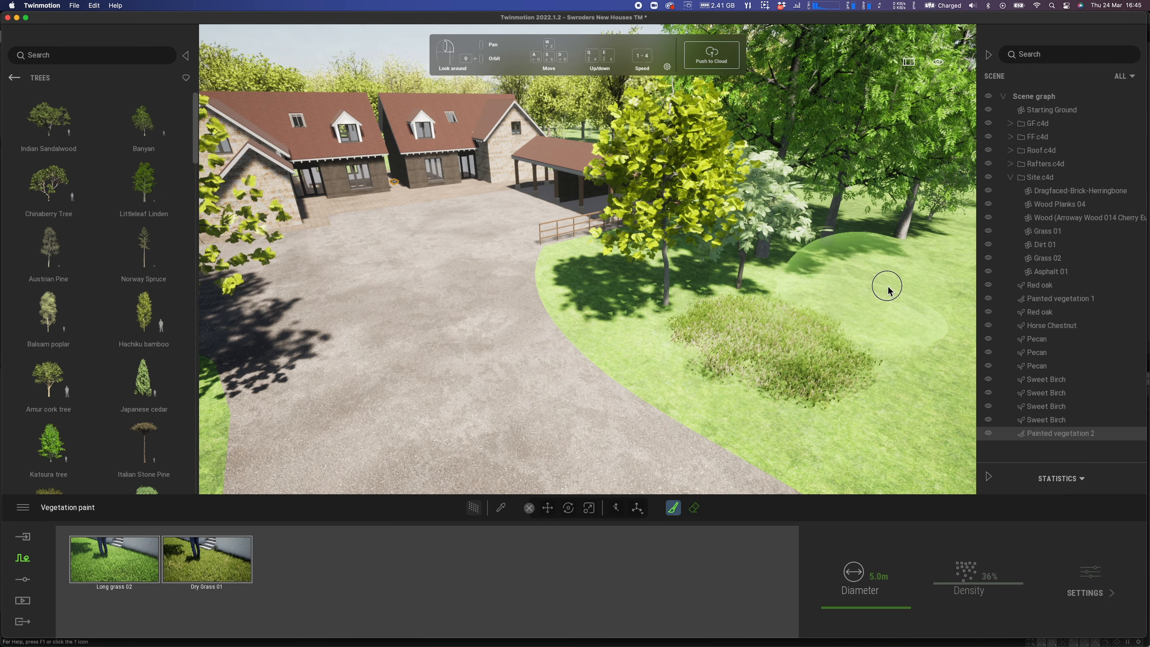
right_click_drag(765, 326, 822, 351)
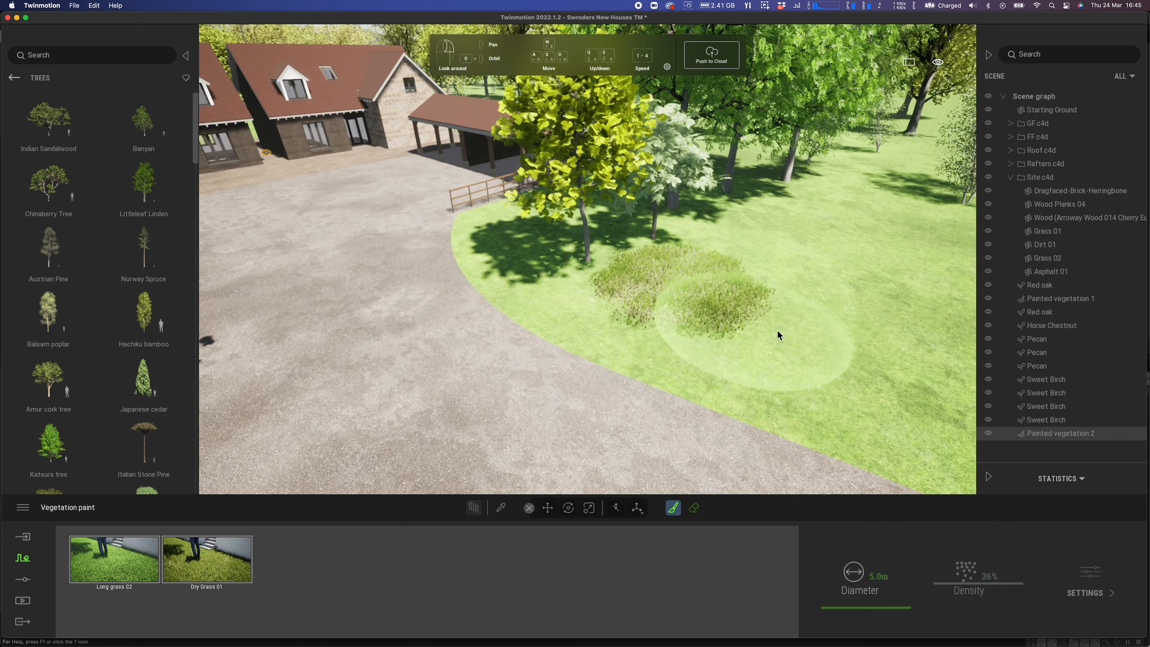
mouse_move(782, 347)
left_mouse_down()
mouse_move(610, 308)
mouse_move(531, 232)
mouse_move(643, 217)
mouse_move(747, 258)
mouse_move(787, 218)
mouse_move(743, 181)
mouse_move(779, 182)
mouse_move(888, 359)
mouse_move(929, 380)
mouse_move(898, 244)
mouse_move(850, 182)
left_mouse_up()
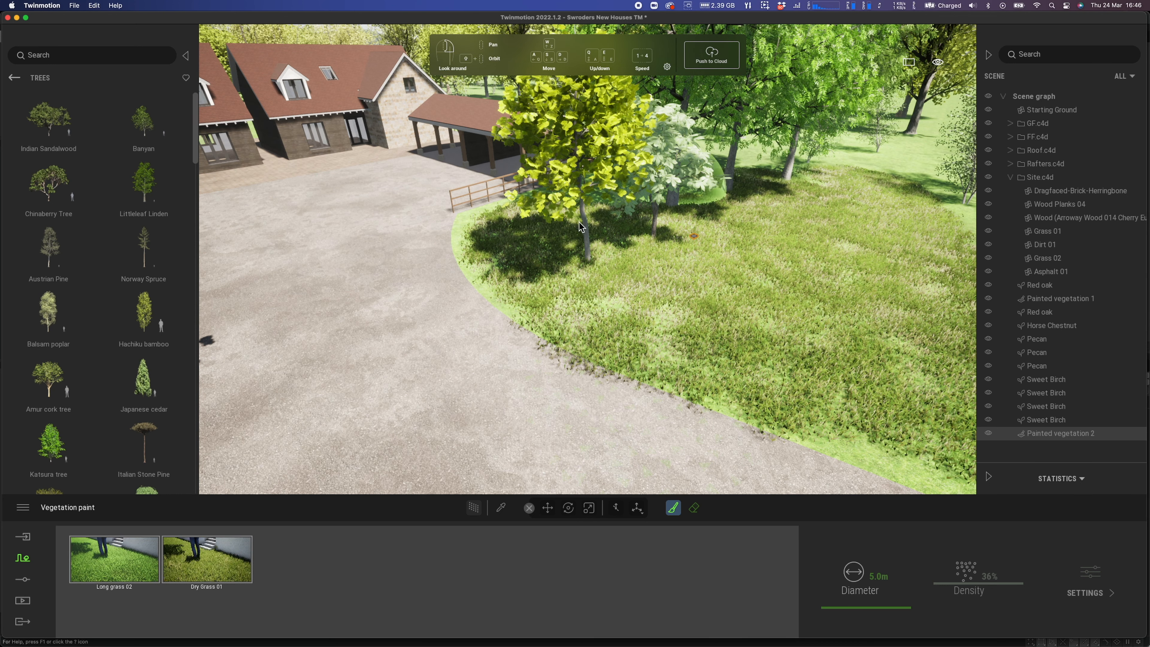
right_click_drag(513, 453, 333, 440)
mouse_move(323, 462)
left_mouse_down()
mouse_move(333, 466)
mouse_move(347, 398)
mouse_move(385, 372)
mouse_move(394, 345)
mouse_move(376, 308)
mouse_move(317, 272)
mouse_move(257, 360)
mouse_move(298, 258)
mouse_move(385, 263)
mouse_move(328, 219)
left_mouse_up()
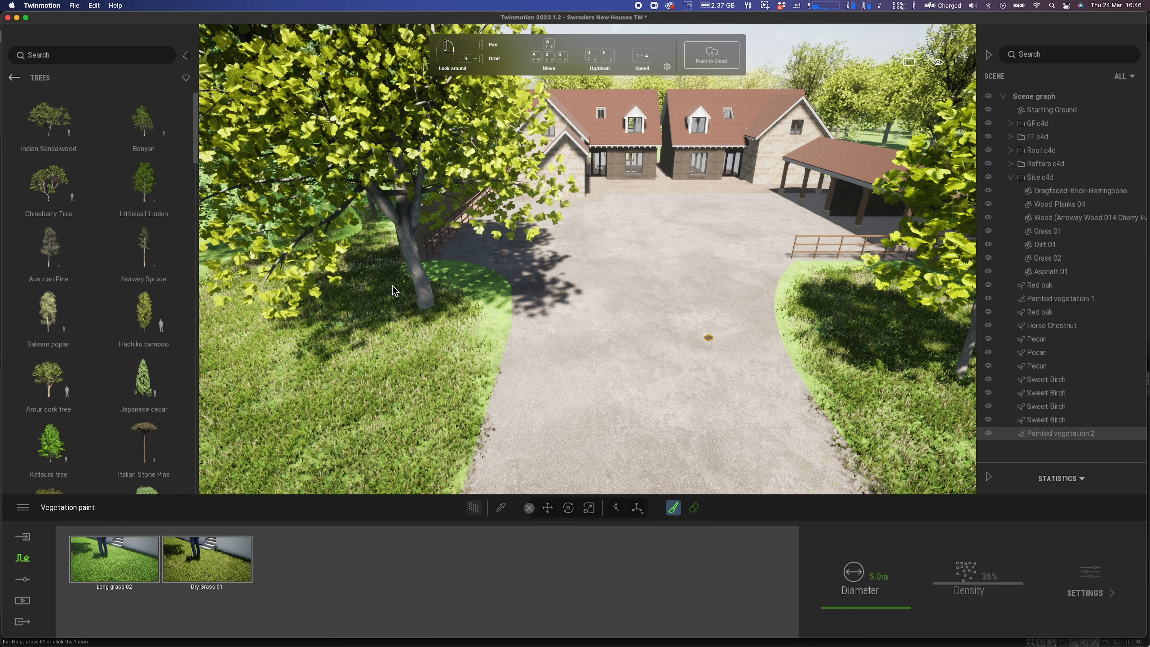
mouse_move(392, 287)
left_mouse_down()
mouse_move(446, 308)
mouse_move(408, 363)
mouse_move(306, 410)
mouse_move(312, 426)
left_mouse_up()
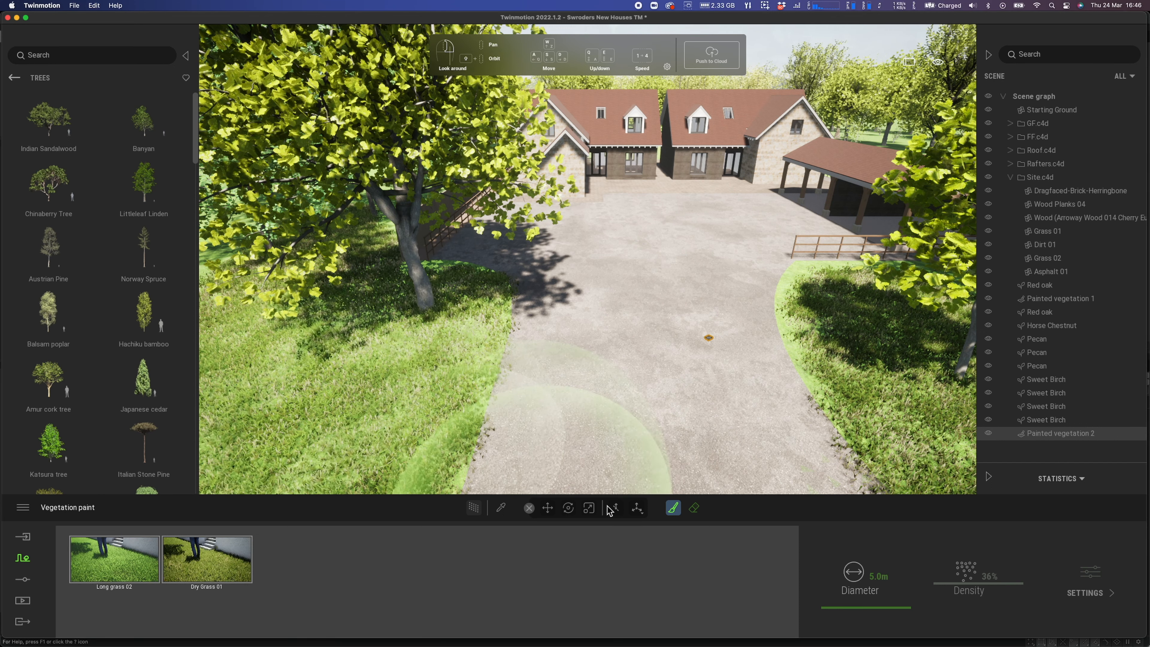
Switch to the Eraser and set the brush diameter to 1.0 m, facing down the driveway
left_click(696, 514)
right_click_drag(695, 405, 717, 421)
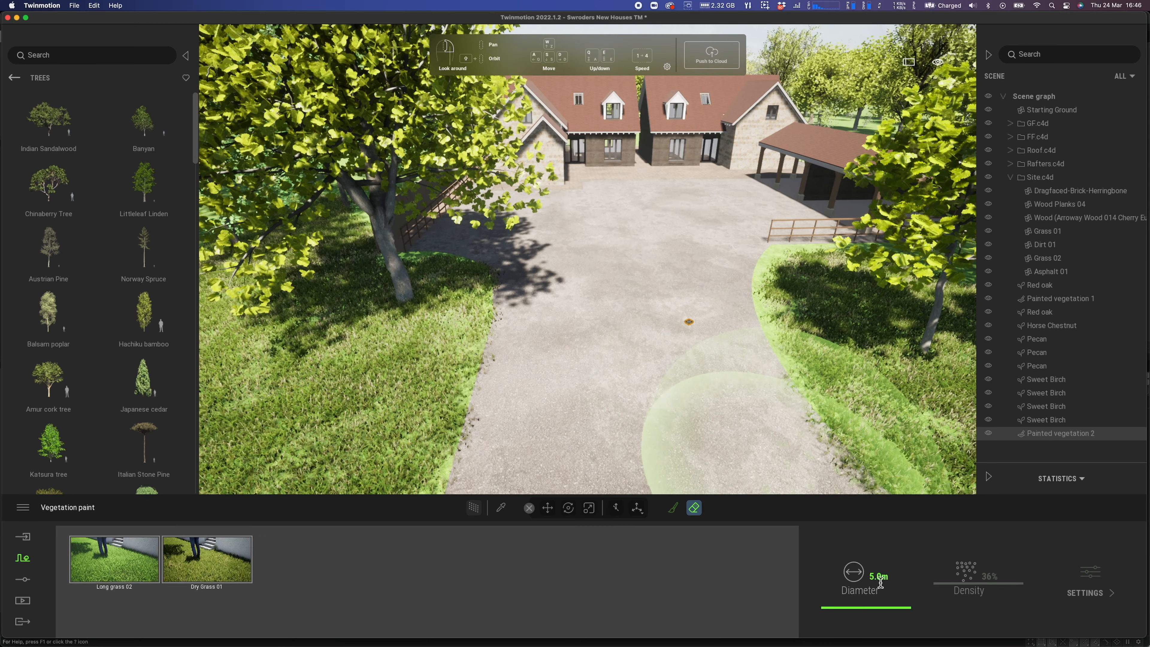
double_click(889, 576)
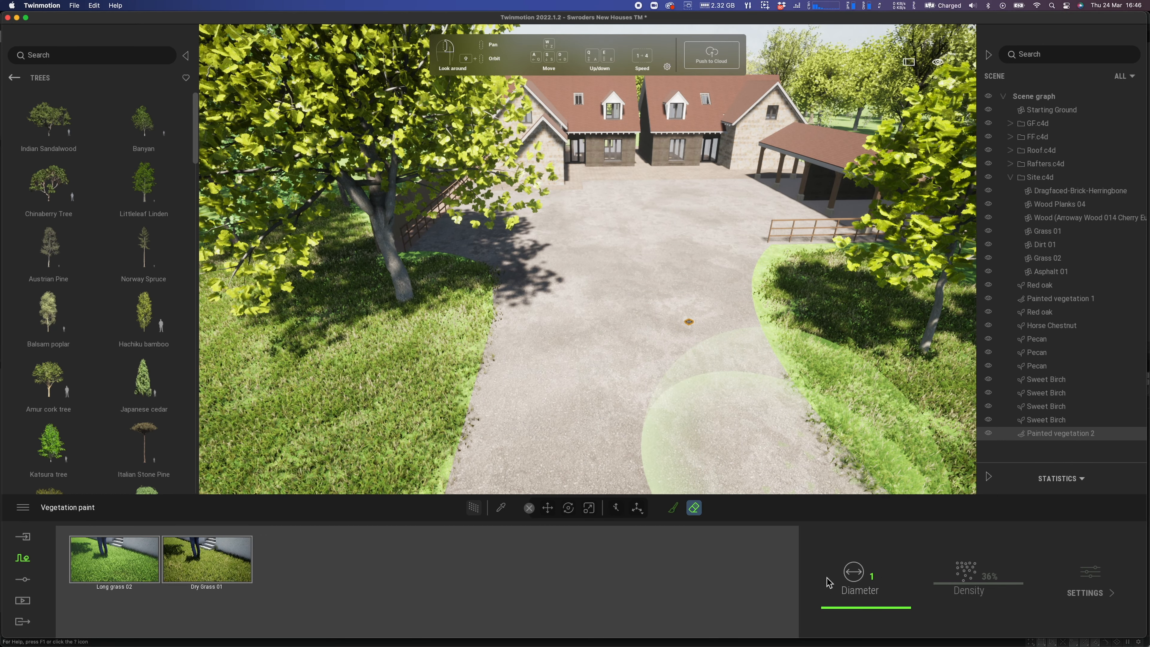
key("Return")
right_click_drag(656, 336, 766, 375)
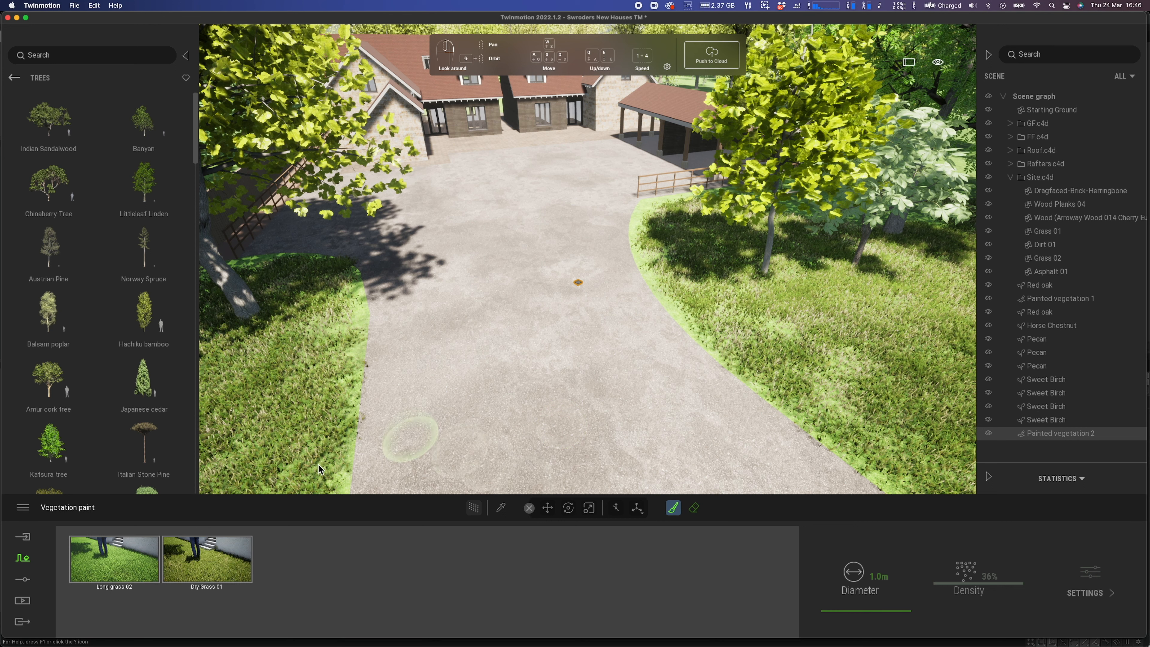
Paint grass along the left and right driveway edges and into the tree-shadowed lawn
left_click_drag(323, 479, 340, 365)
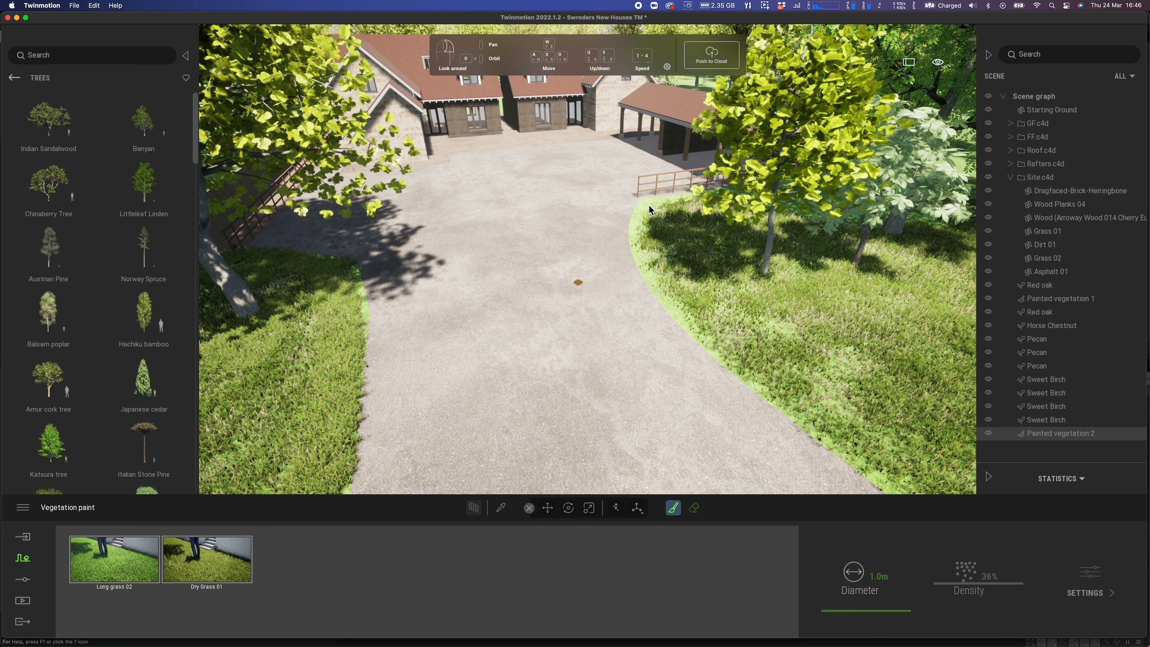
mouse_move(647, 245)
left_mouse_down()
mouse_move(690, 326)
mouse_move(911, 488)
mouse_move(629, 263)
left_mouse_up()
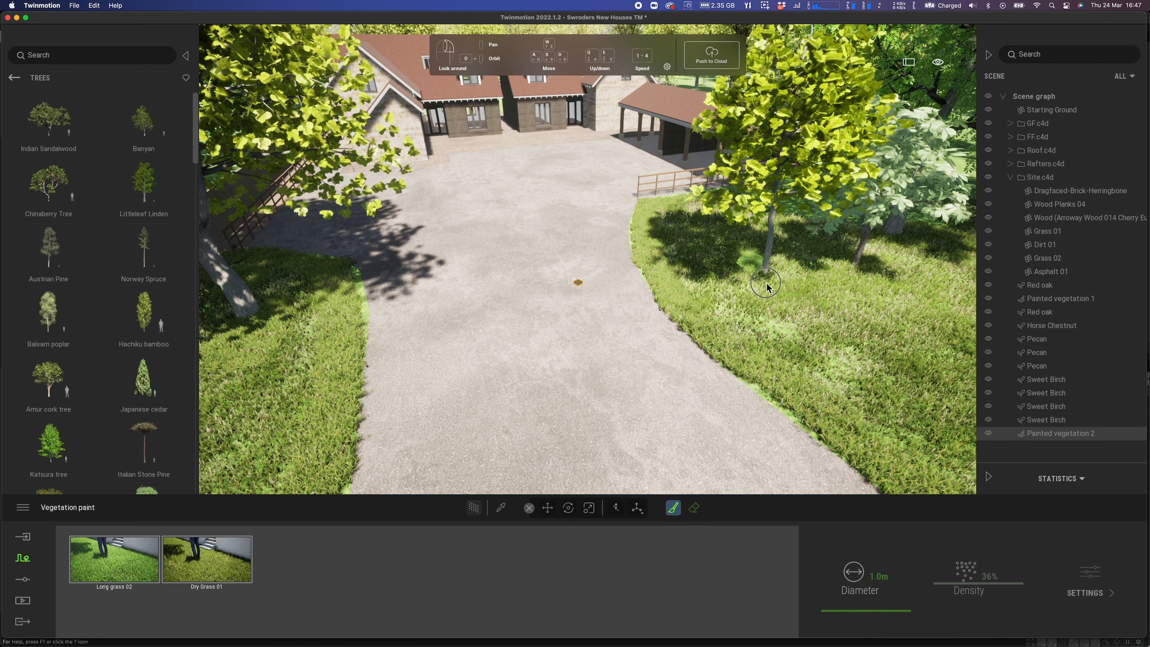
mouse_move(821, 273)
left_mouse_down()
mouse_move(841, 264)
mouse_move(864, 276)
left_mouse_up()
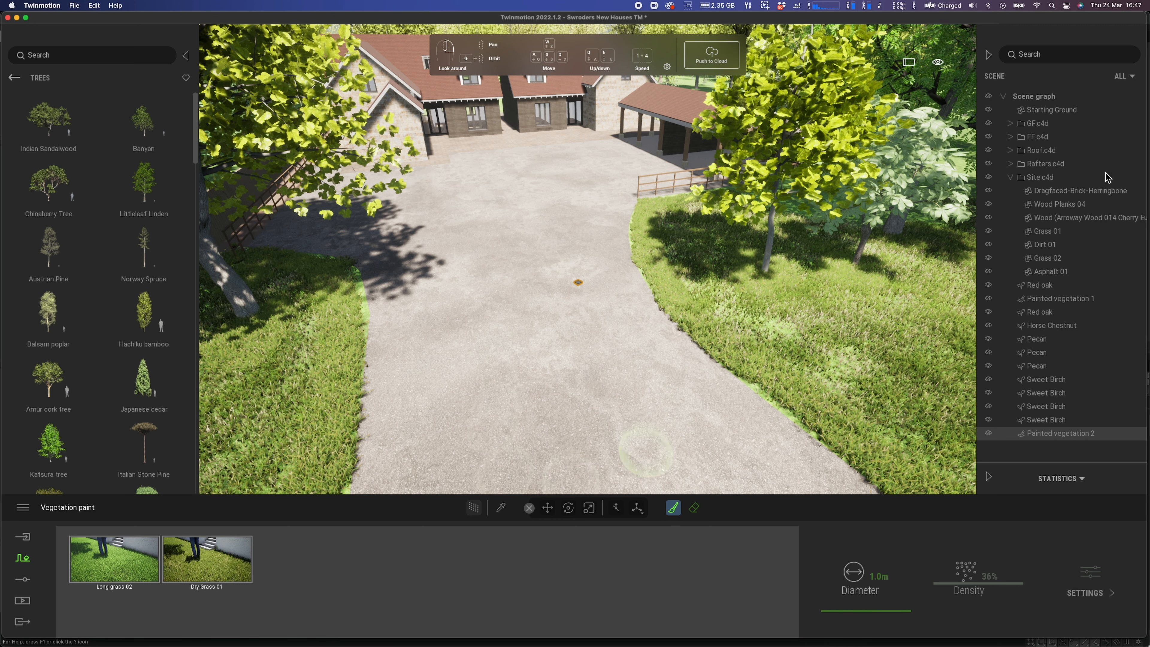
Start a new vegetation paint layer and open the Grass and flowers library
left_click(548, 510)
left_click(1060, 356)
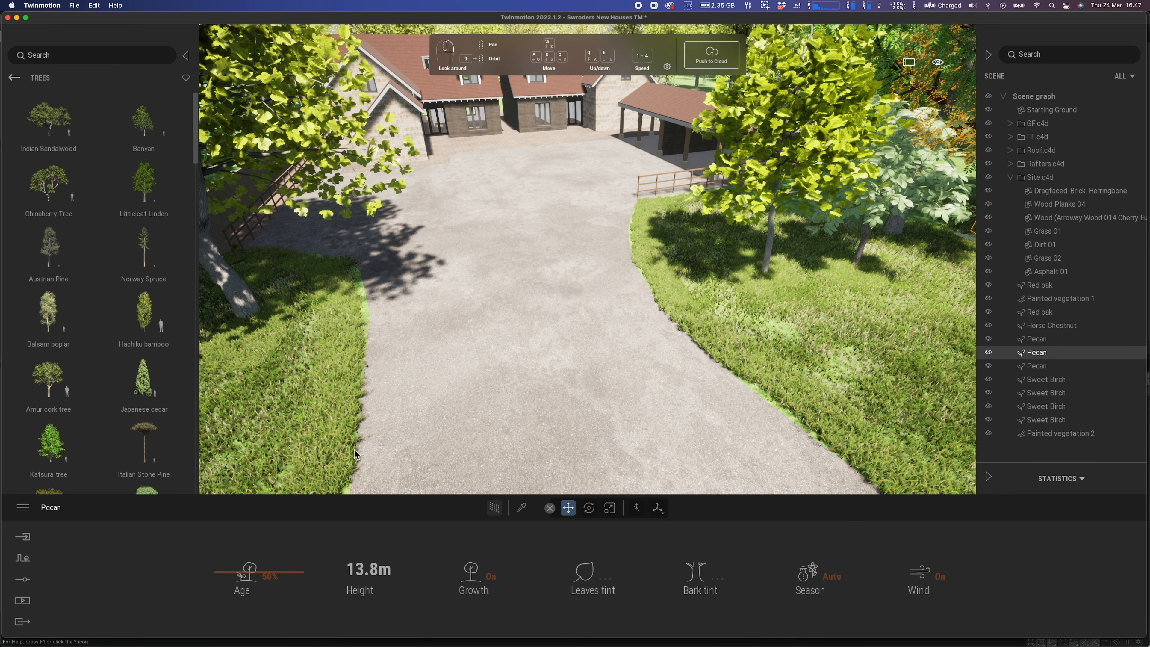
left_click(23, 558)
left_click(526, 578)
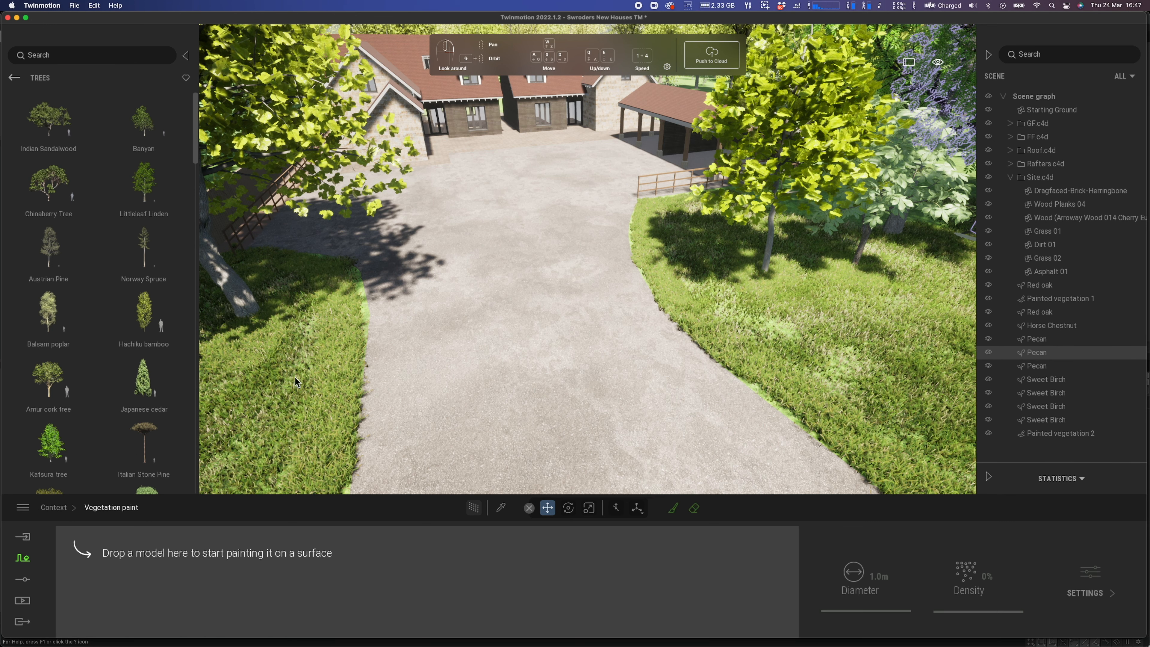
left_click(14, 77)
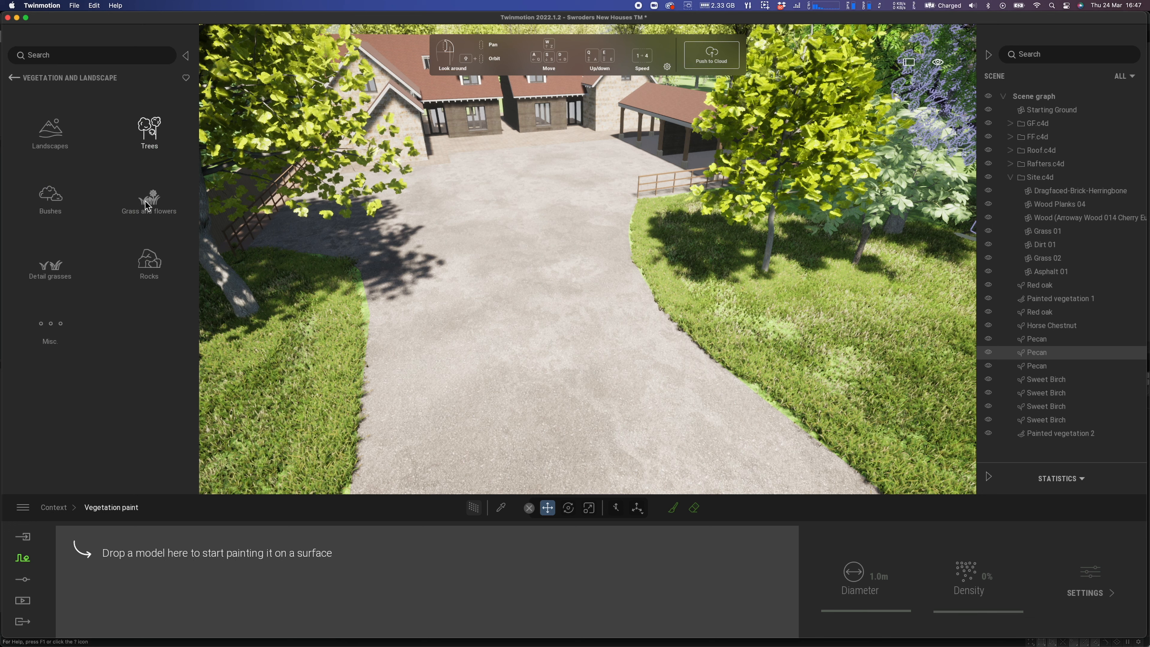
left_click(148, 199)
Add Clovers 03, Daisies, Buttercups and Poppies, select all four, and pick the paint brush
mouse_move(135, 314)
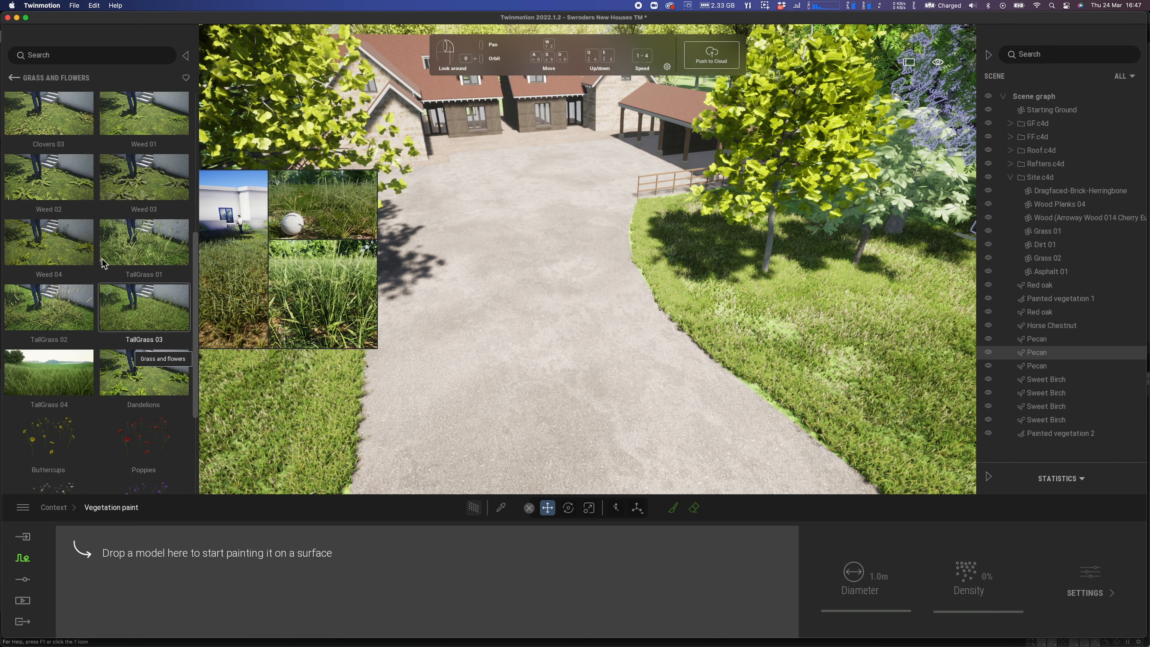
left_click_drag(118, 512, 110, 589)
left_click_drag(53, 464, 194, 584)
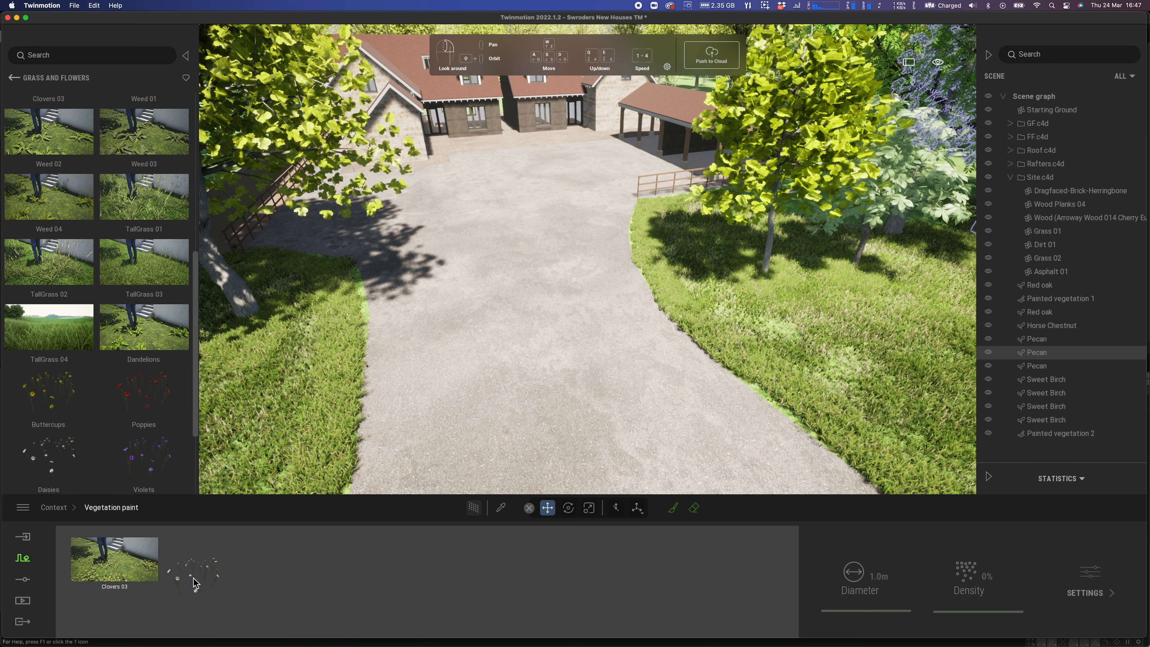
left_click_drag(77, 412, 256, 584)
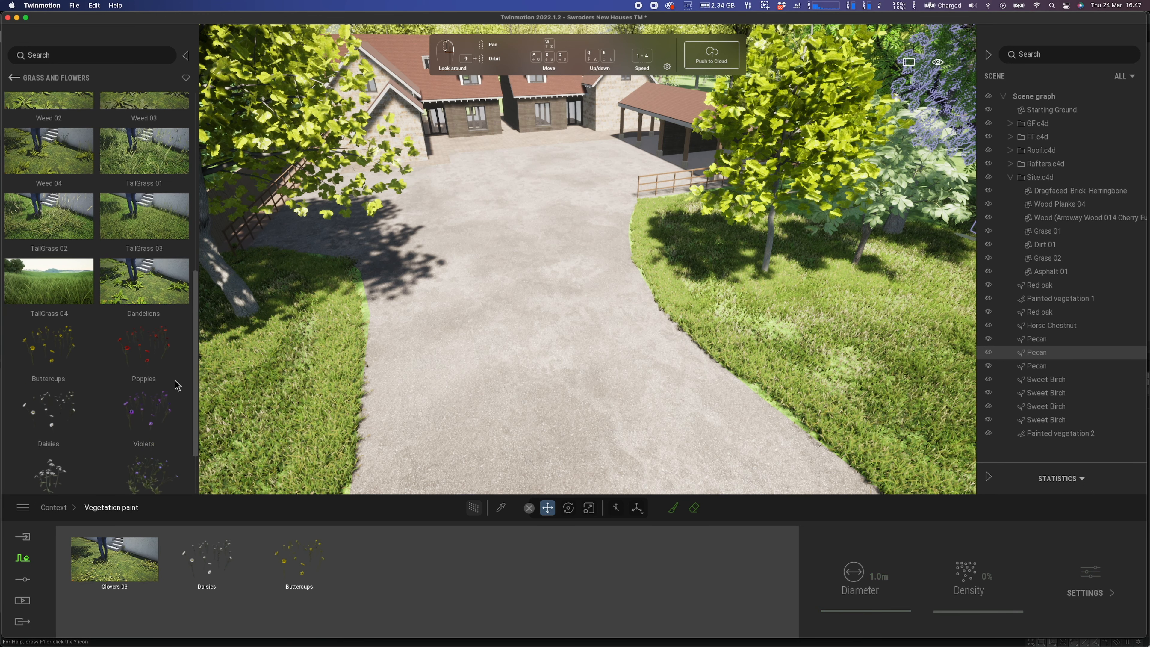
left_click_drag(151, 360, 349, 571)
left_click(137, 572)
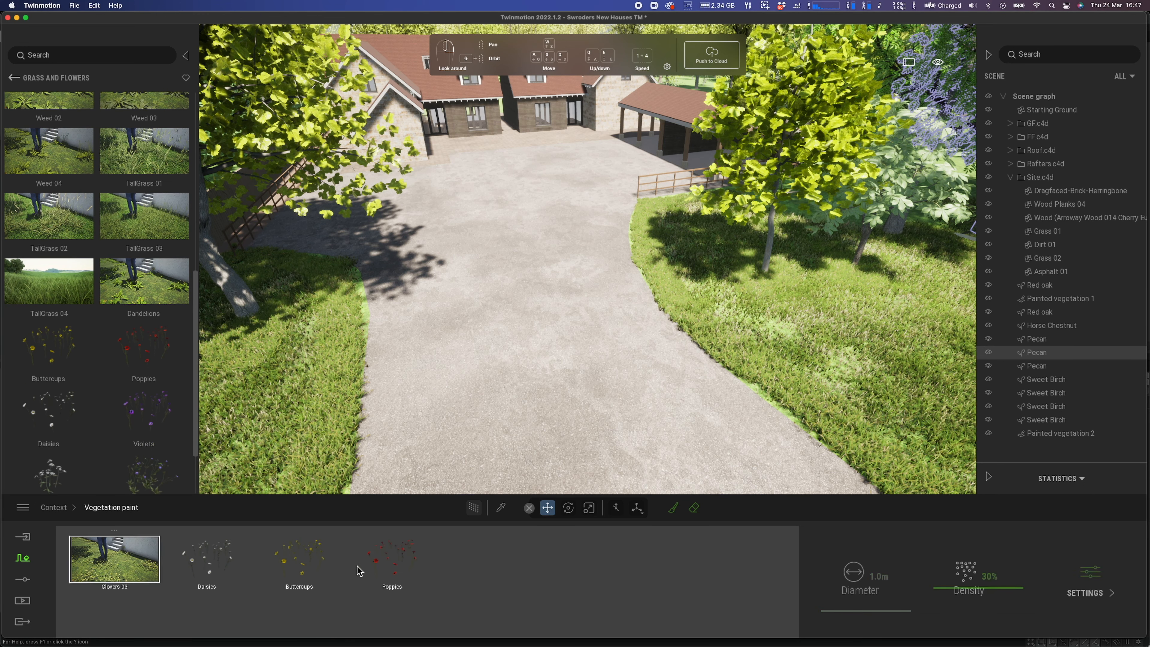
left_click(389, 563, "shift")
left_click(673, 508)
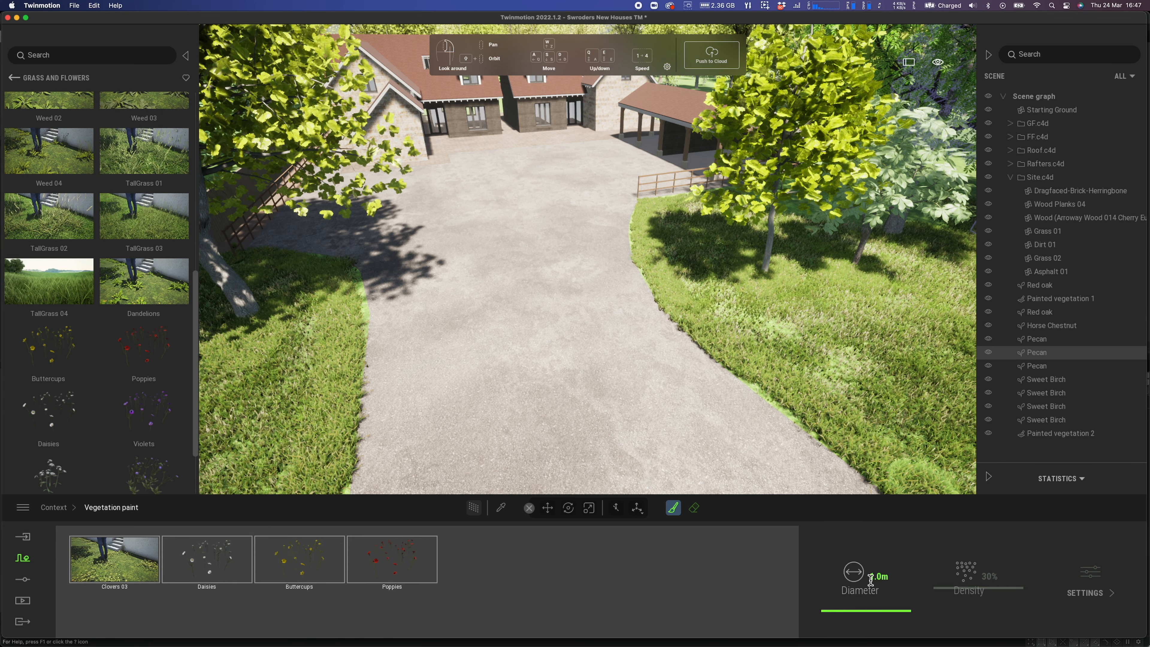
Set a 3 m brush diameter and paint wildflower patches on the right and left lawns
type("3")
key("Return")
mouse_move(815, 317)
left_mouse_down()
mouse_move(778, 308)
mouse_move(875, 284)
mouse_move(893, 327)
mouse_move(851, 340)
mouse_move(933, 394)
left_mouse_up()
right_click_drag(316, 379, 274, 376)
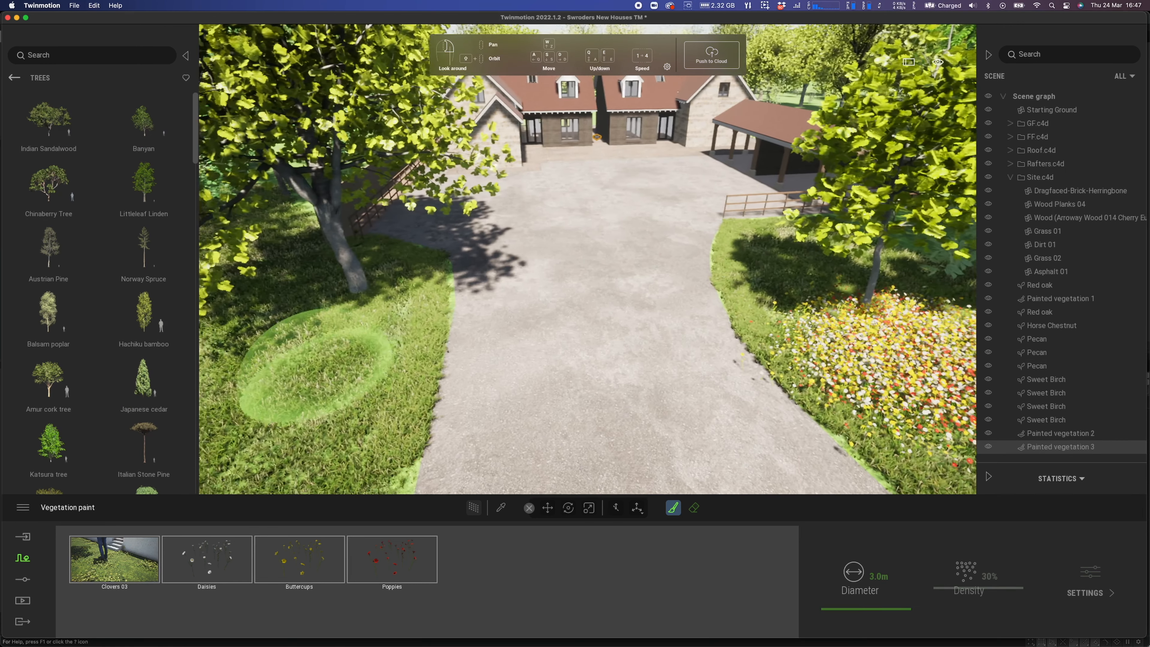
mouse_move(284, 406)
left_mouse_down()
mouse_move(267, 422)
mouse_move(259, 325)
mouse_move(281, 290)
mouse_move(264, 310)
left_mouse_up()
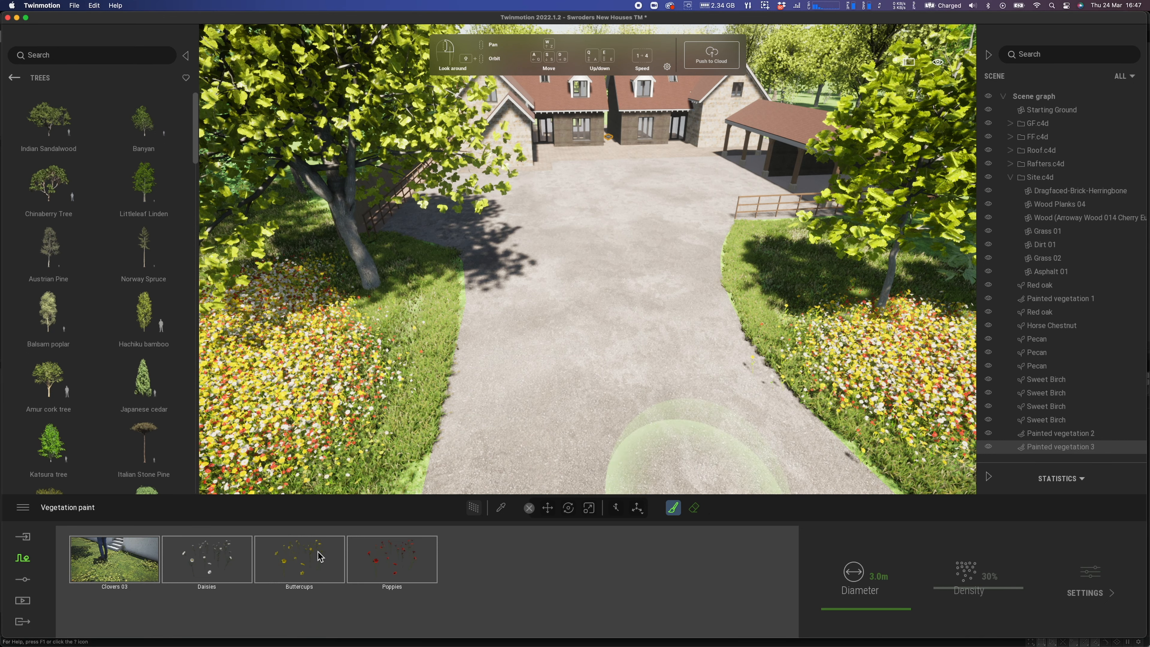
Lower the density of Daisies, Buttercups and Poppies to about 11%
left_click(202, 568)
left_click(396, 561, "shift")
left_click_drag(951, 595, 950, 604)
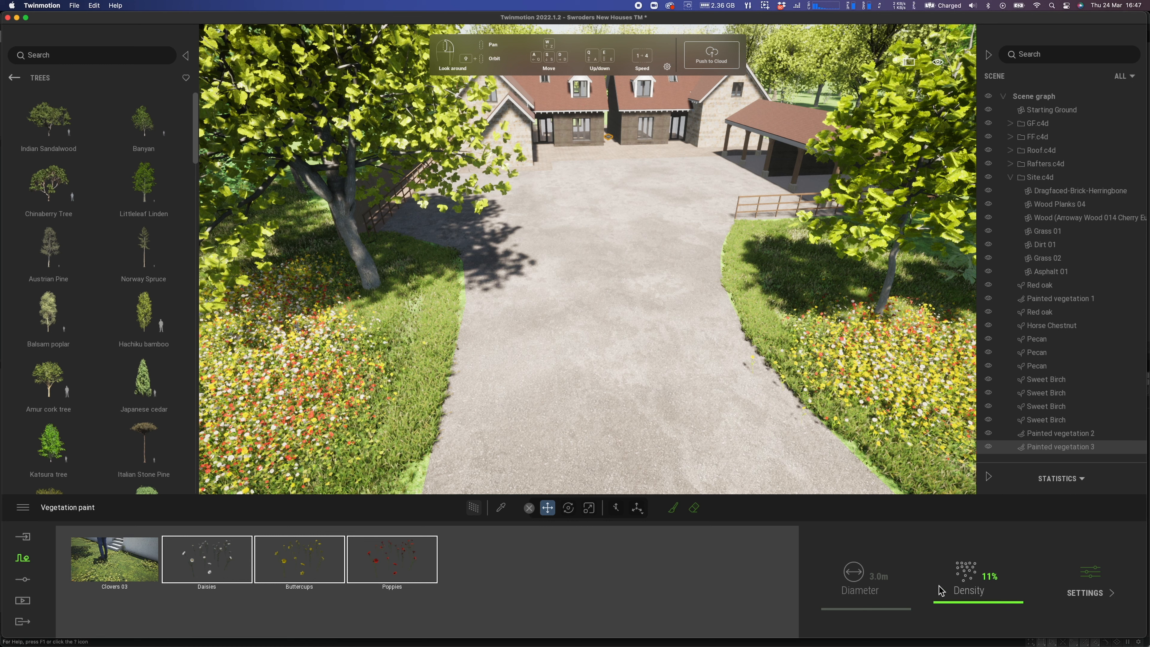
Erase flowers along both driveway verges and save the project
left_click(695, 507)
mouse_move(846, 407)
left_mouse_down()
mouse_move(751, 358)
mouse_move(782, 422)
mouse_move(765, 372)
mouse_move(770, 288)
mouse_move(823, 426)
mouse_move(846, 443)
left_mouse_up()
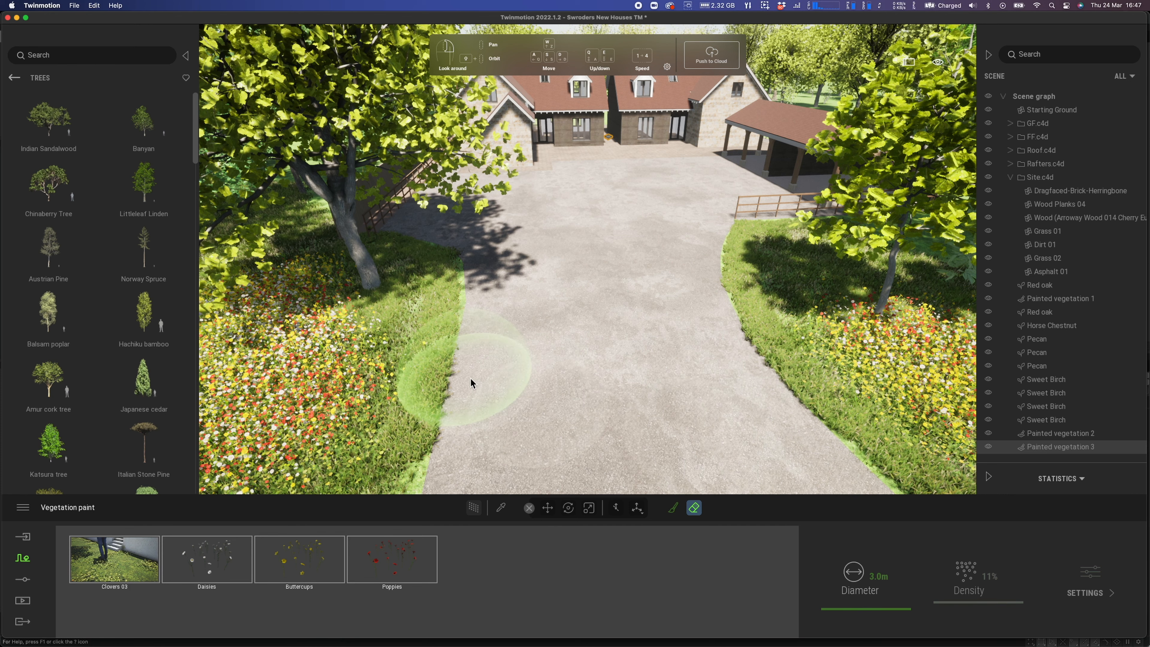
right_click_drag(487, 389, 480, 392)
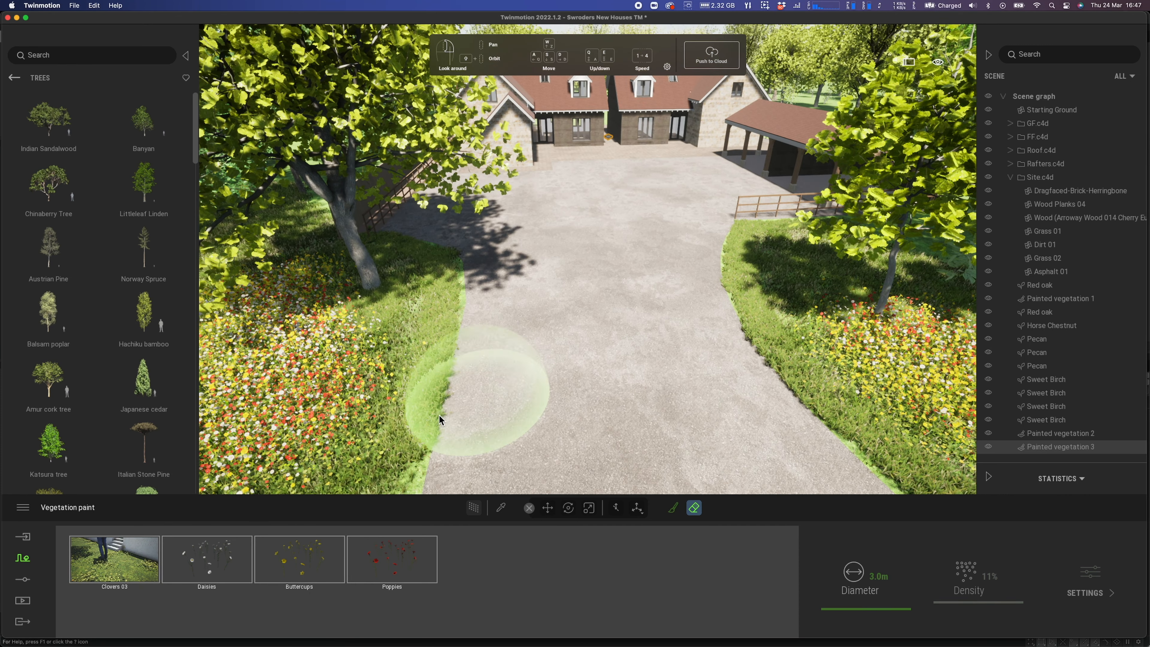
key("super+s")
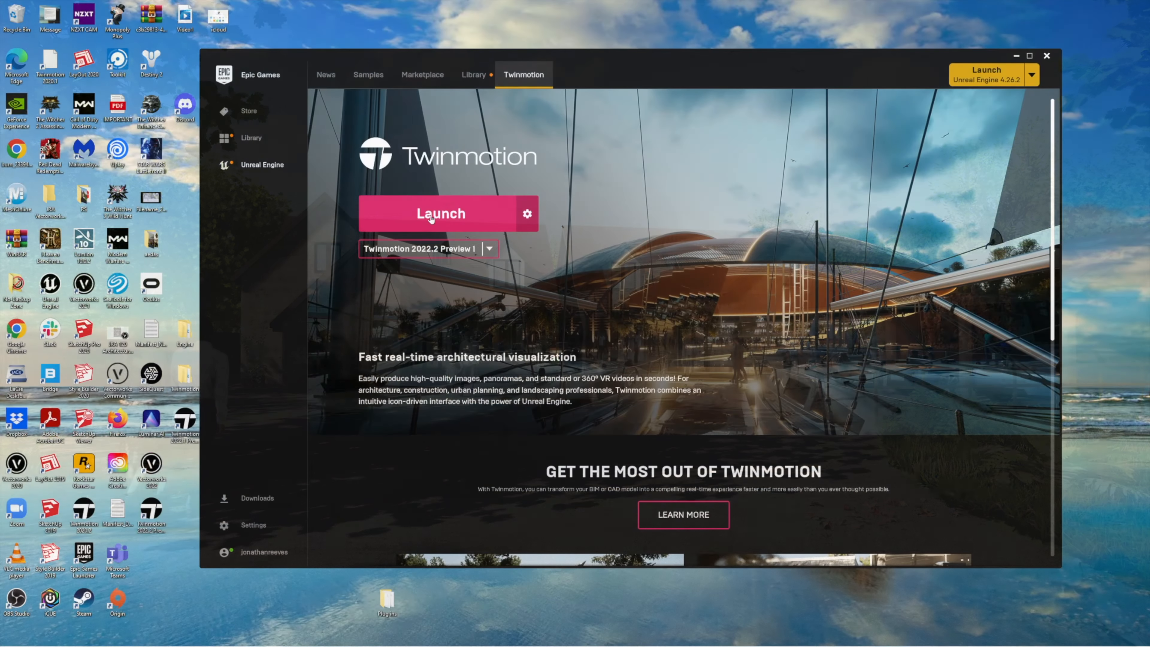
Launch Twinmotion 2022.2 Preview 1 from the Epic Games Launcher's Twinmotion page
left_click(431, 217)
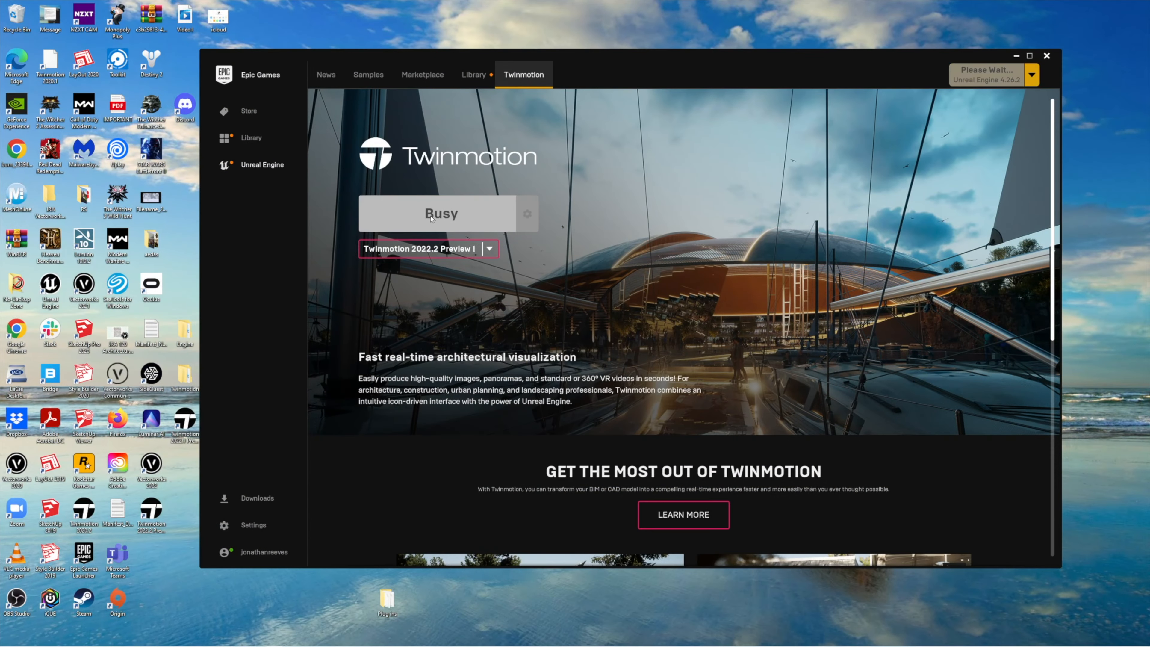
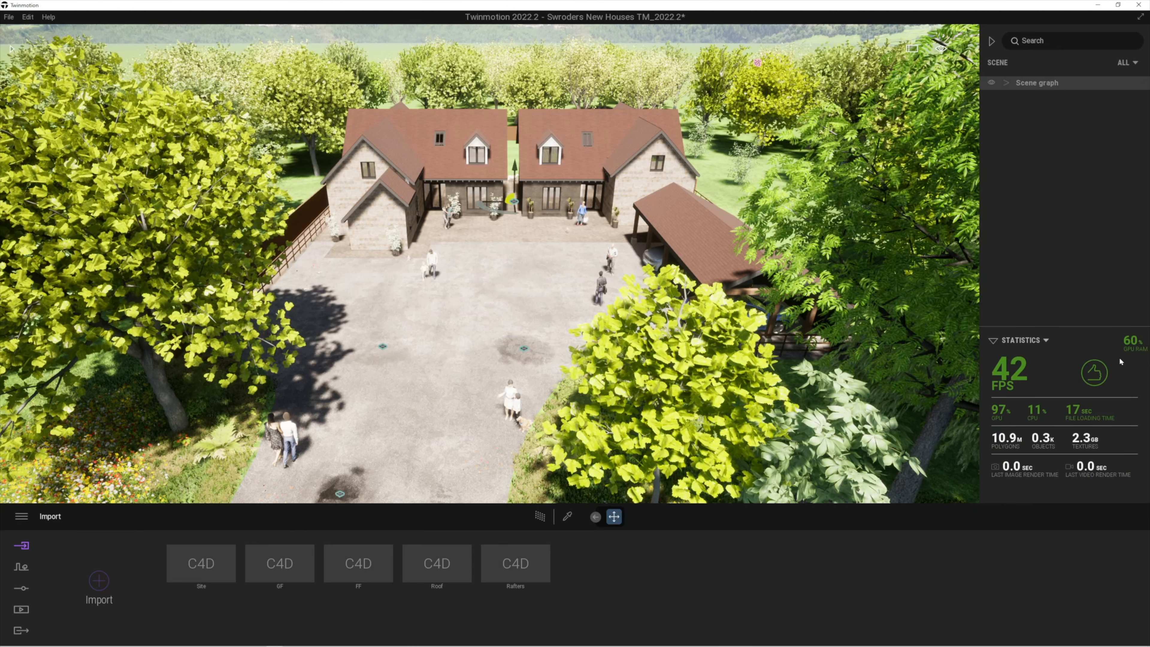
Show the scene statistics: 42 FPS, 10.9M polygons, 2.3 GB textures, 60% GPU RAM
mouse_move(1137, 346)
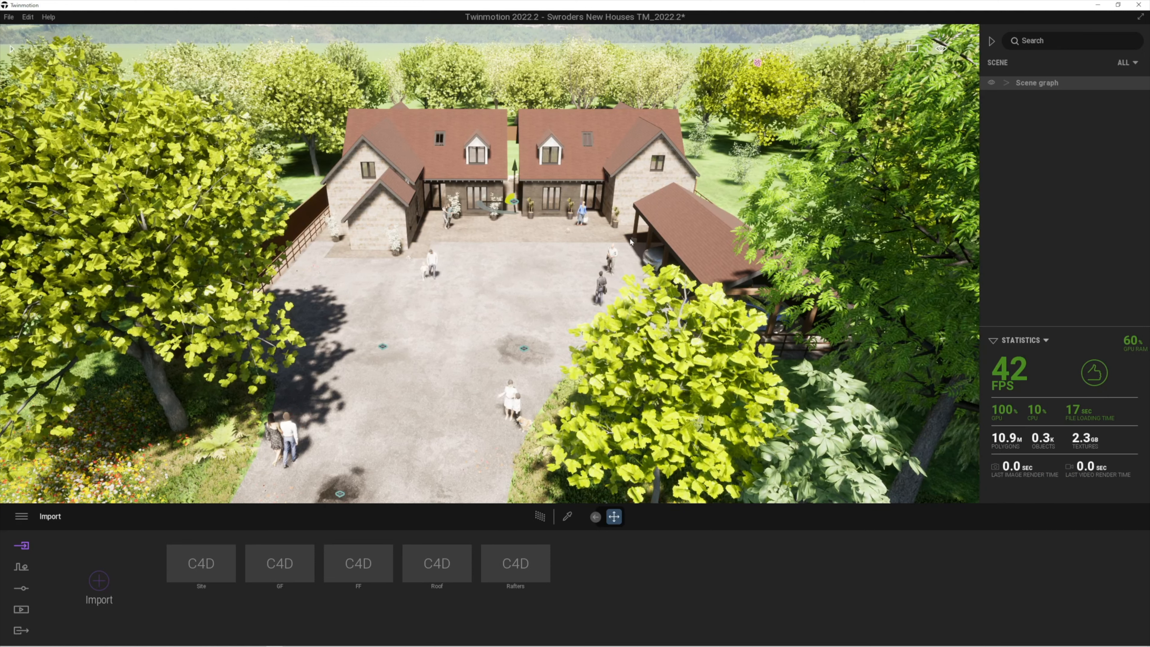
Lower the camera toward the driveway and fly it up toward the houses
key("s")
key("a")
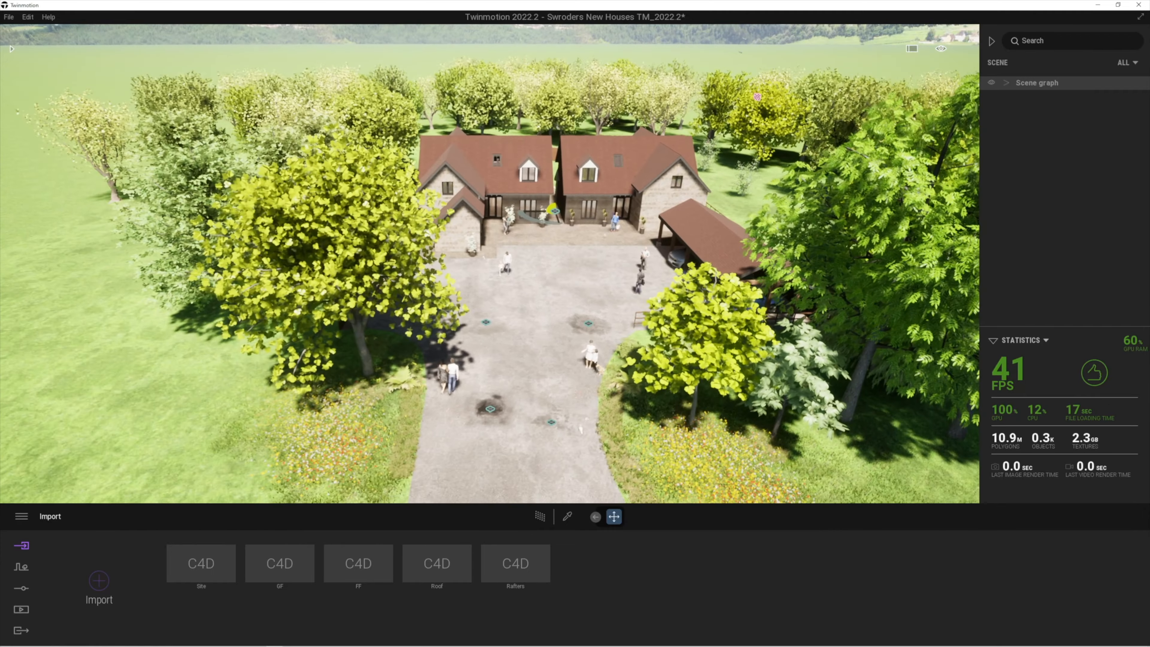
key("q")
key("e")
right_click_drag(470, 466, 485, 441)
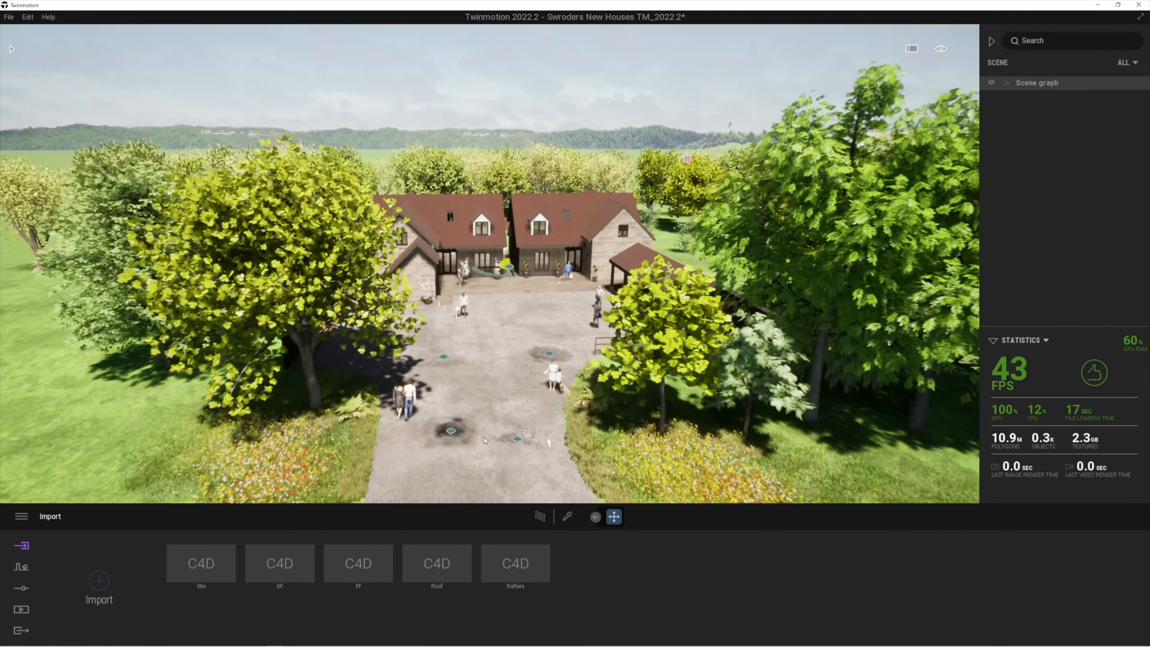
key("w")
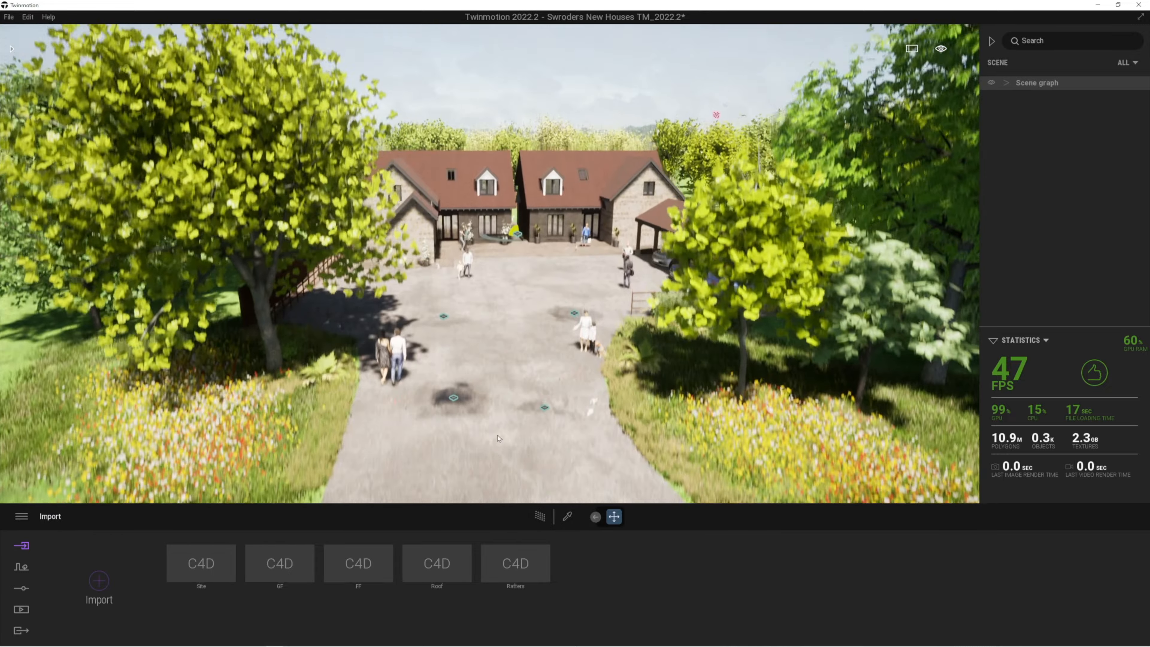
key("w")
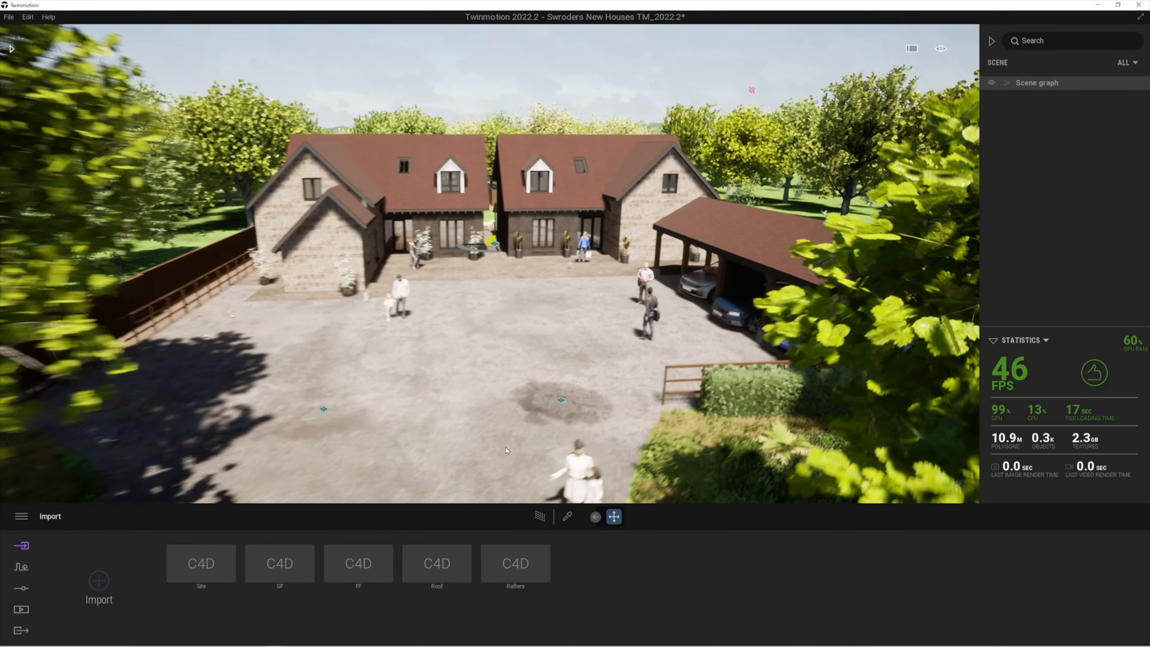
key("a")
key("w")
key("d")
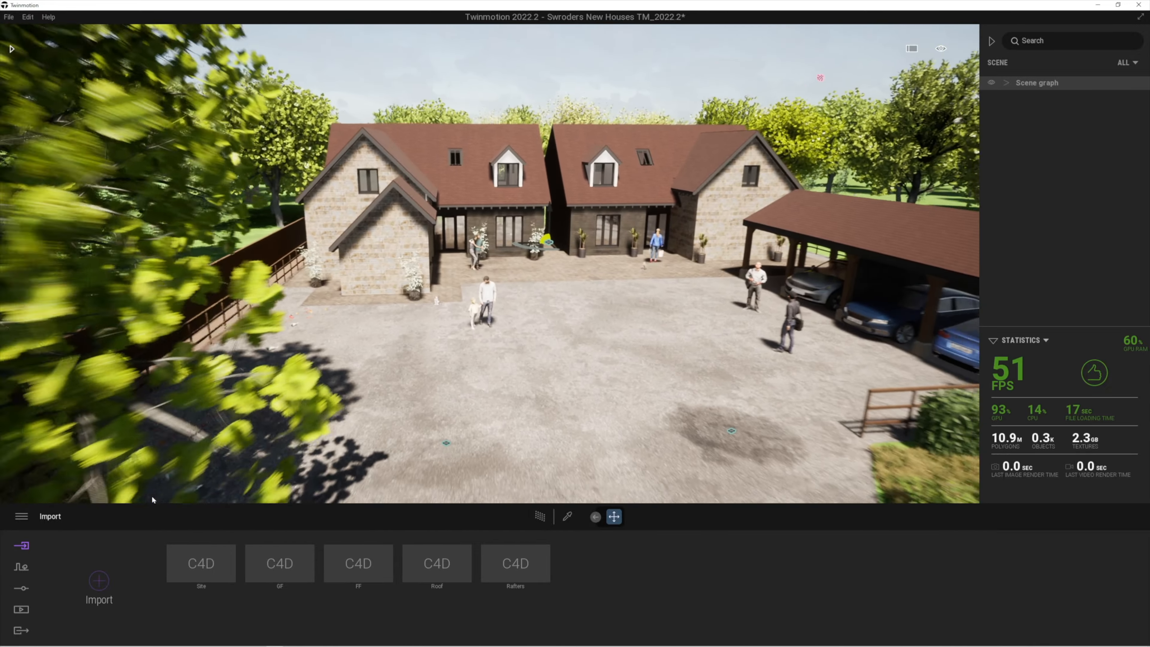
key("s")
key("q")
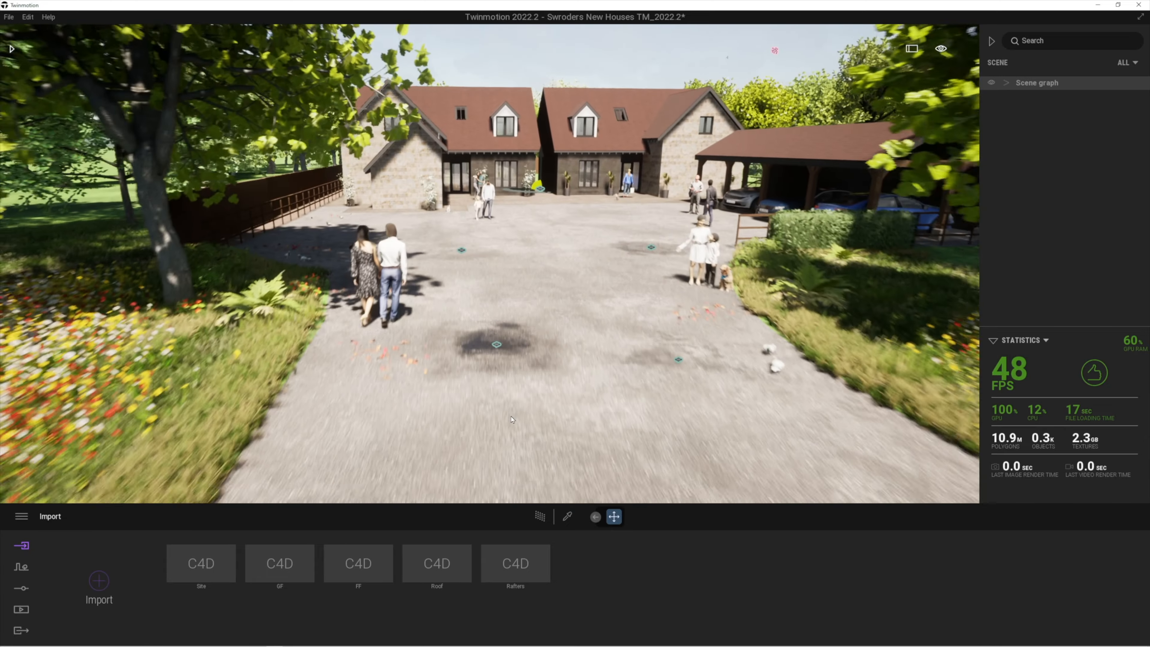
Refine the eye-level framing up the driveway toward the two houses and carport
key("s")
right_click_drag(512, 420, 489, 512)
key("d")
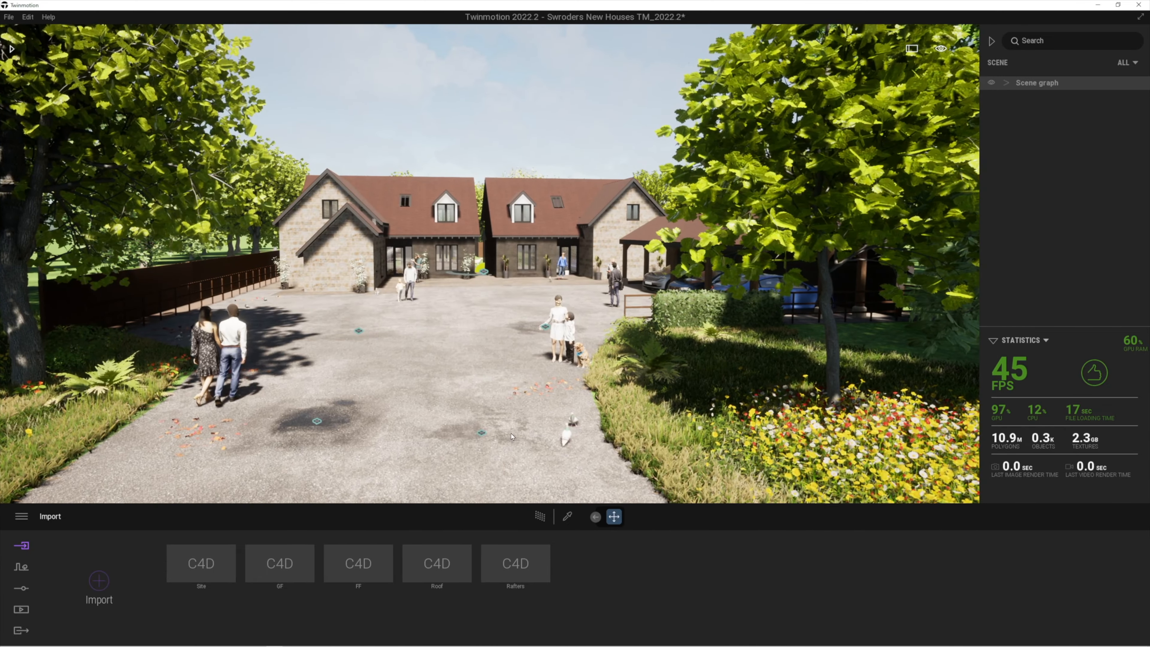
key("a")
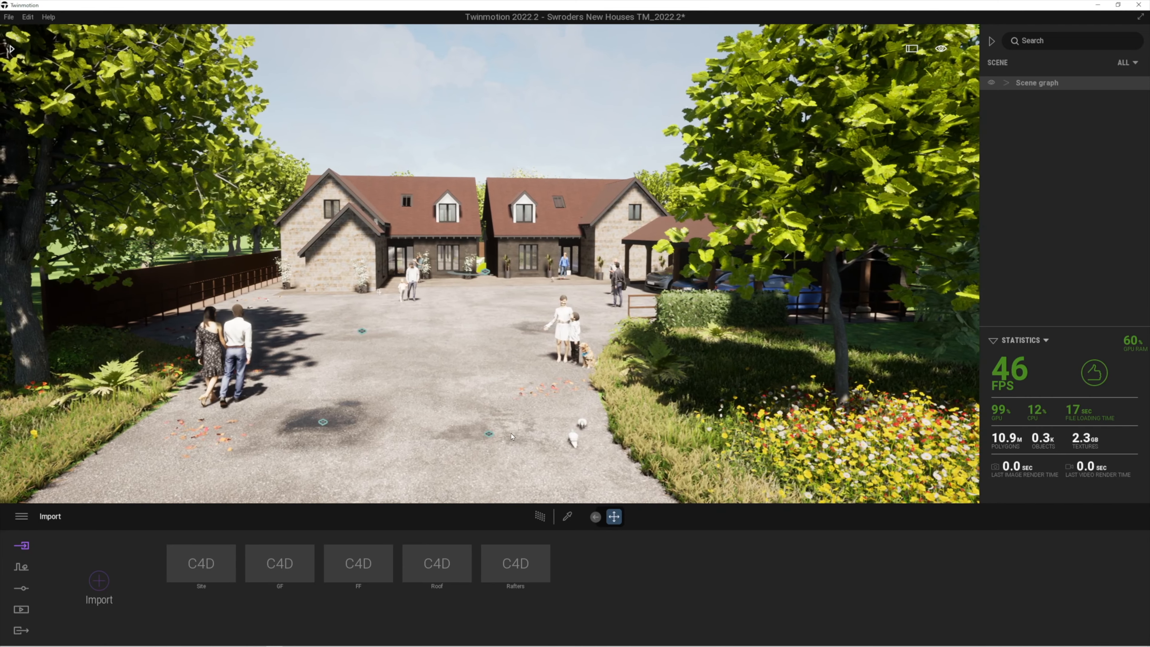
right_click_drag(511, 436, 501, 401)
key("a")
key("w")
key("a")
key("w")
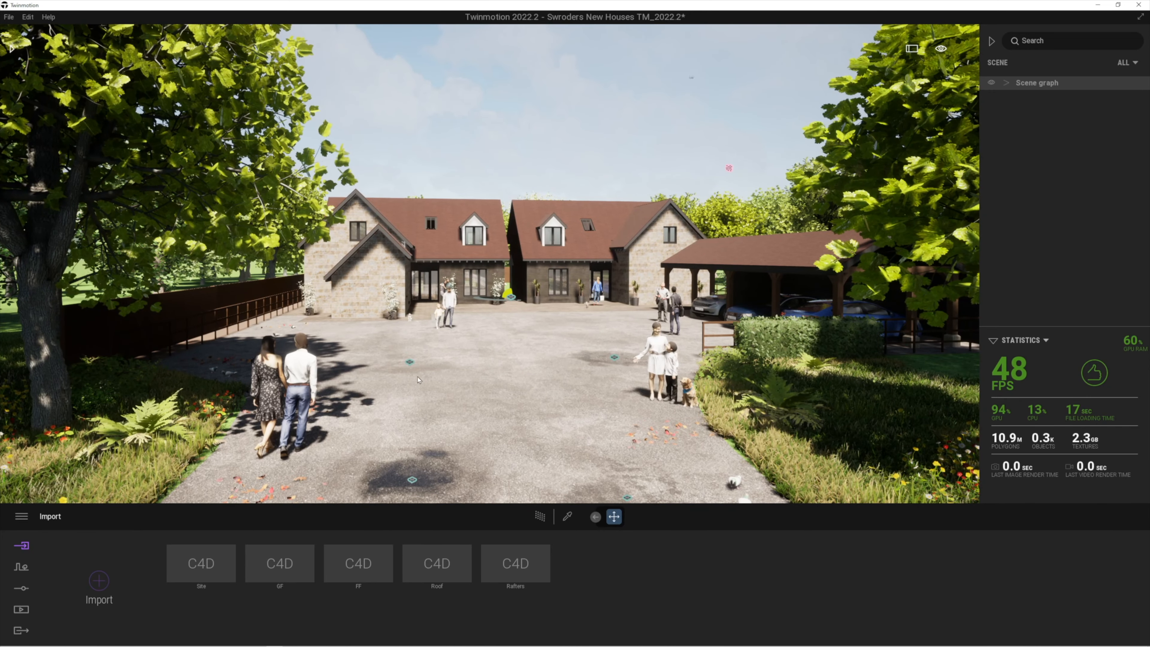
right_click_drag(544, 350, 522, 367)
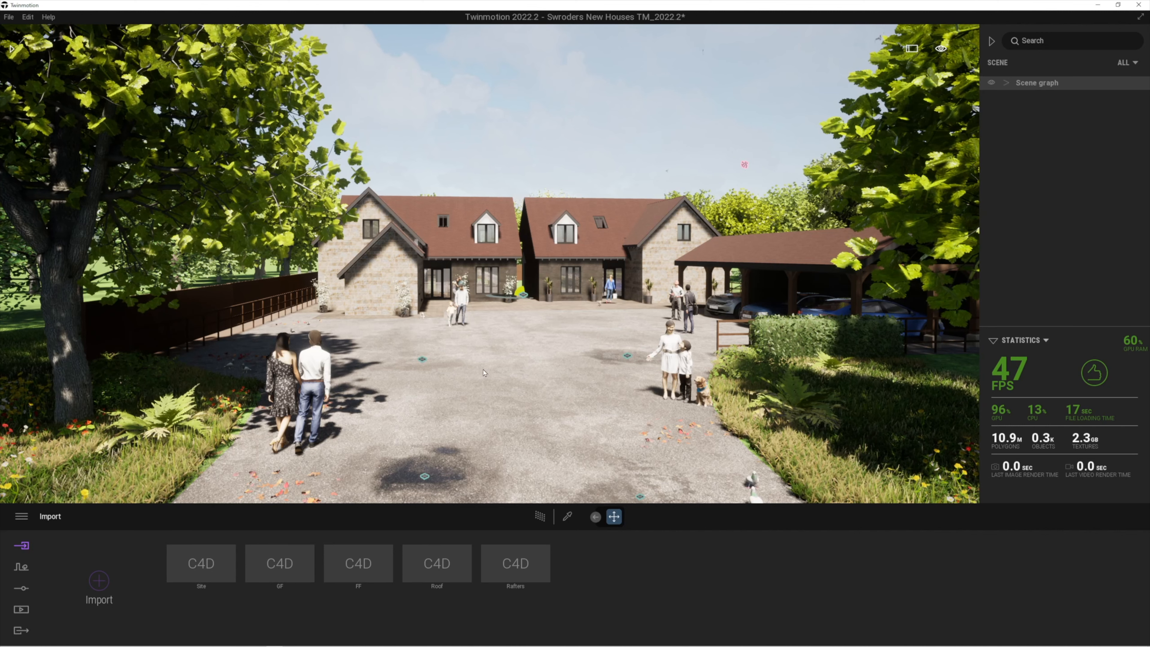
Open Media's saved still images and jump to the Image1 camera view
left_click(21, 612)
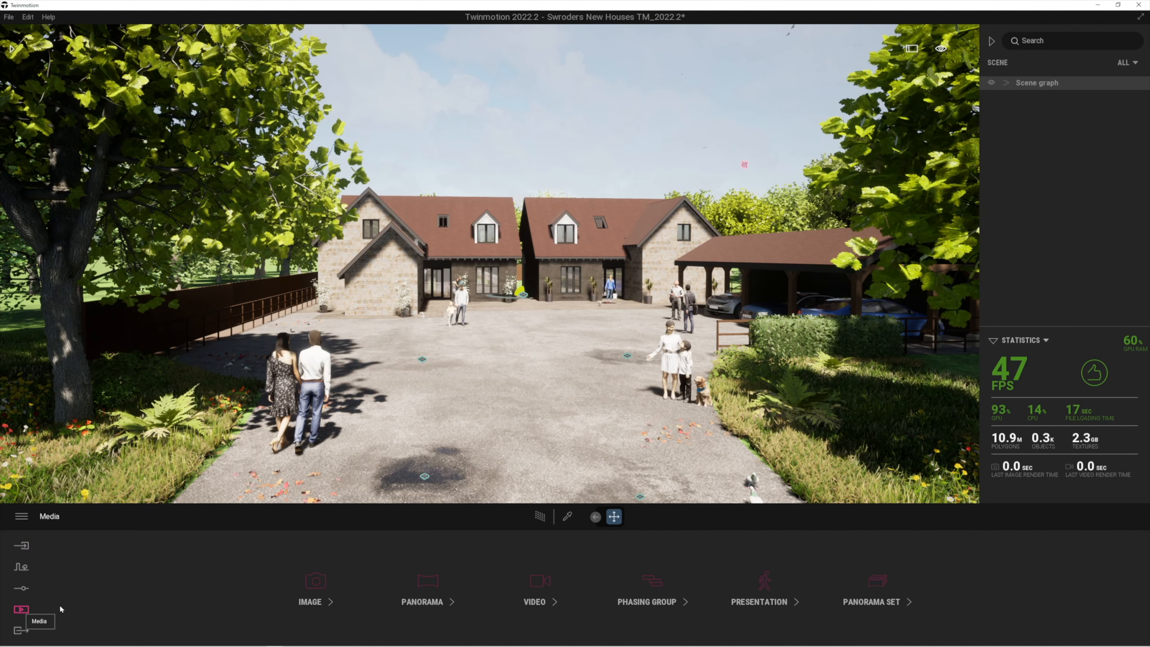
left_click(322, 584)
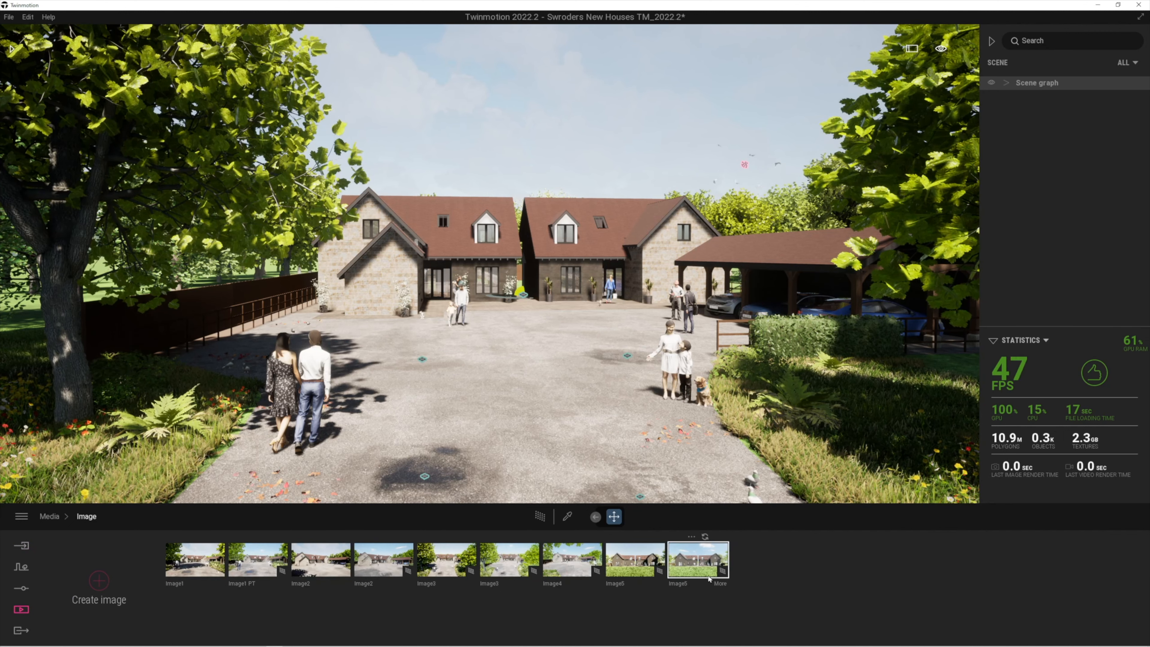
left_click(198, 564)
scroll(499, 315, "up", 2)
scroll(498, 314, "up", 2)
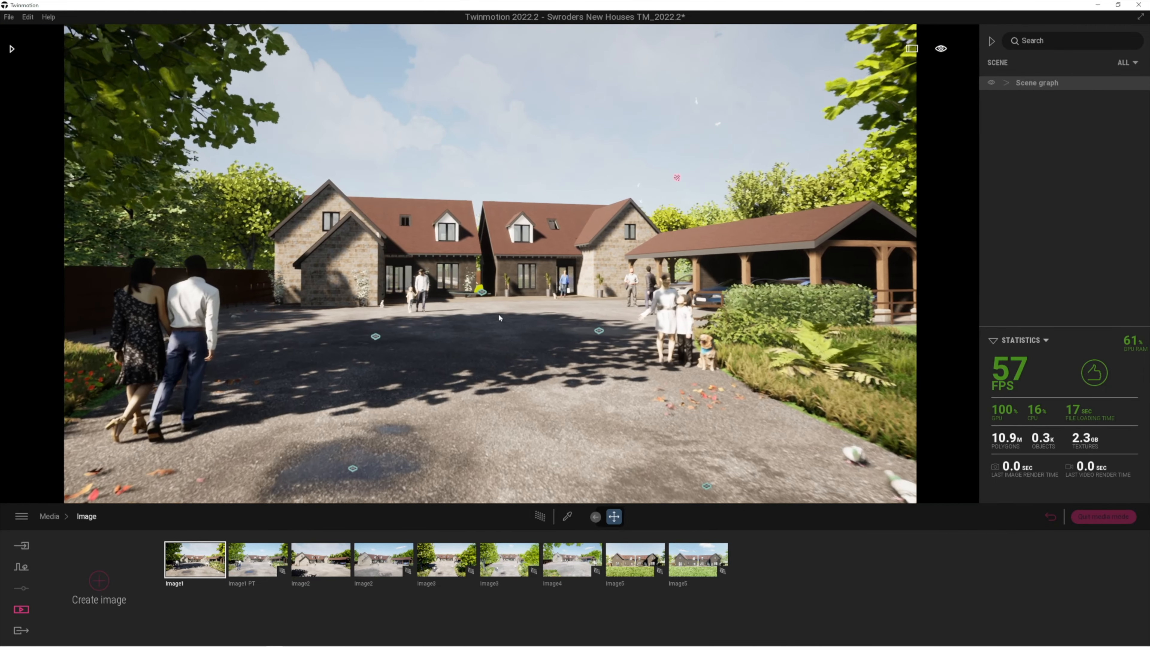
scroll(499, 314, "down", 3)
scroll(494, 318, "up", 3)
scroll(494, 319, "up", 2)
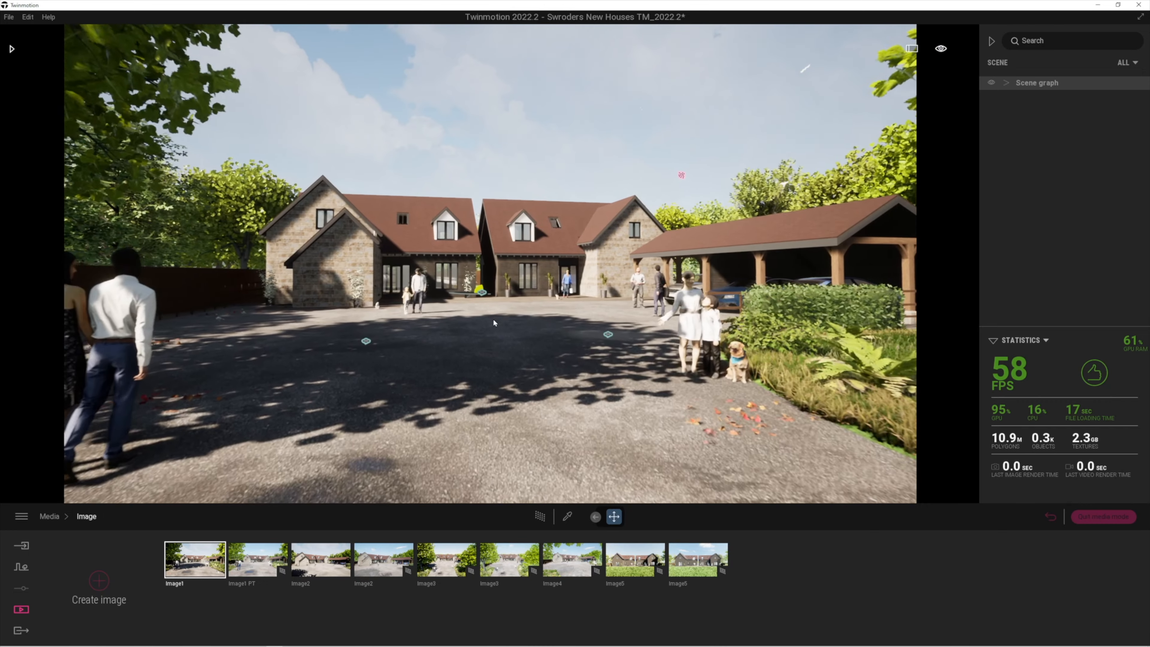
scroll(494, 319, "up", 4)
Nudge the camera, then compare Image1 with Image1 PT, ending on Image1 PT
key("d")
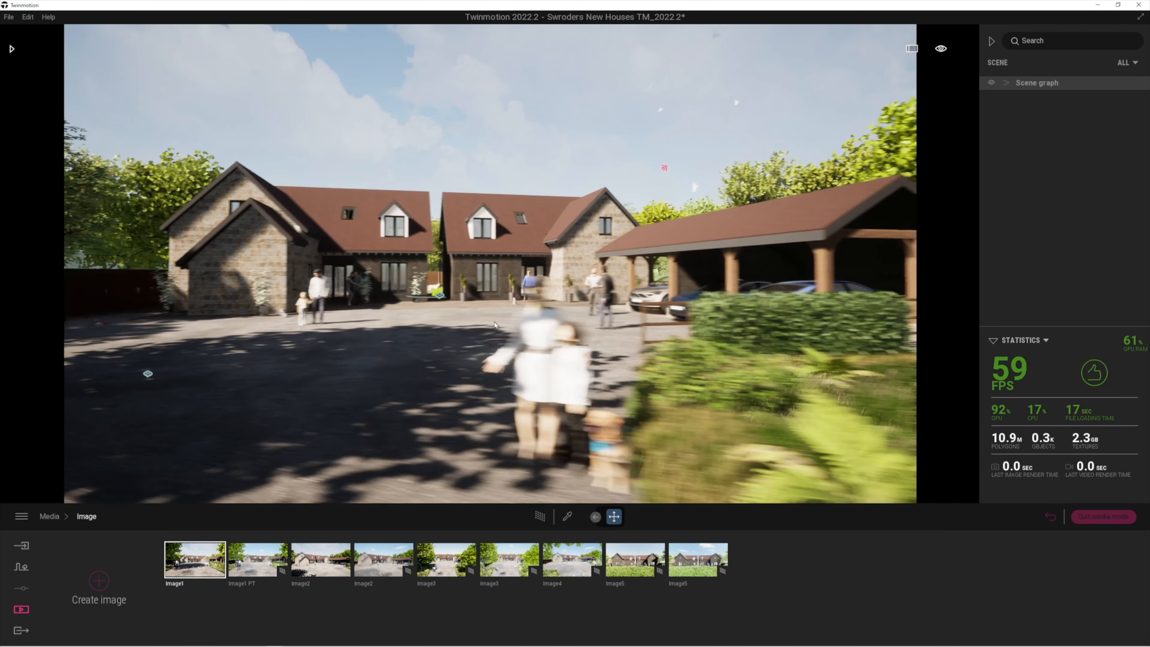
key("s")
key("a")
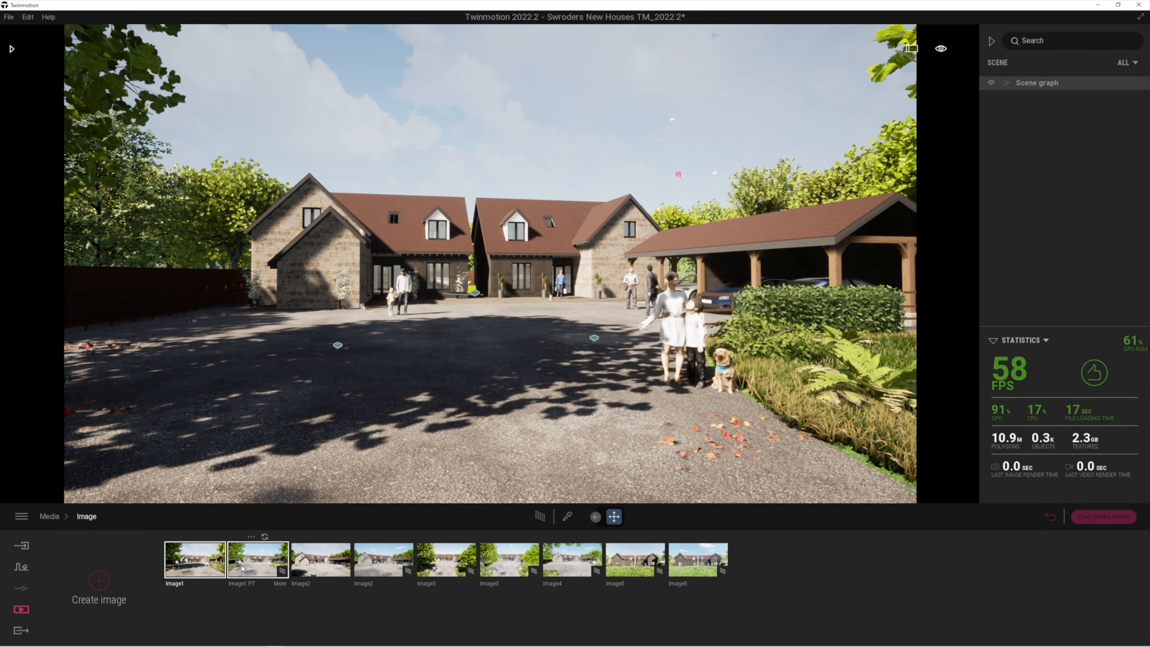
left_click(257, 565)
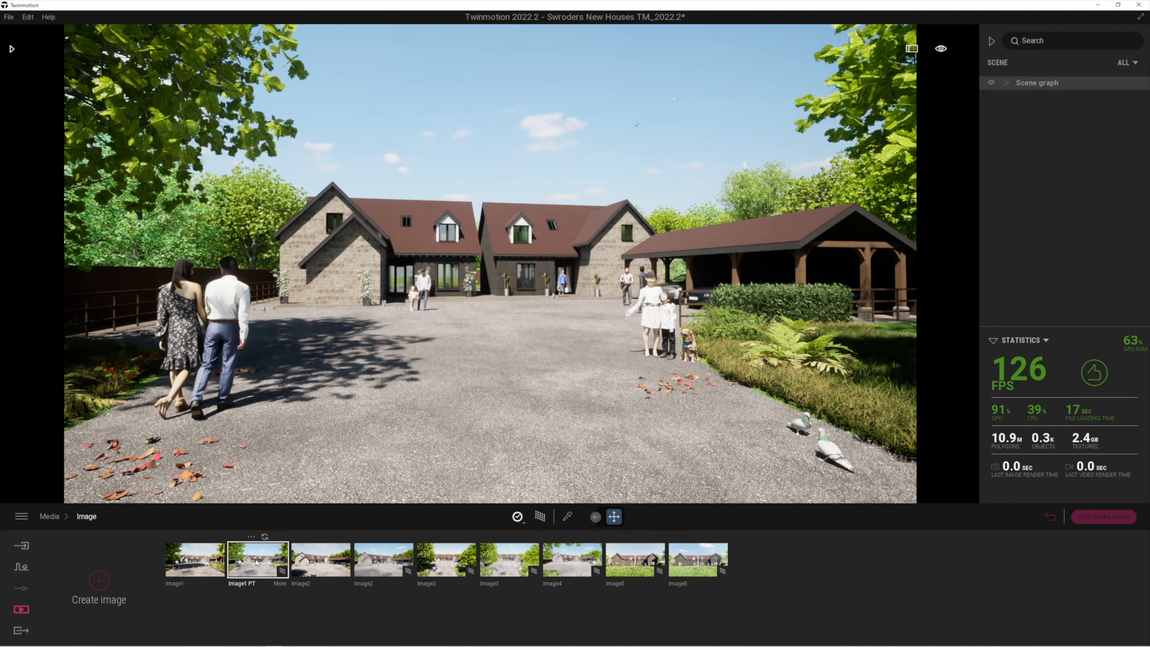
left_click(212, 564)
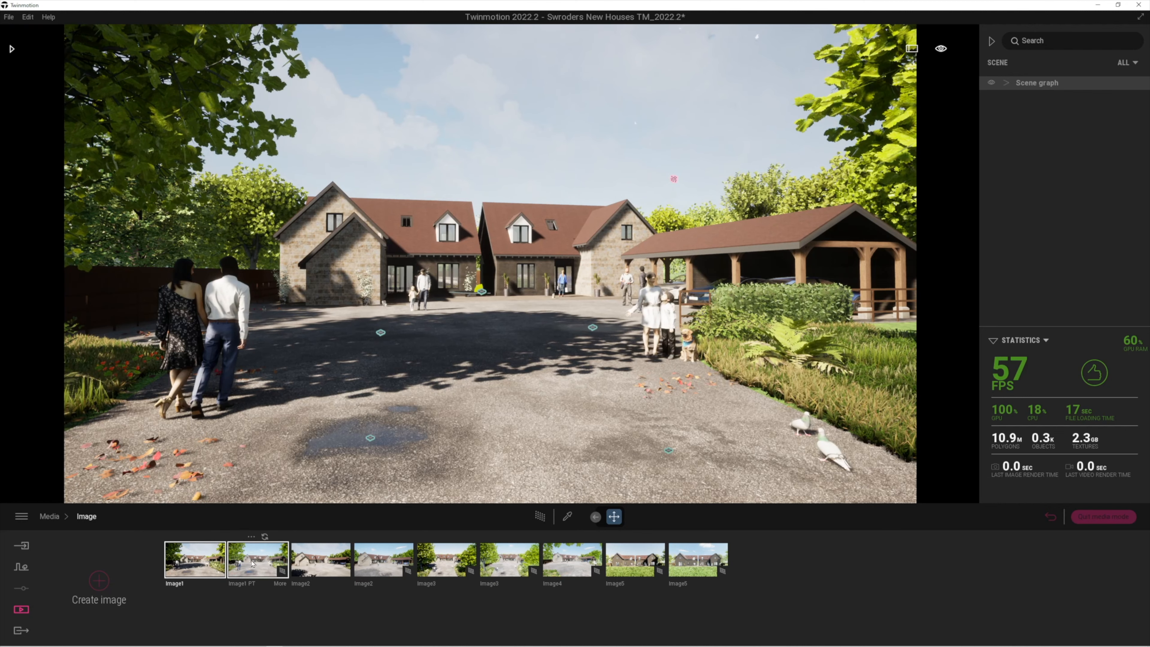
left_click(252, 563)
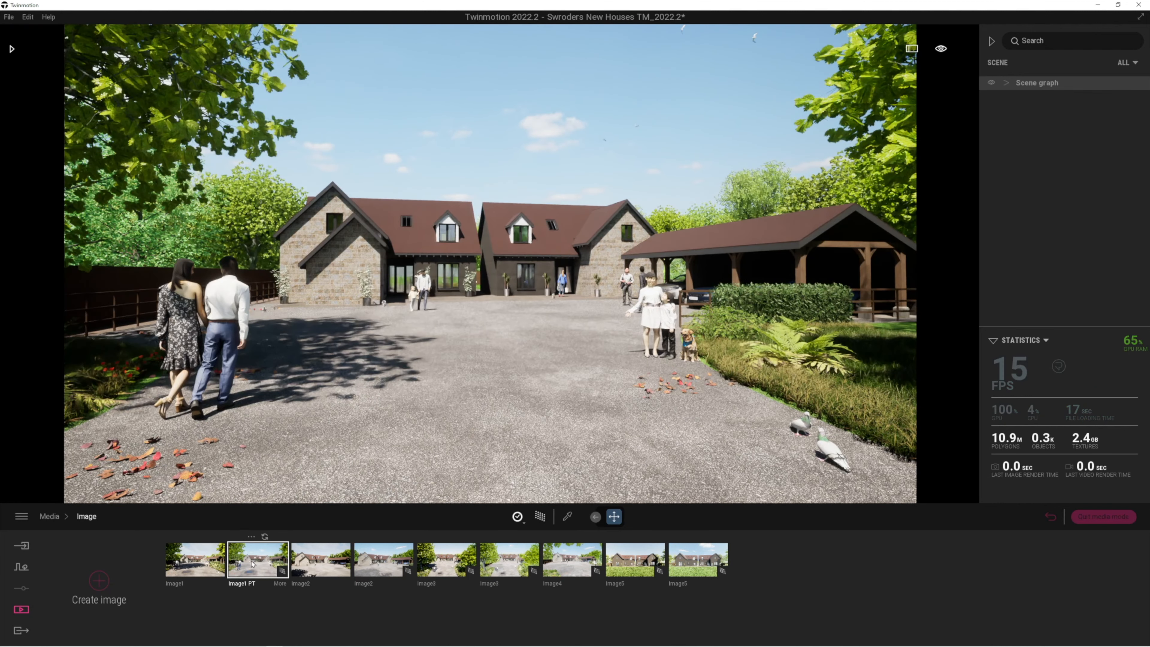
Set the Image1 PT skydome intensity to 5.00
left_click(280, 584)
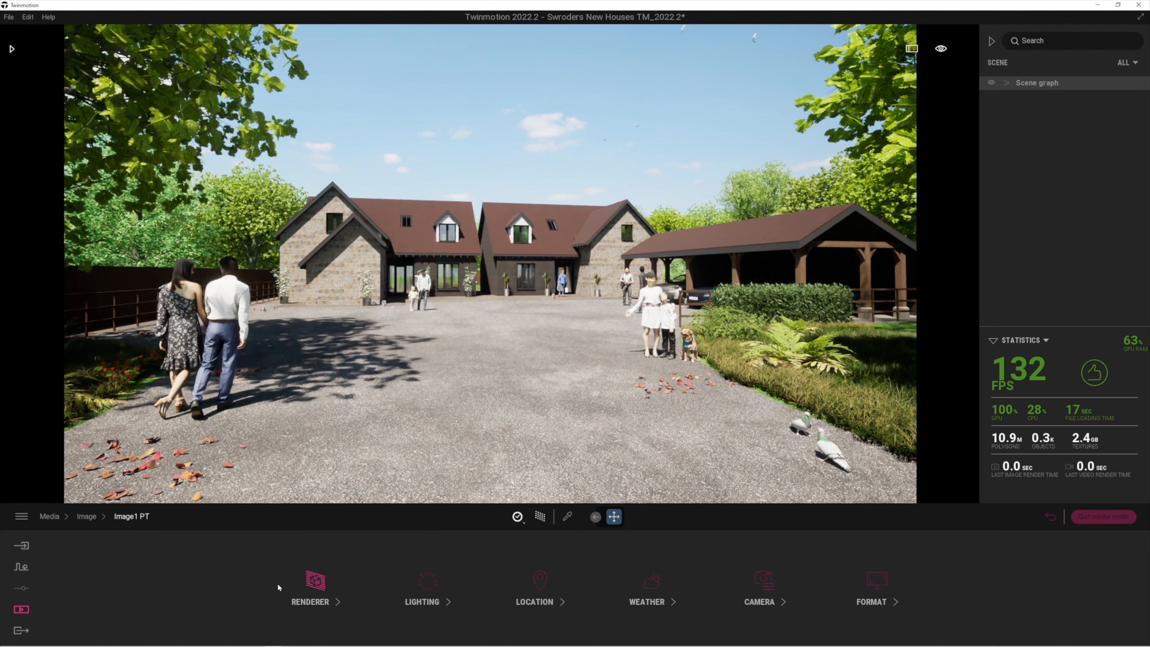
left_click(426, 590)
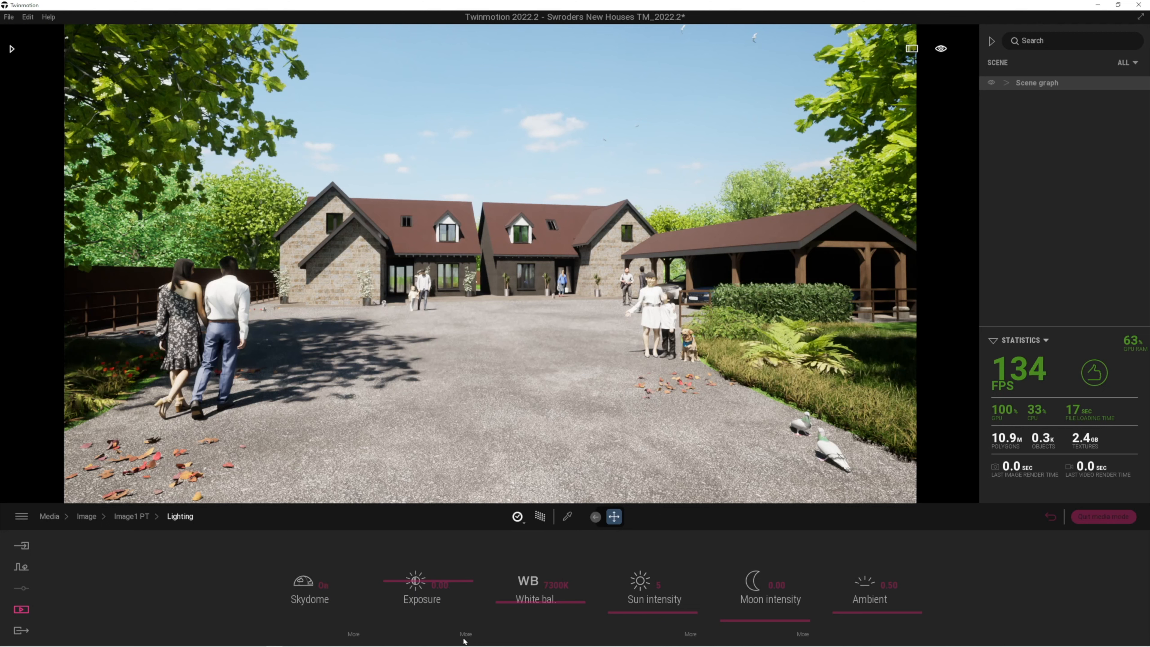
left_click(354, 634)
left_click_drag(441, 600, 448, 531)
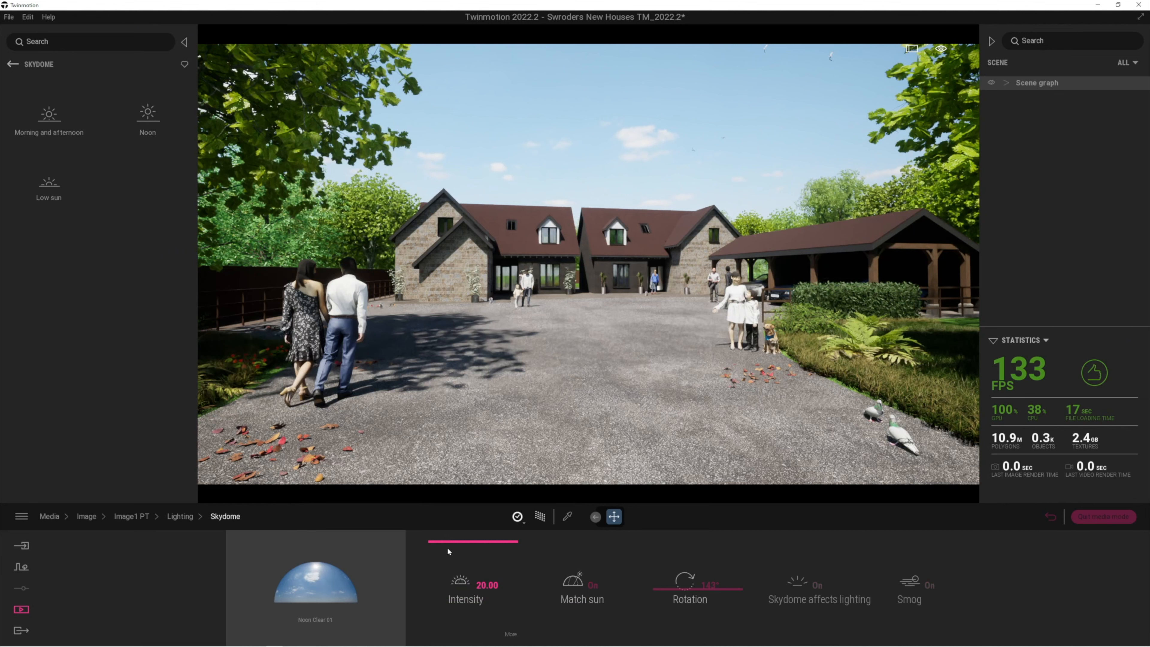
left_click(480, 584)
type("5")
key("Return")
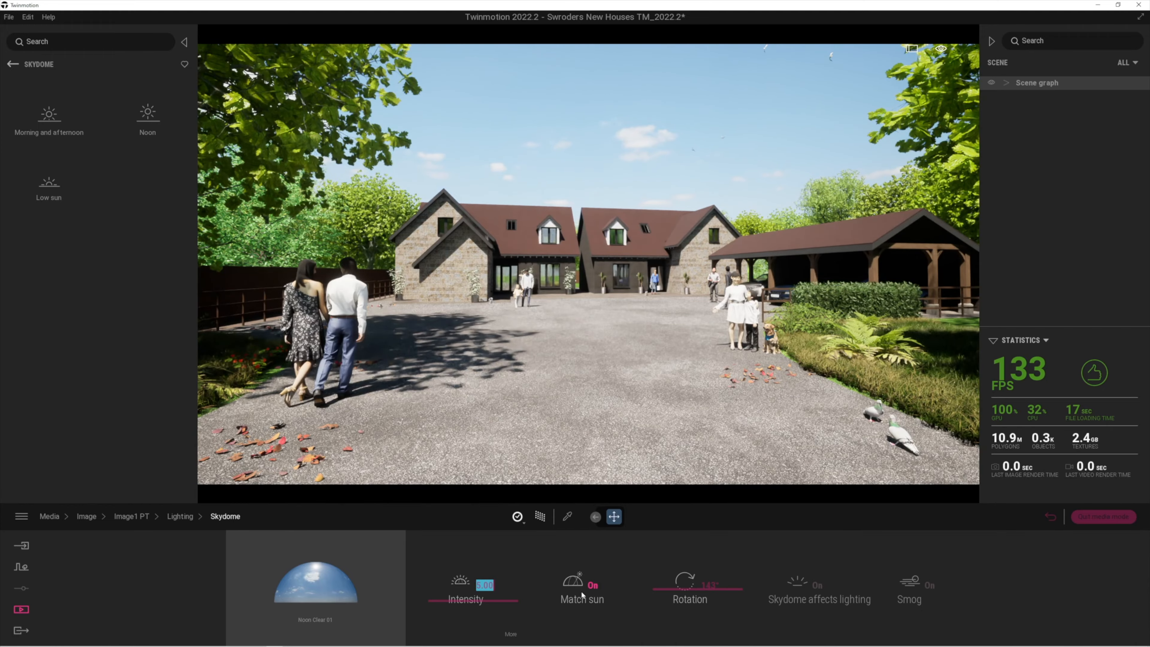
Rotate the Image1 PT skydome to 106°, then open Preferences from the main menu
mouse_move(675, 586)
left_mouse_down()
mouse_move(662, 524)
mouse_move(669, 601)
left_mouse_up()
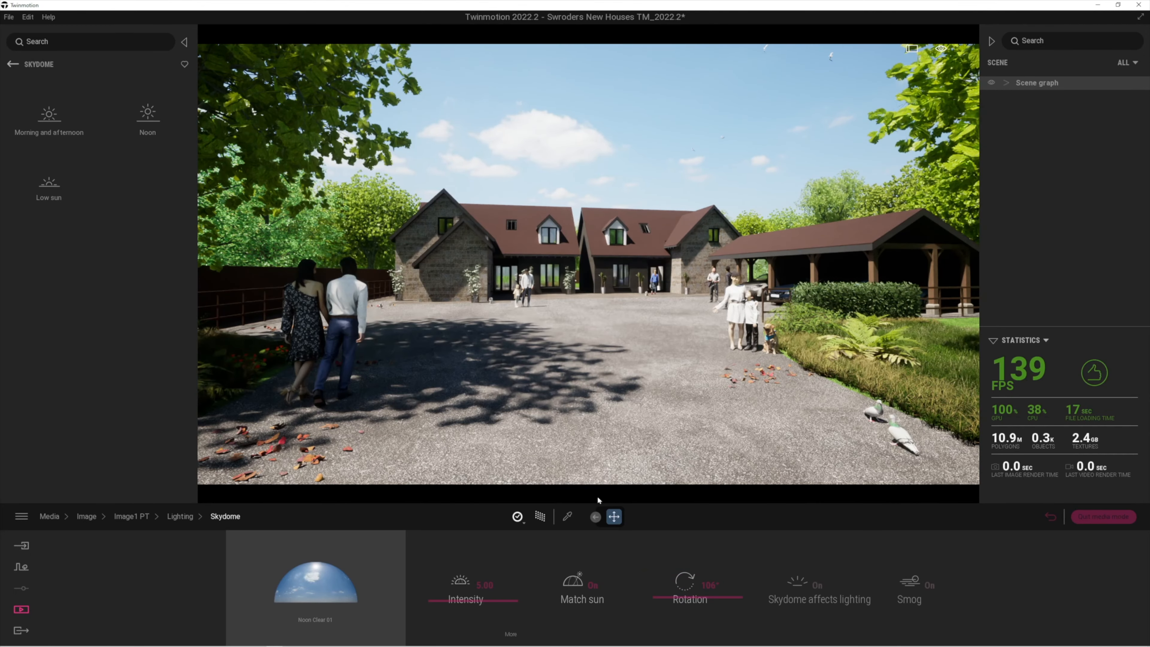
left_click(521, 519)
left_click(21, 517)
left_click(38, 477)
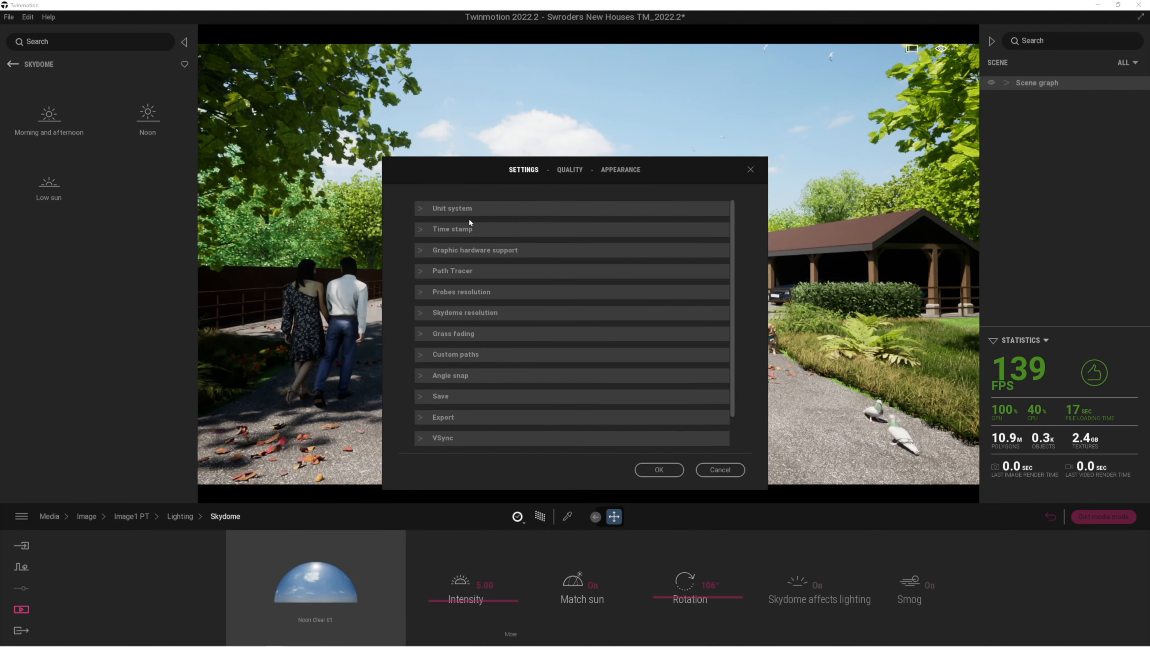
Set the Path Tracer High preset to 500 samples per pixel, confirm, and enable path tracing
left_click(421, 272)
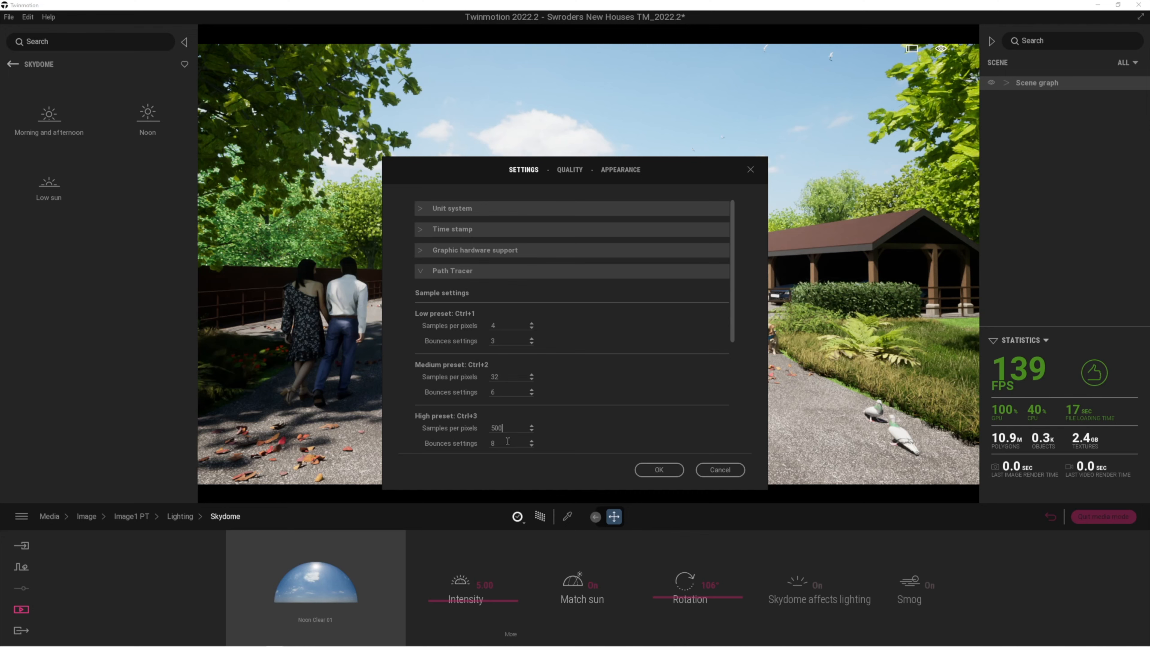
left_click(659, 470)
left_click(518, 516)
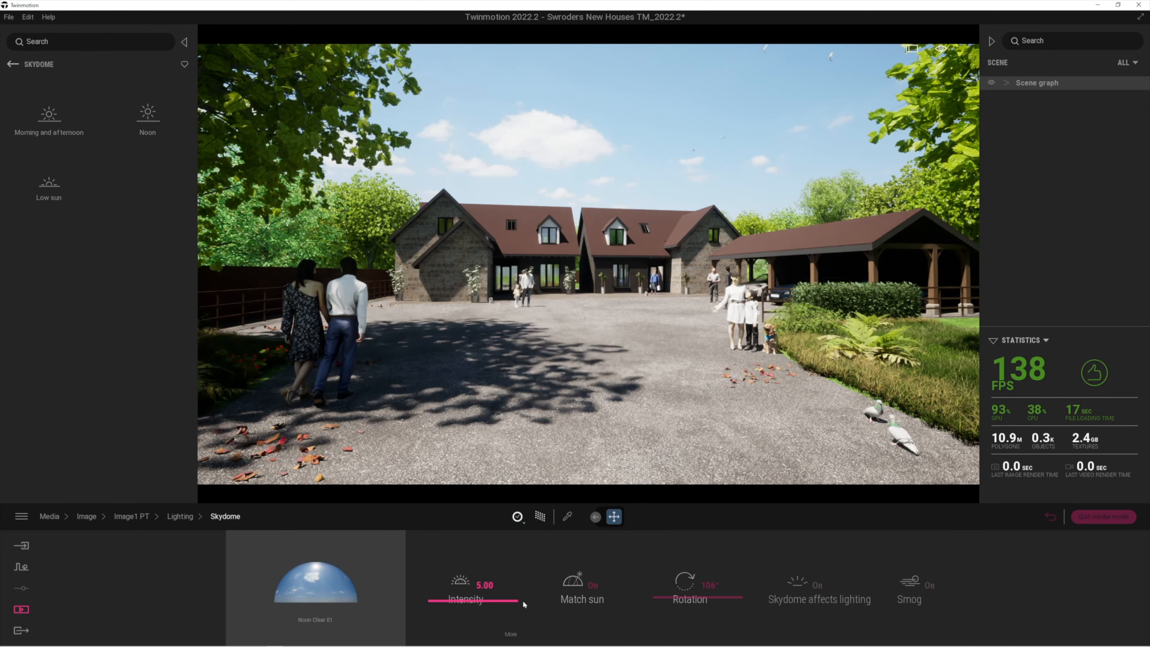
Rotate the skydome to 141° and try path-tracing presets, trying High and ending on Low
mouse_move(679, 587)
left_mouse_down()
mouse_move(671, 576)
mouse_move(673, 588)
left_mouse_up()
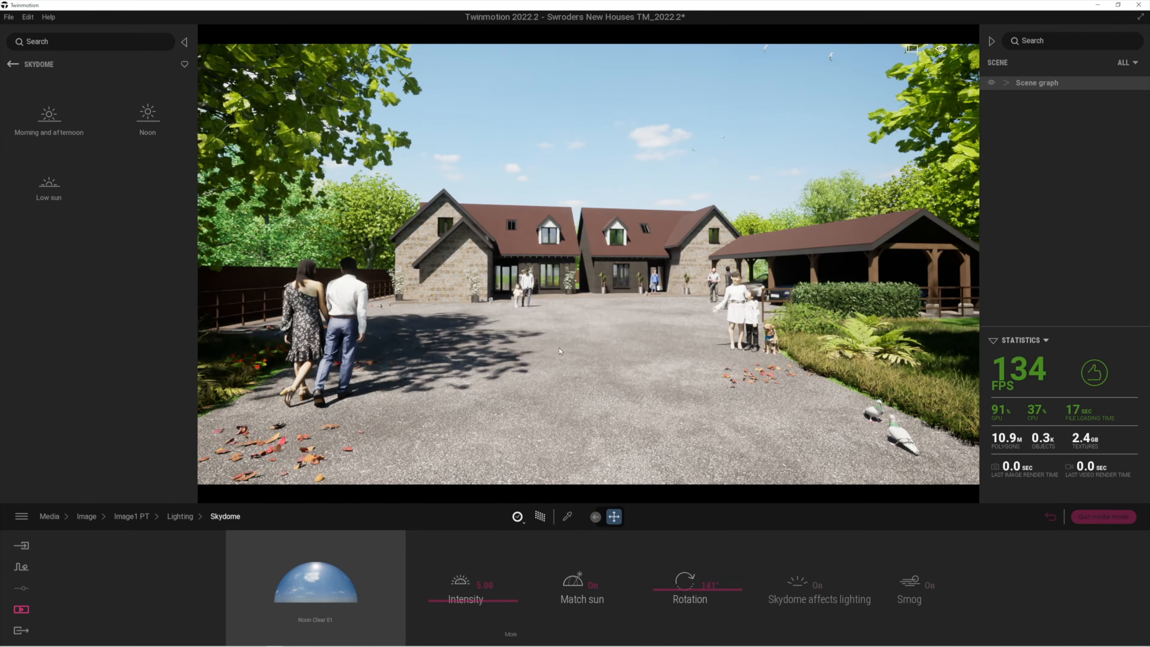
scroll(551, 351, "up", 1)
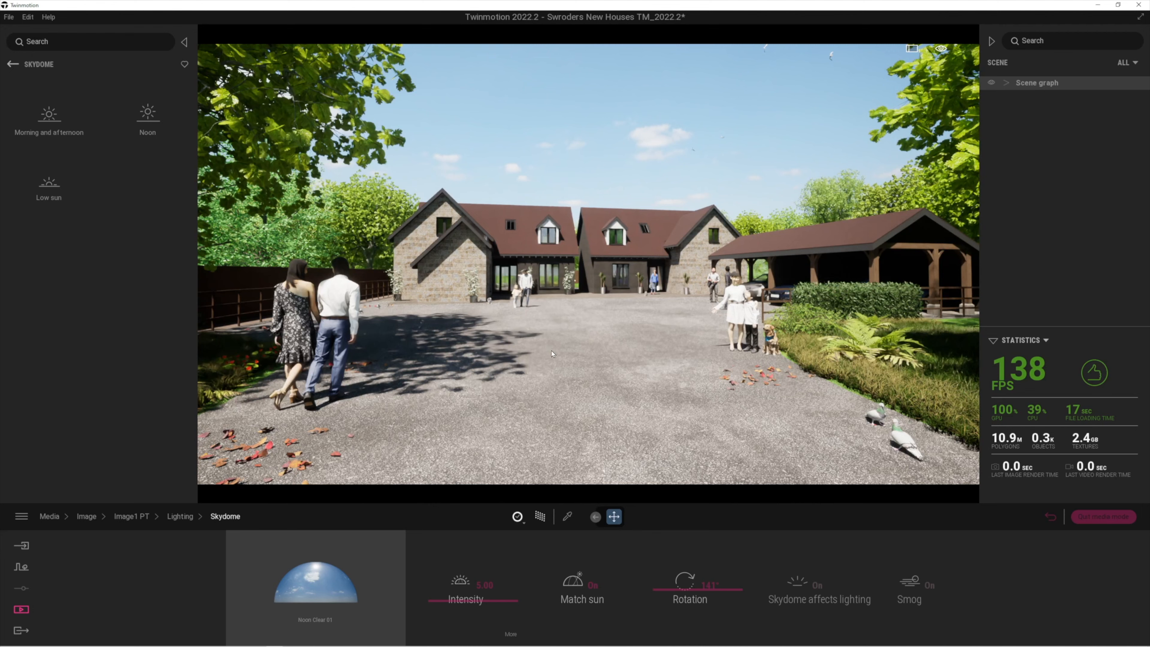
left_click(517, 516)
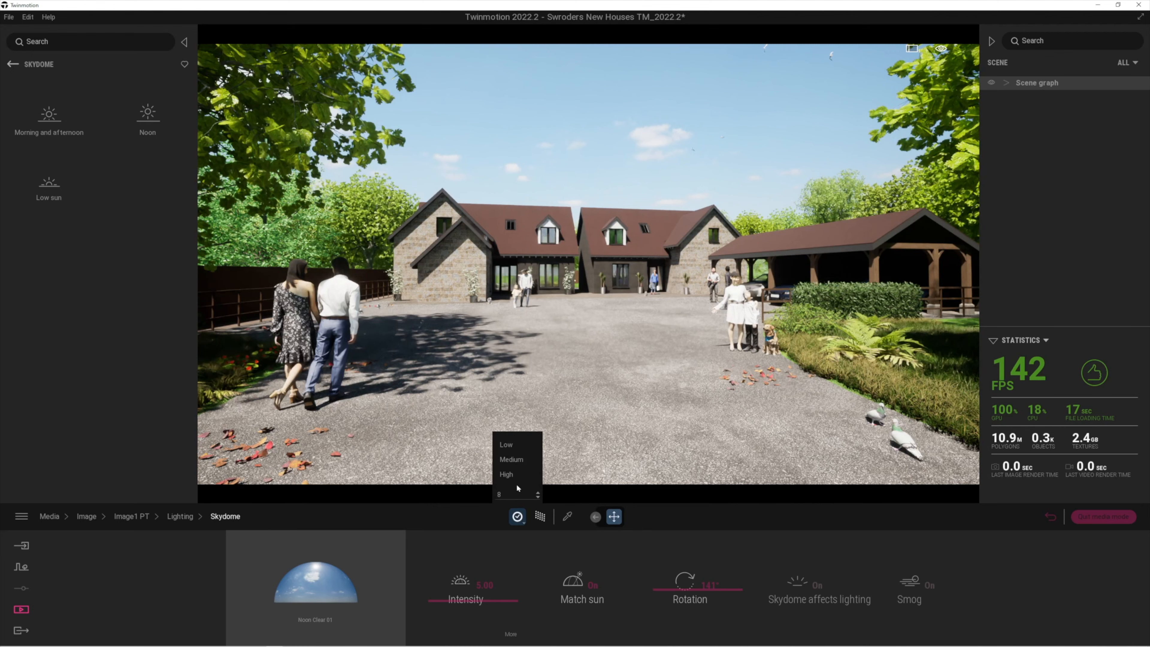
left_click(511, 460)
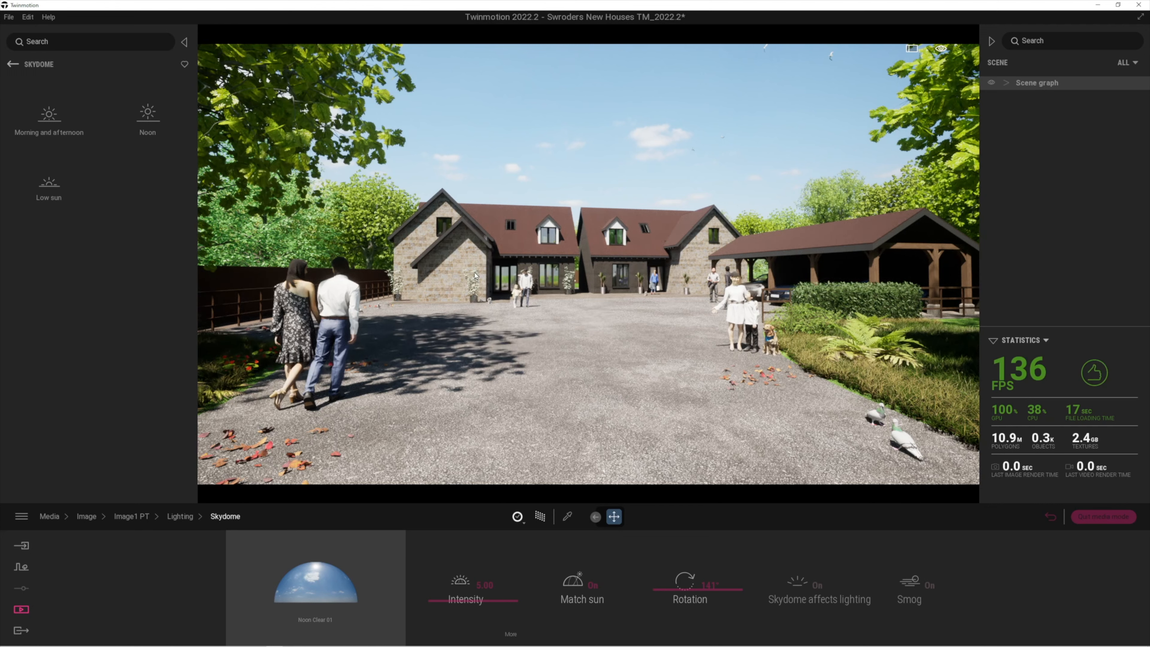
left_click(518, 518)
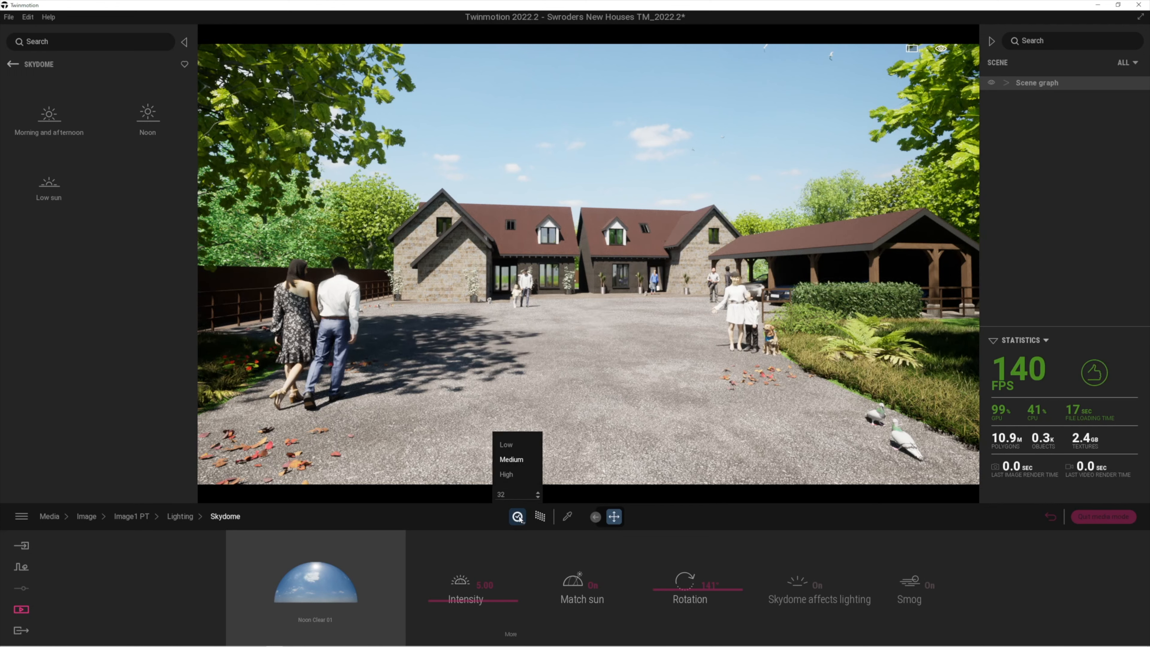
left_click(507, 475)
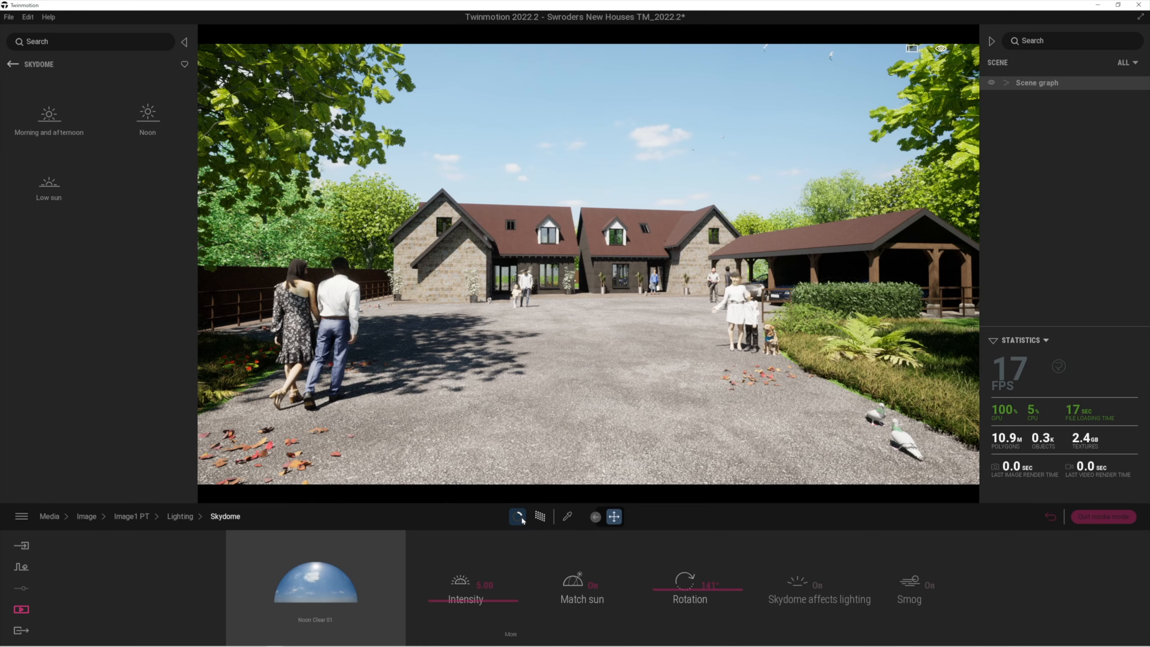
mouse_move(519, 521)
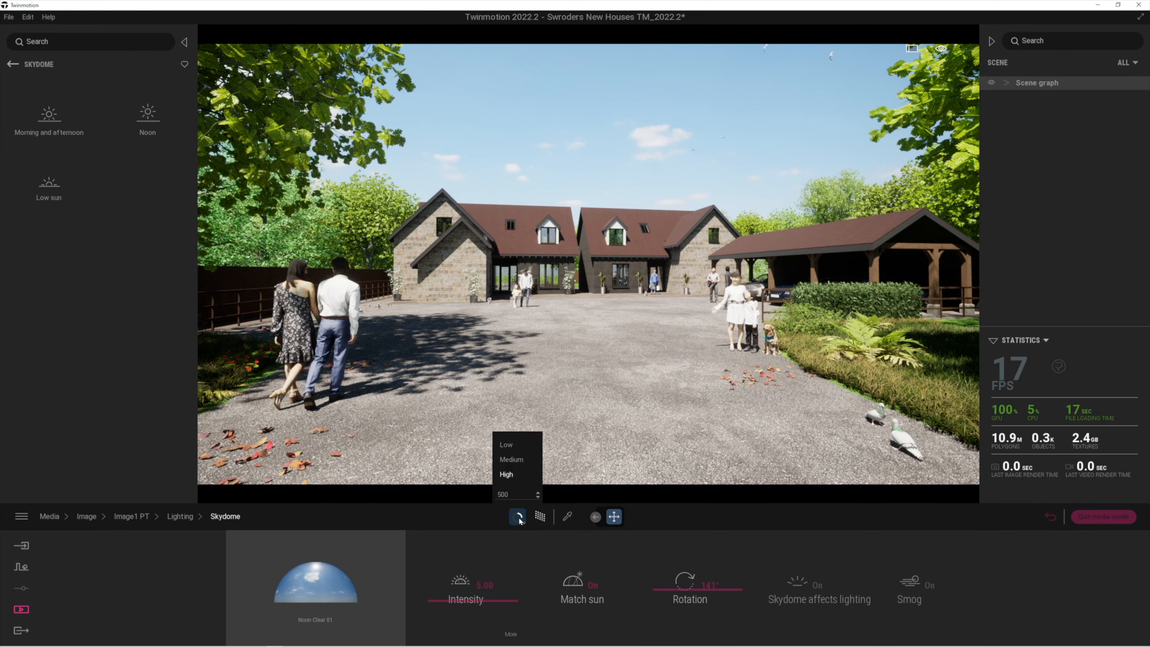
left_click(510, 446)
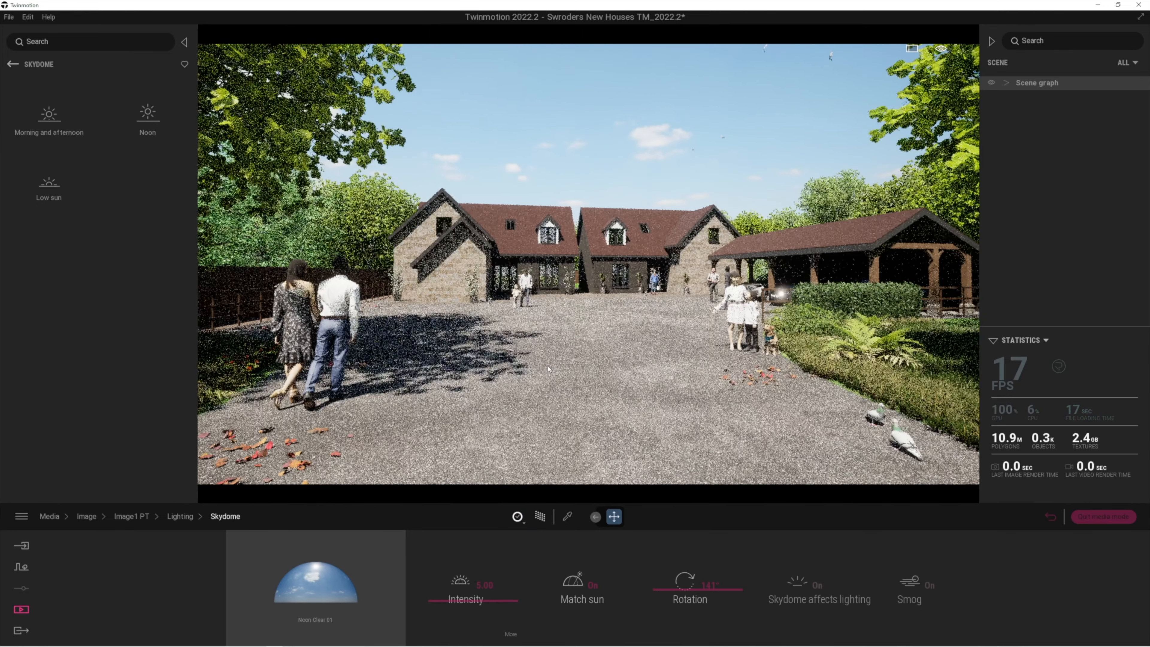
Ease the Image1 PT camera forward and return to the saved images list
key("w")
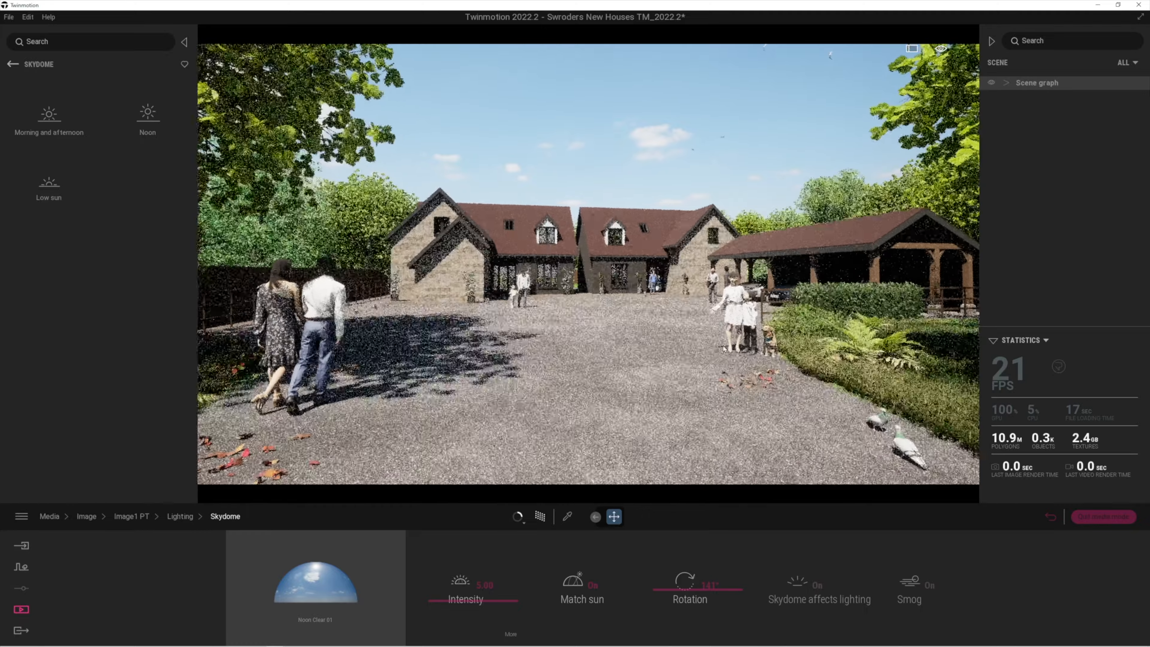
right_click_drag(548, 369, 516, 361)
key("w")
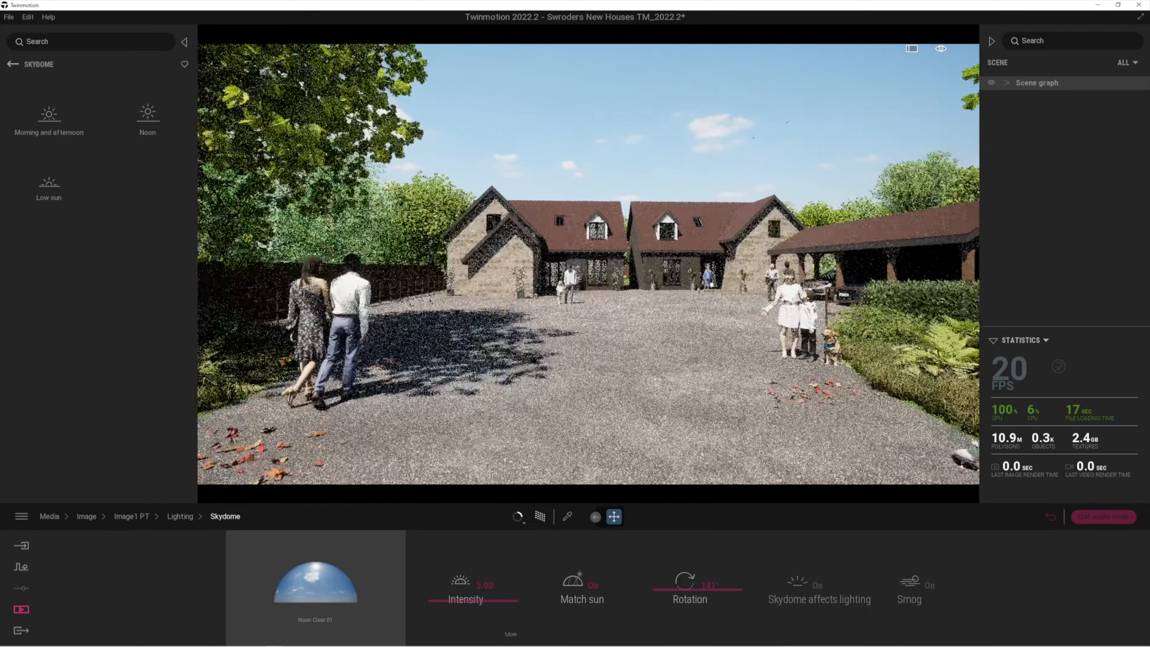
left_click(1050, 516)
Set path-tracing quality to High for the Image2 and Image1 PT views
left_click(344, 559)
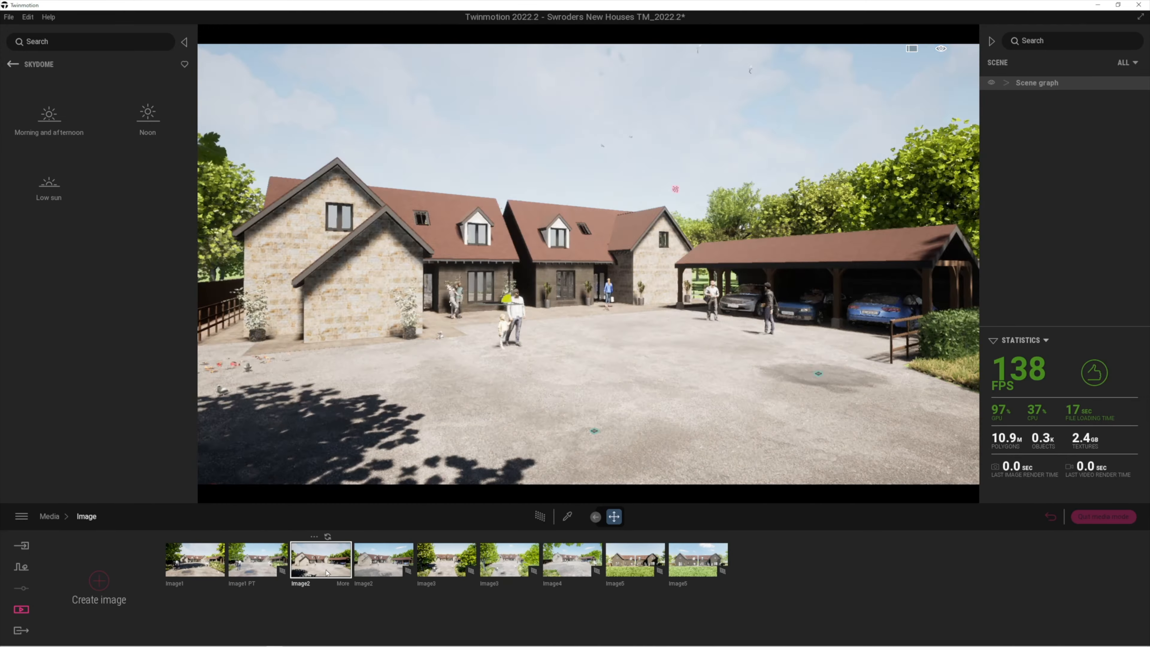
left_click(364, 571)
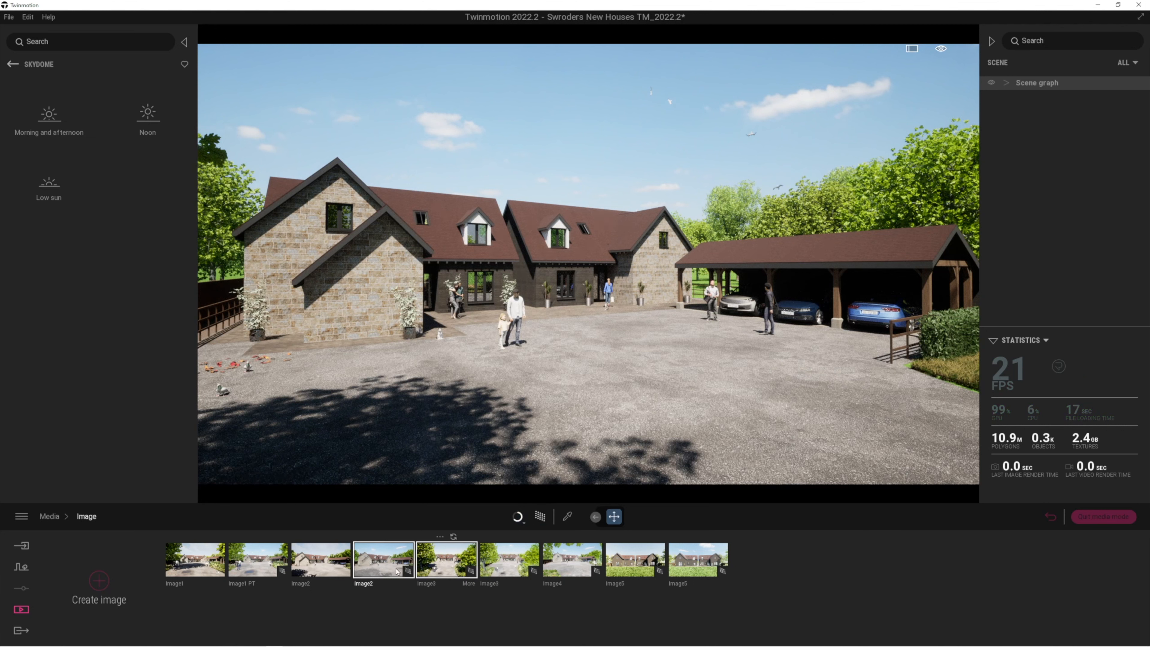
left_click(519, 521)
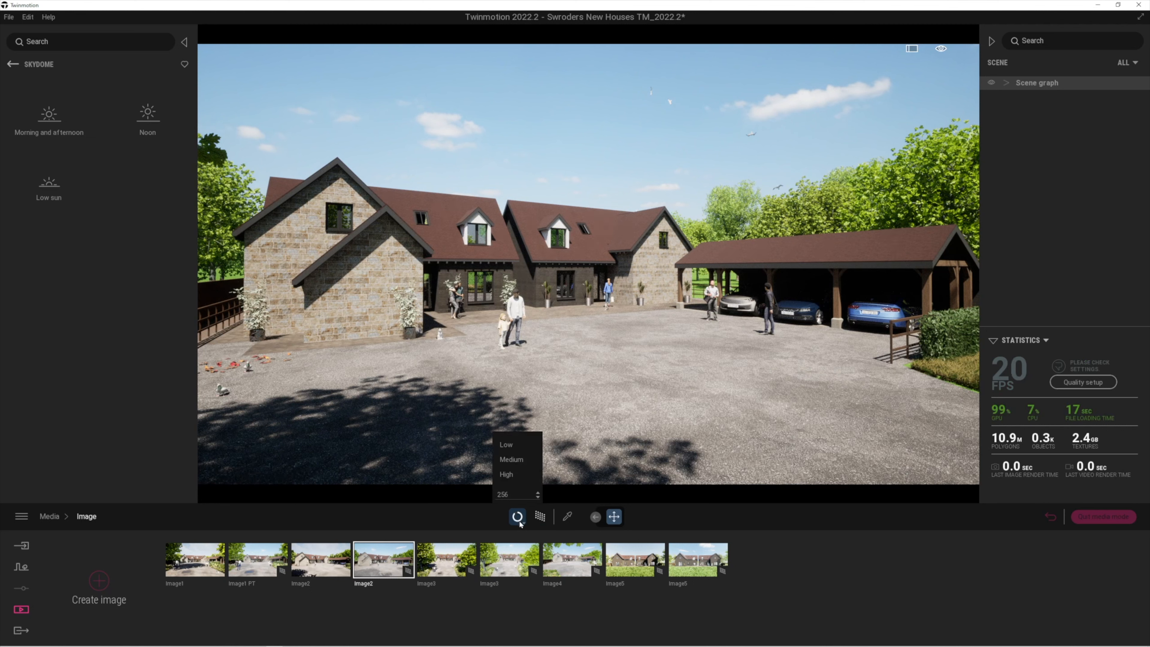
left_click(509, 476)
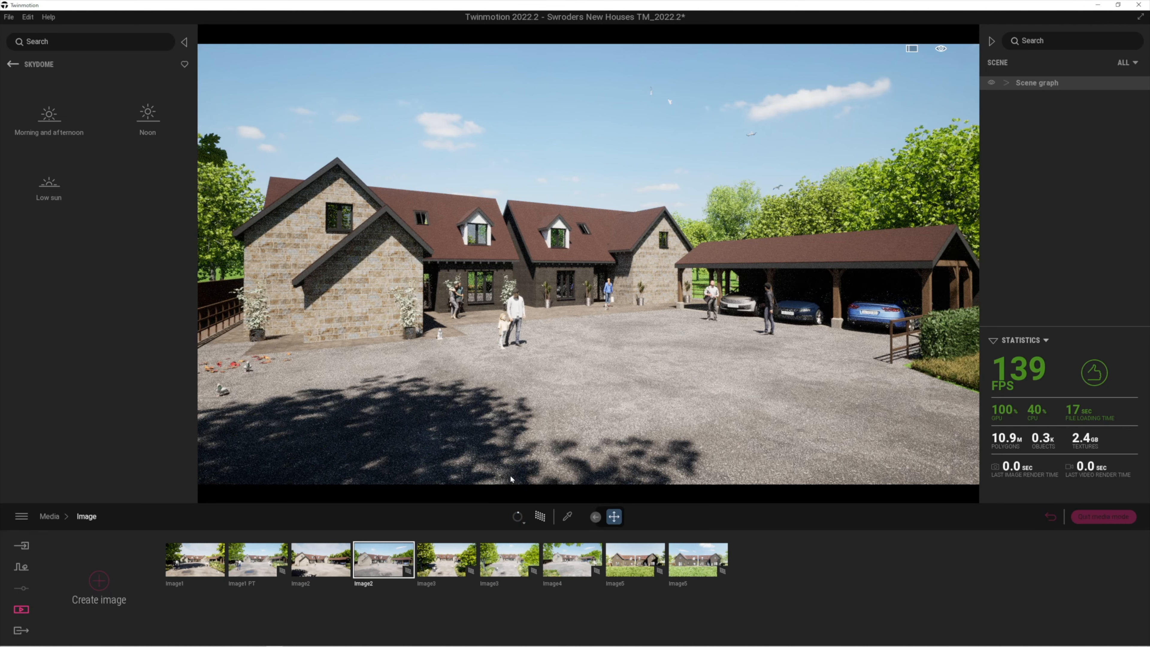
left_click(262, 561)
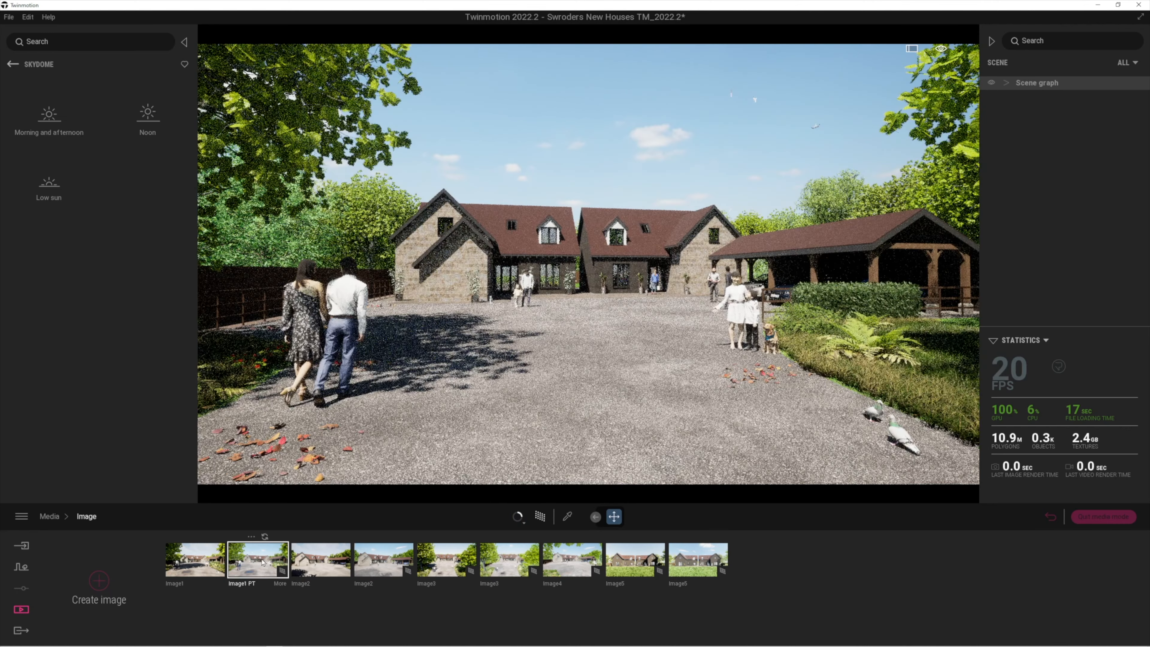
left_click(514, 517)
left_click(507, 475)
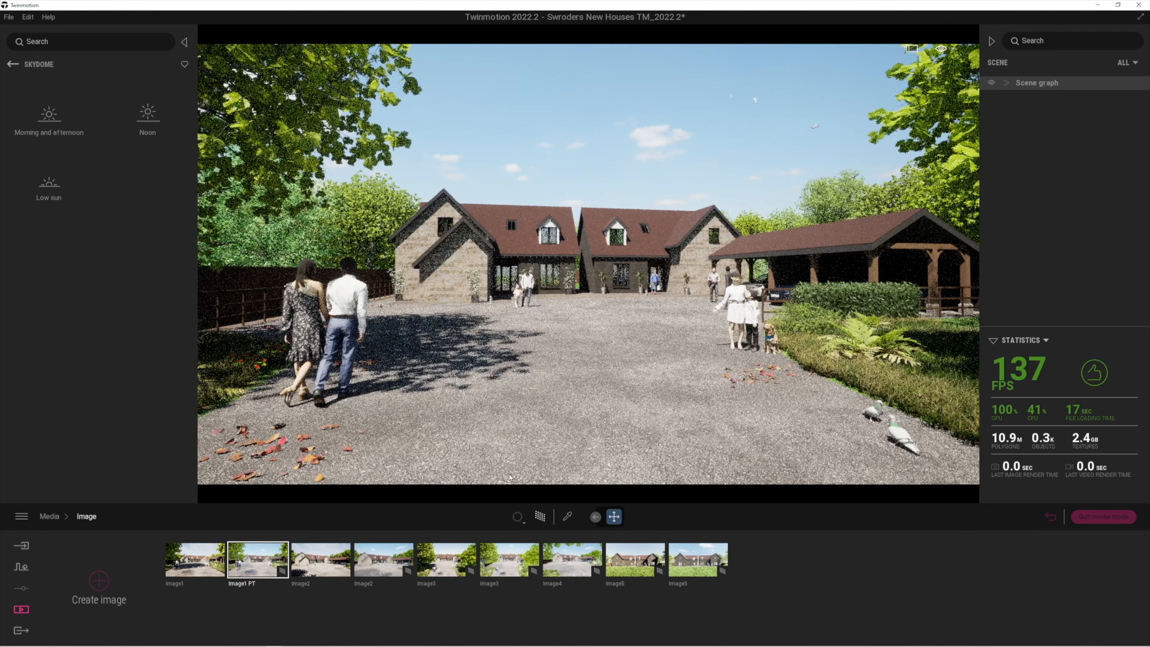
Switch to the Image4 view and set its path-tracing quality to High
left_click(438, 565)
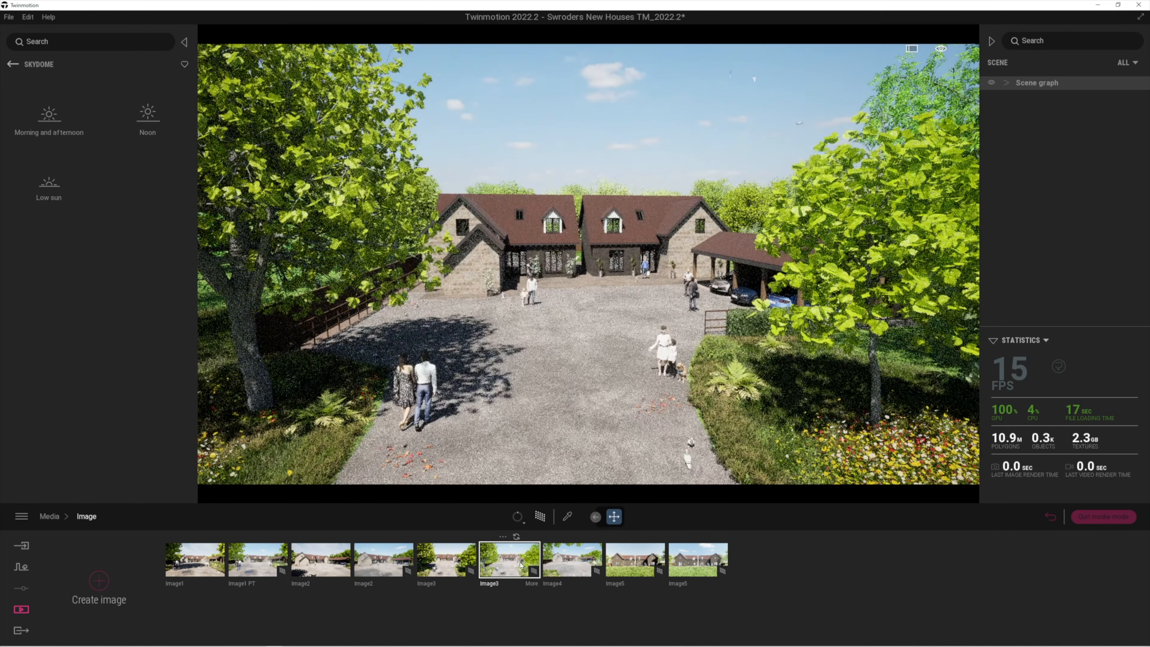
left_click(574, 562)
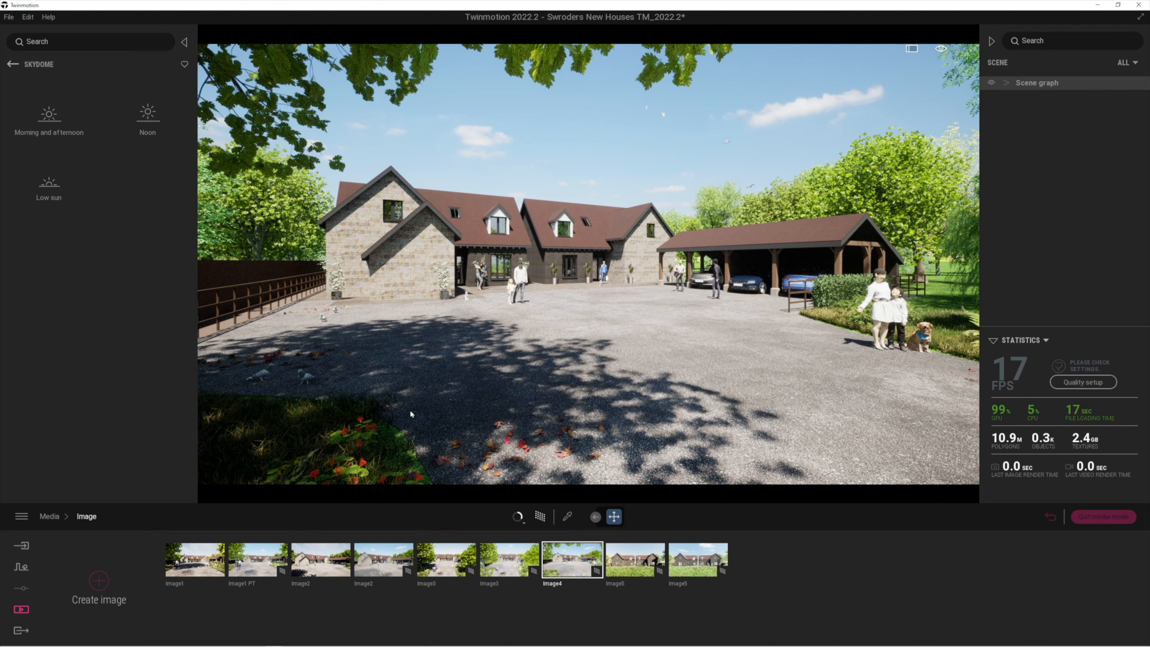
left_click(517, 517)
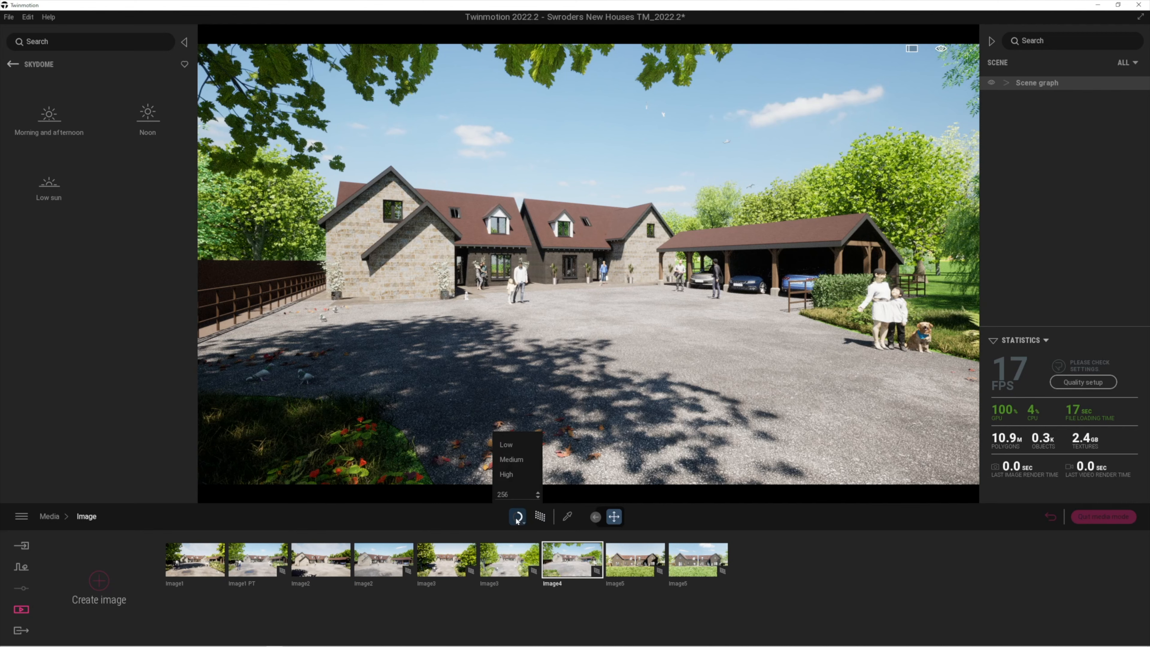
left_click(506, 475)
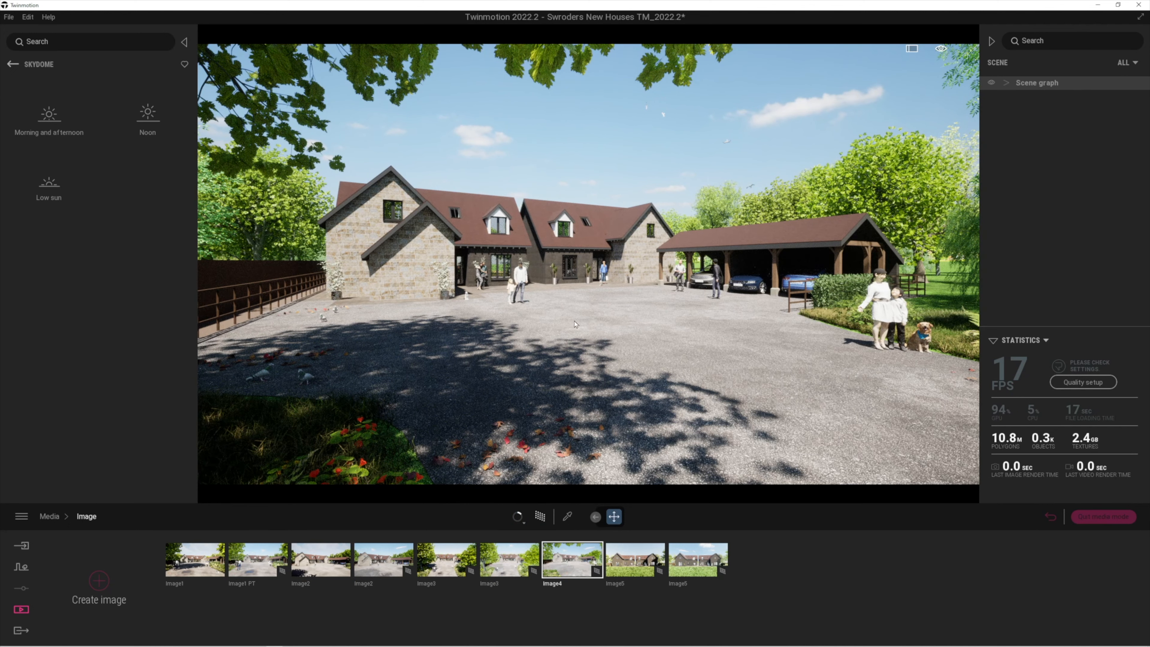
Move the Image4 camera slightly forward and right, toggling path tracing off and back on
key("r")
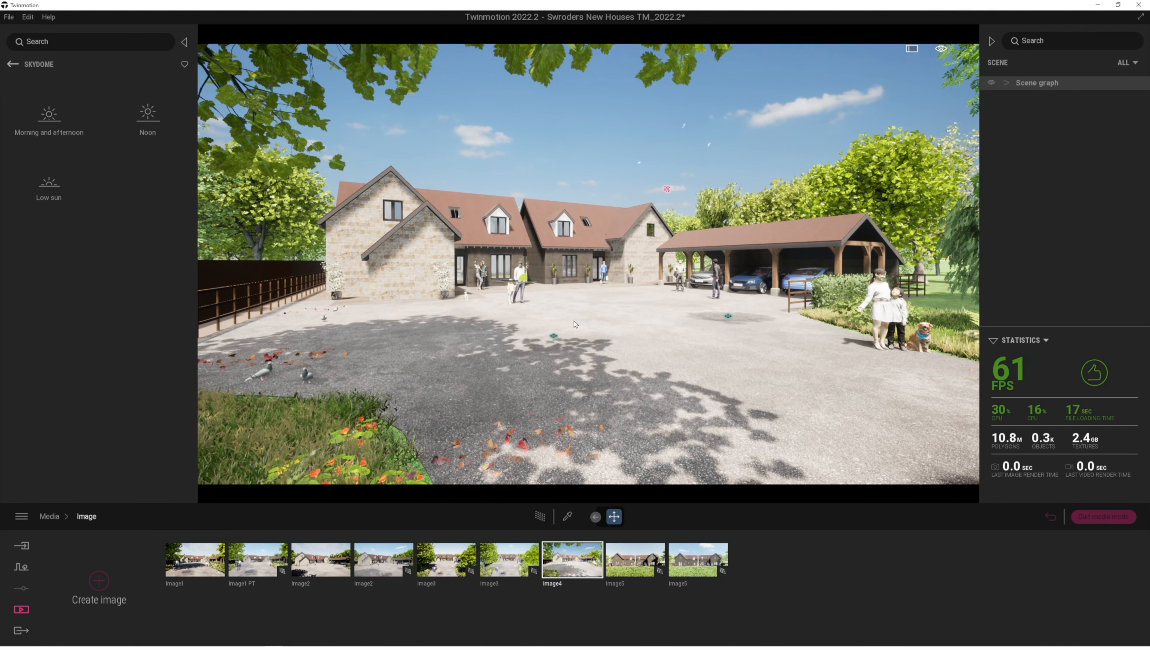
key("r")
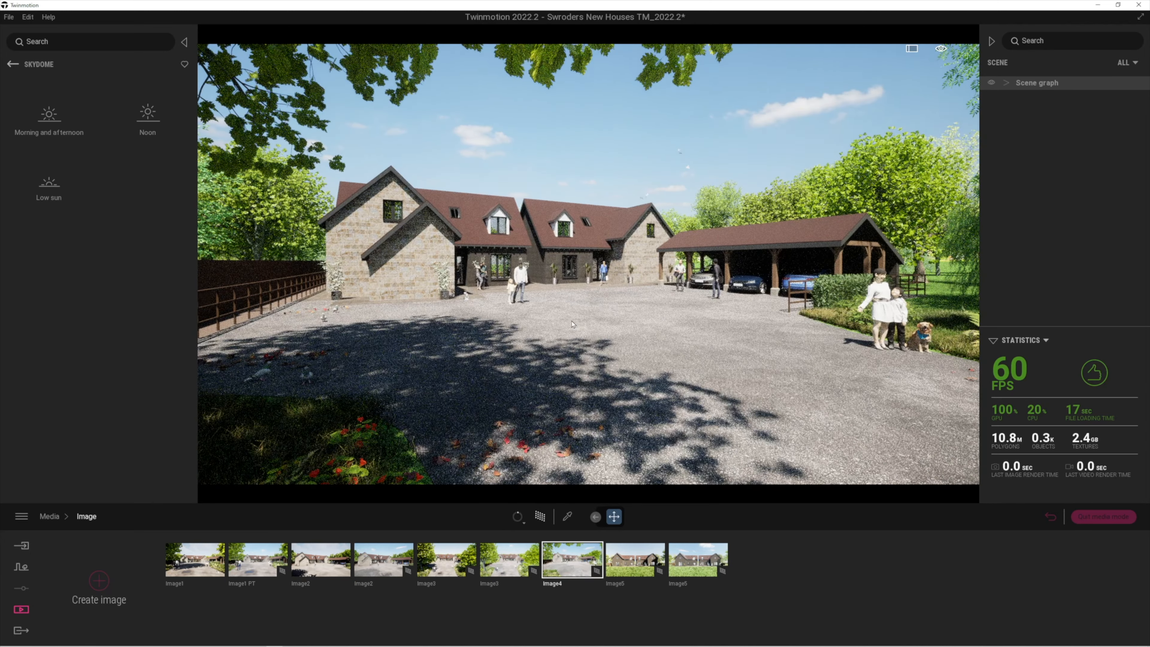
key("r")
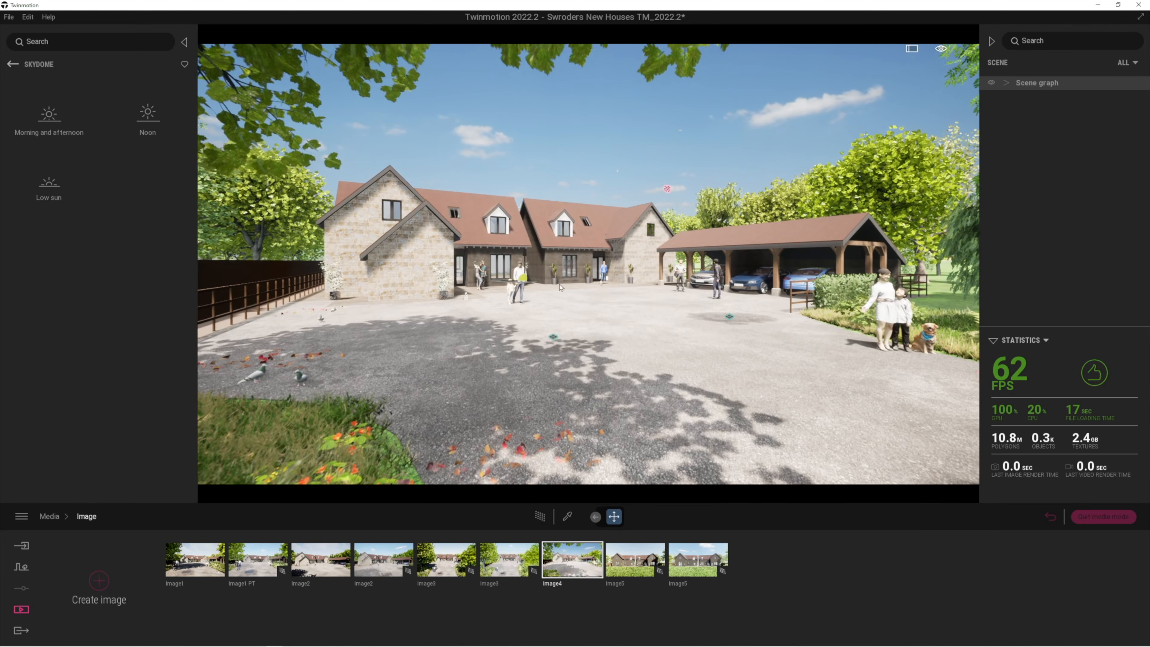
key("w")
key("d")
key("w")
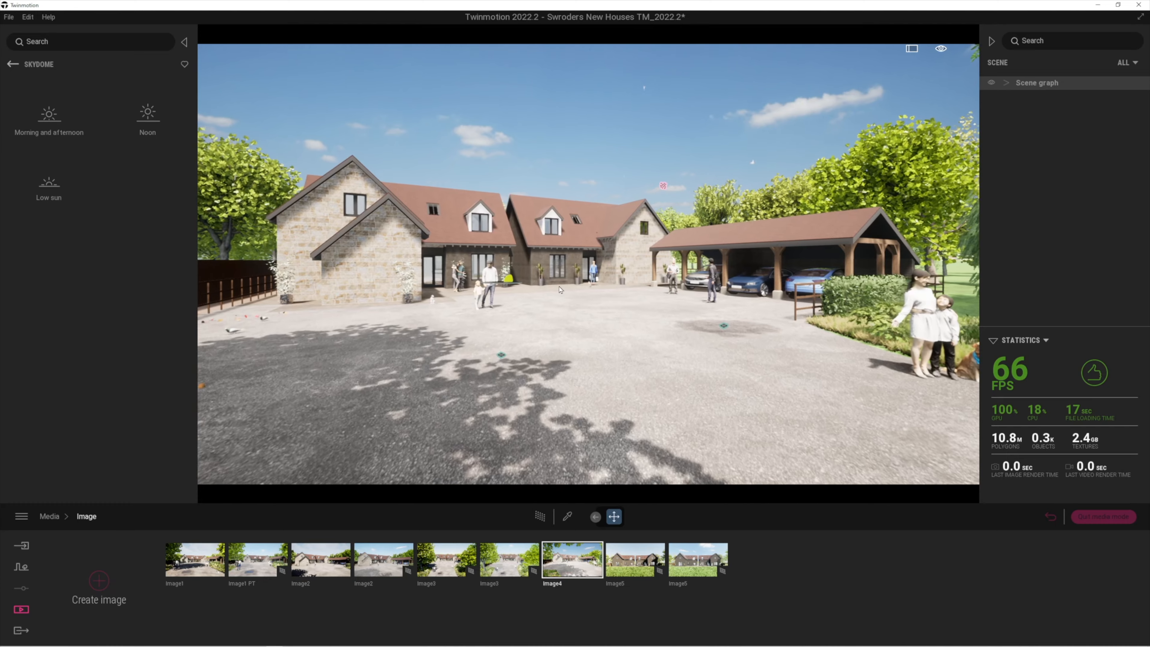
key("r")
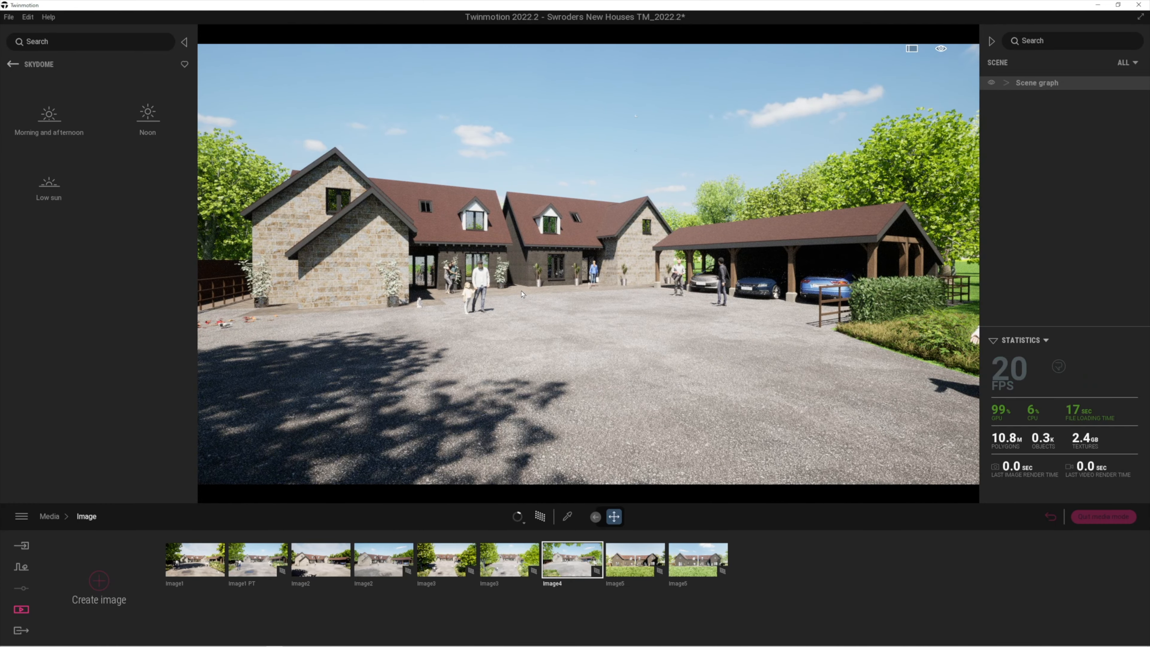
Restart Image4's path-traced render, then switch back to the real-time view
left_click(522, 520)
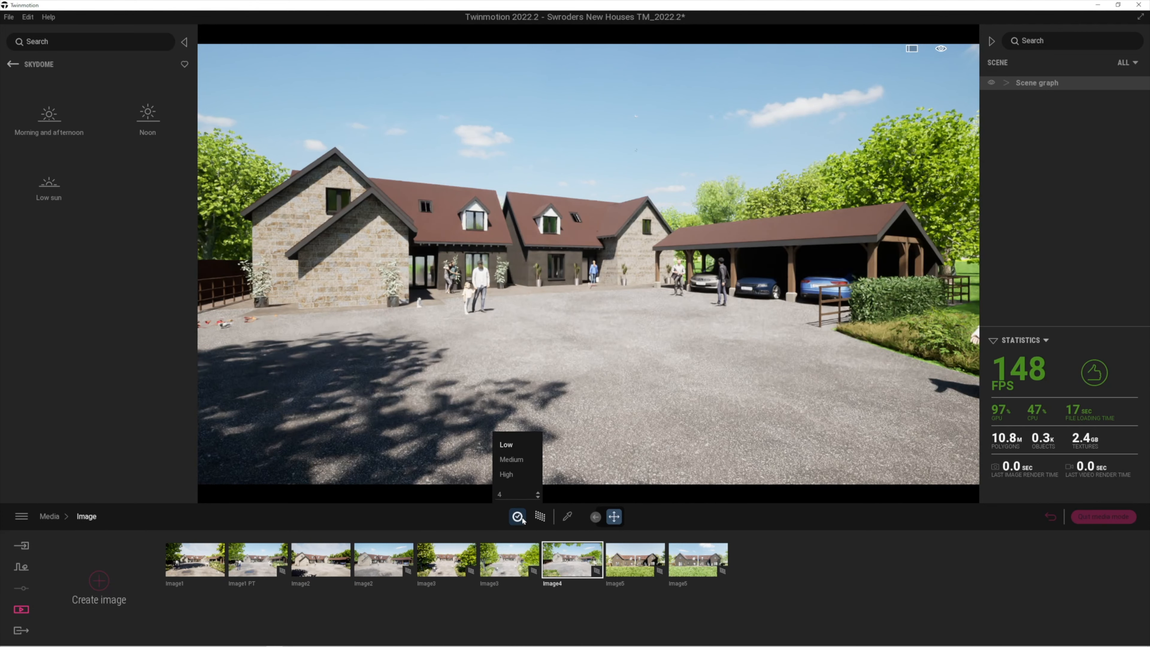
left_click(474, 449)
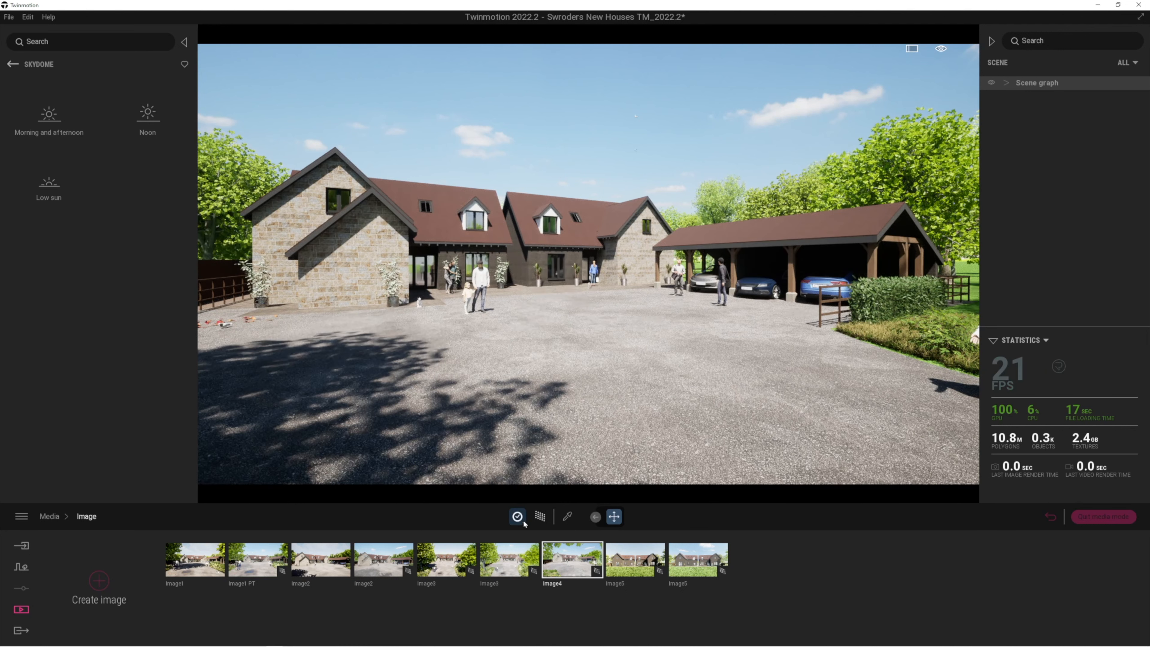
mouse_move(523, 519)
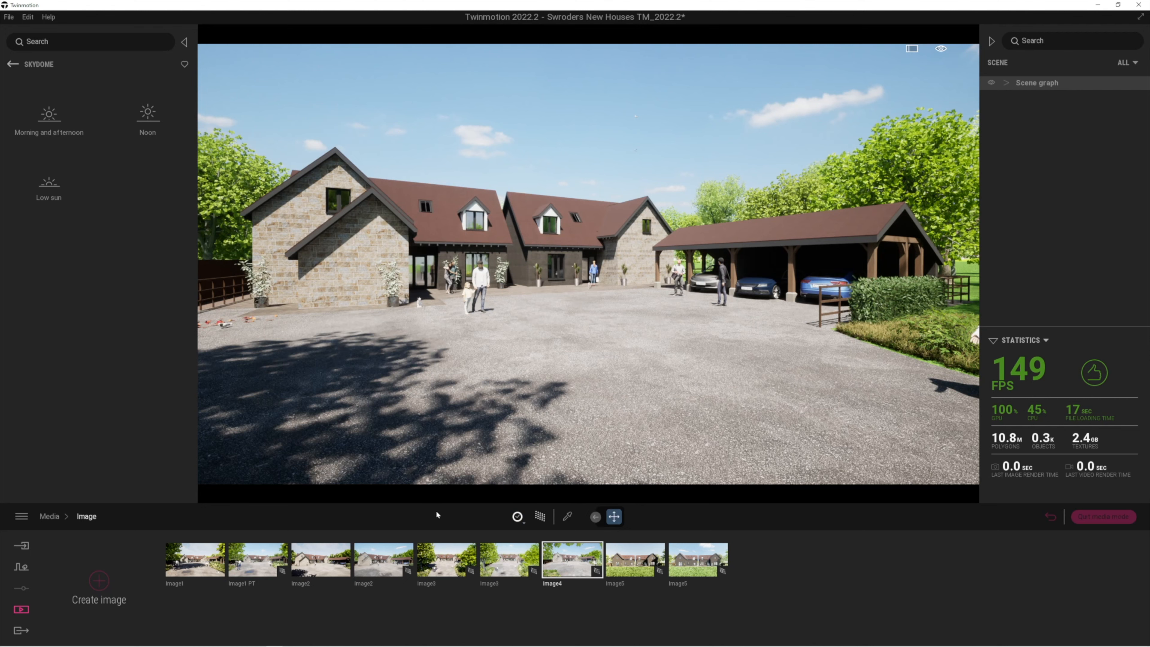
left_click(516, 516)
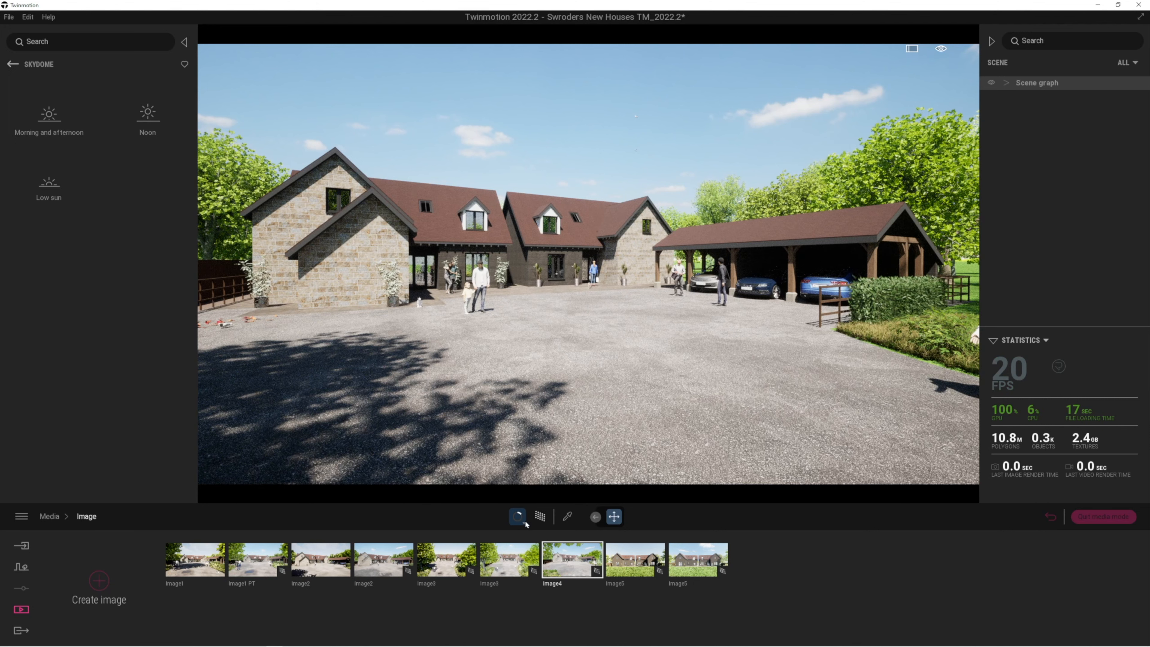
left_click(524, 520)
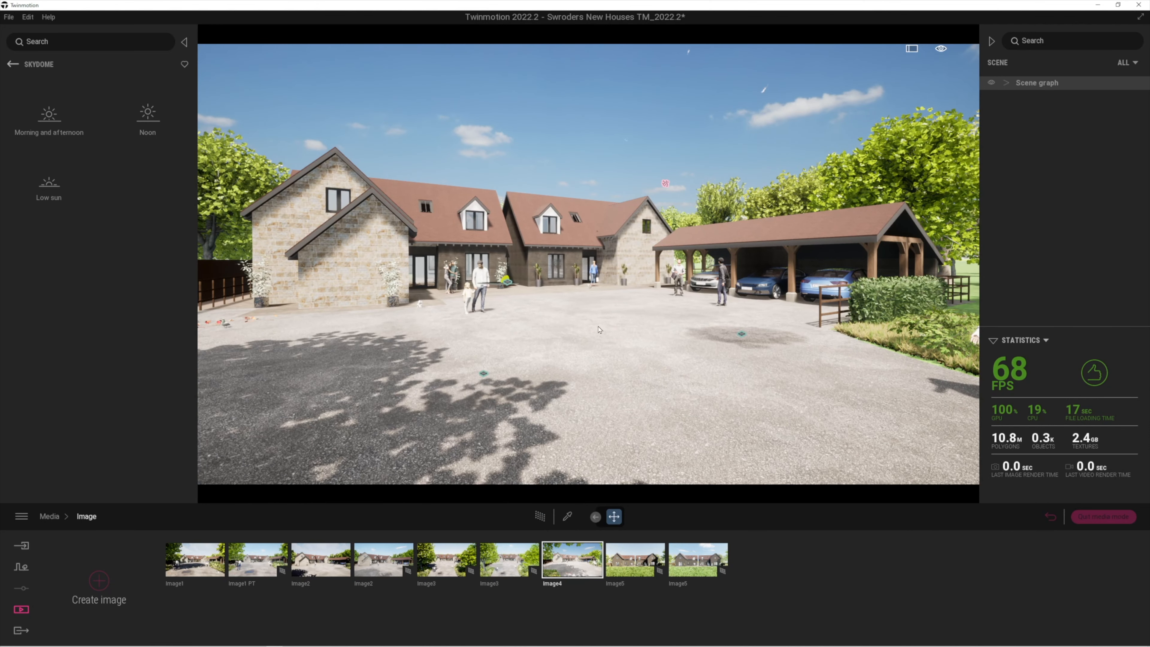
Raise the Image4 camera and bring it closer, looking down on the carport
key("d")
right_click_drag(600, 323, 570, 326)
key("w")
key("d")
key("e")
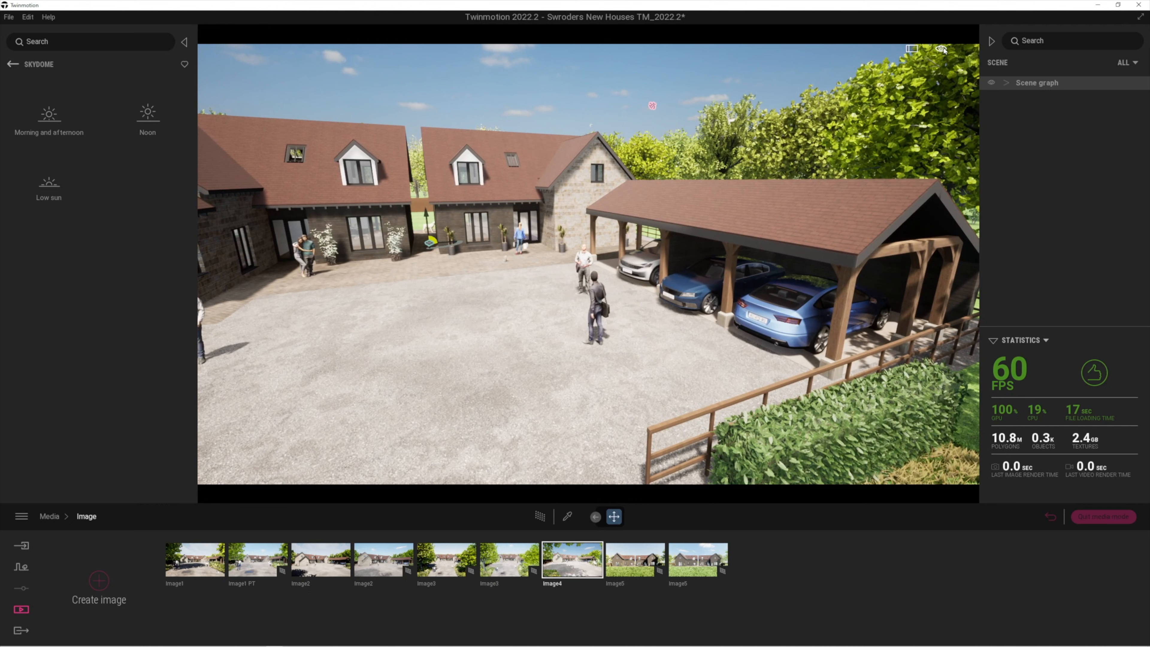
Select Painted vegetation 1, go full screen, and frame the courtyard toward the carport and cars
mouse_move(941, 49)
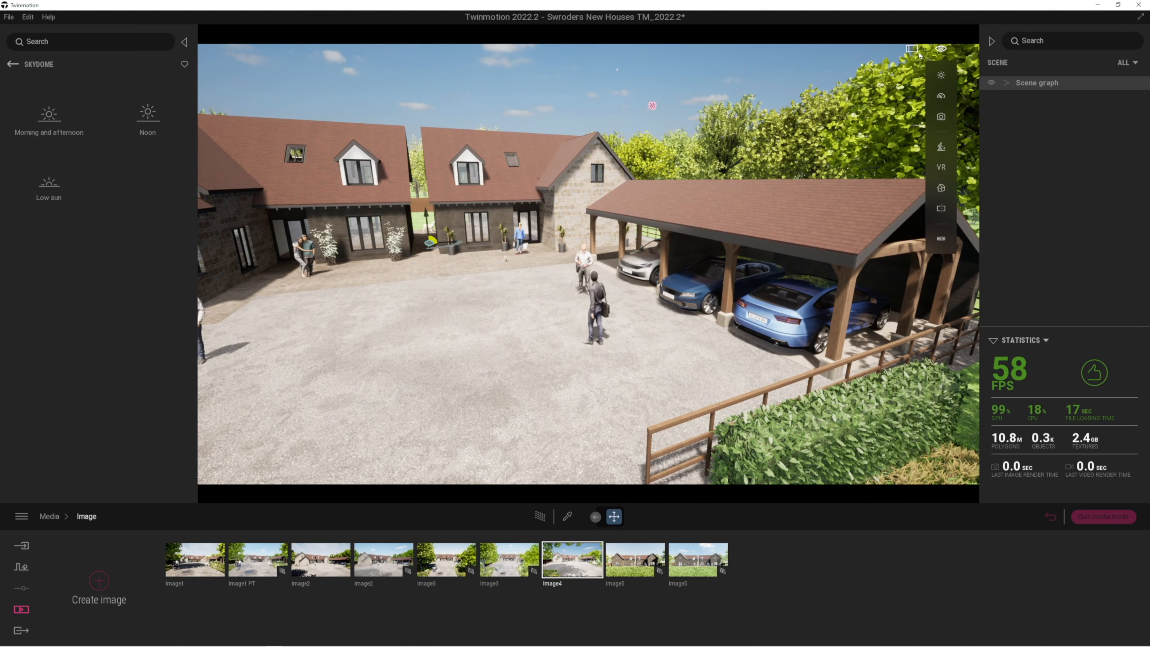
left_click(912, 51)
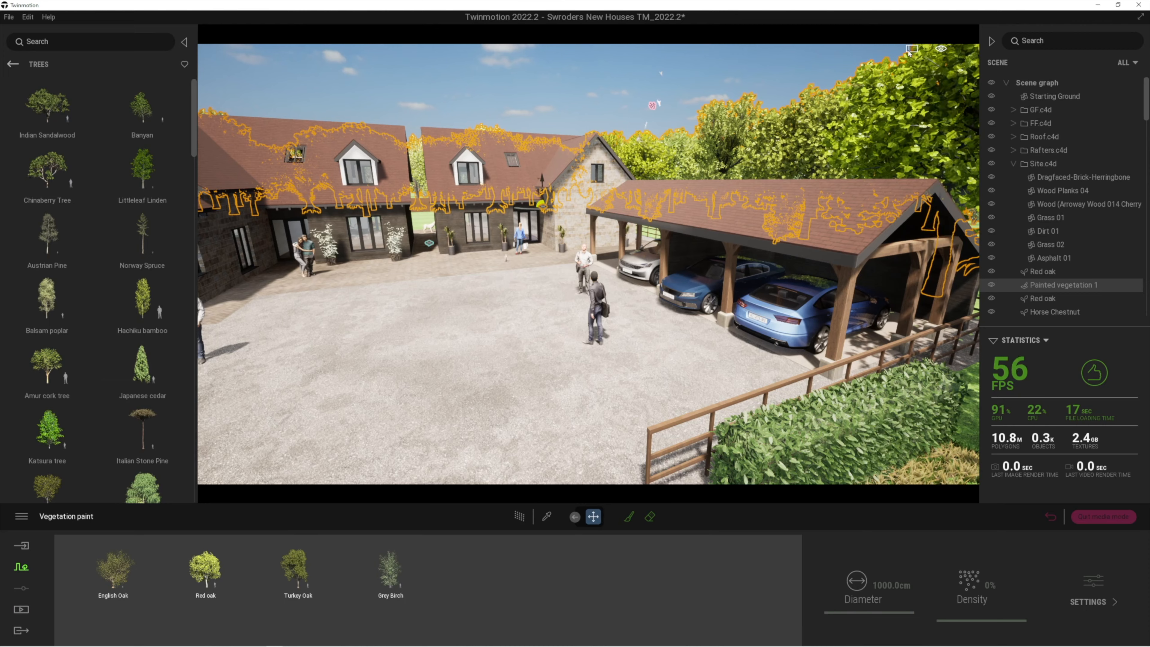
left_click(911, 49)
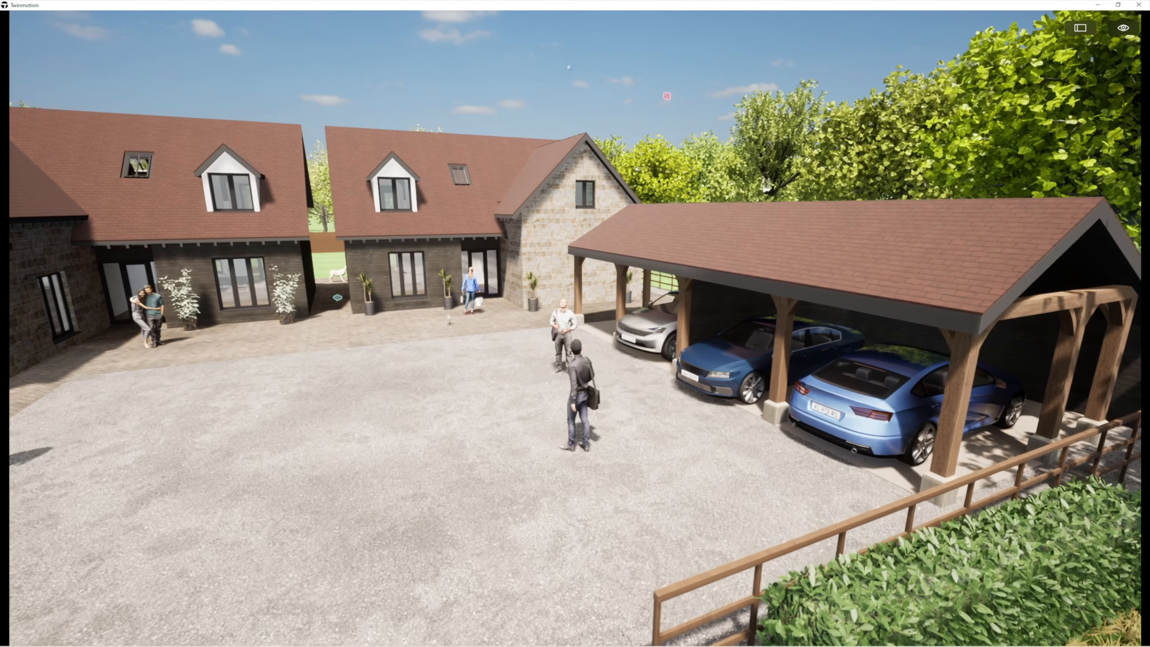
right_click_drag(575, 323, 335, 290)
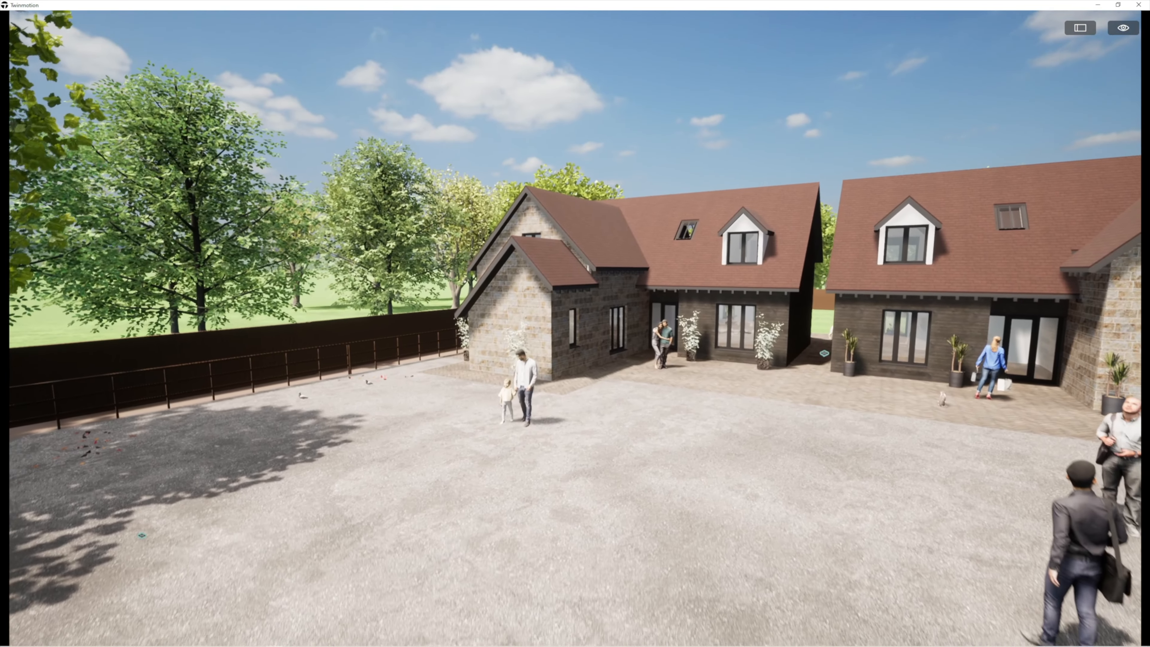
key("s")
key("q")
right_click_drag(575, 324, 731, 307)
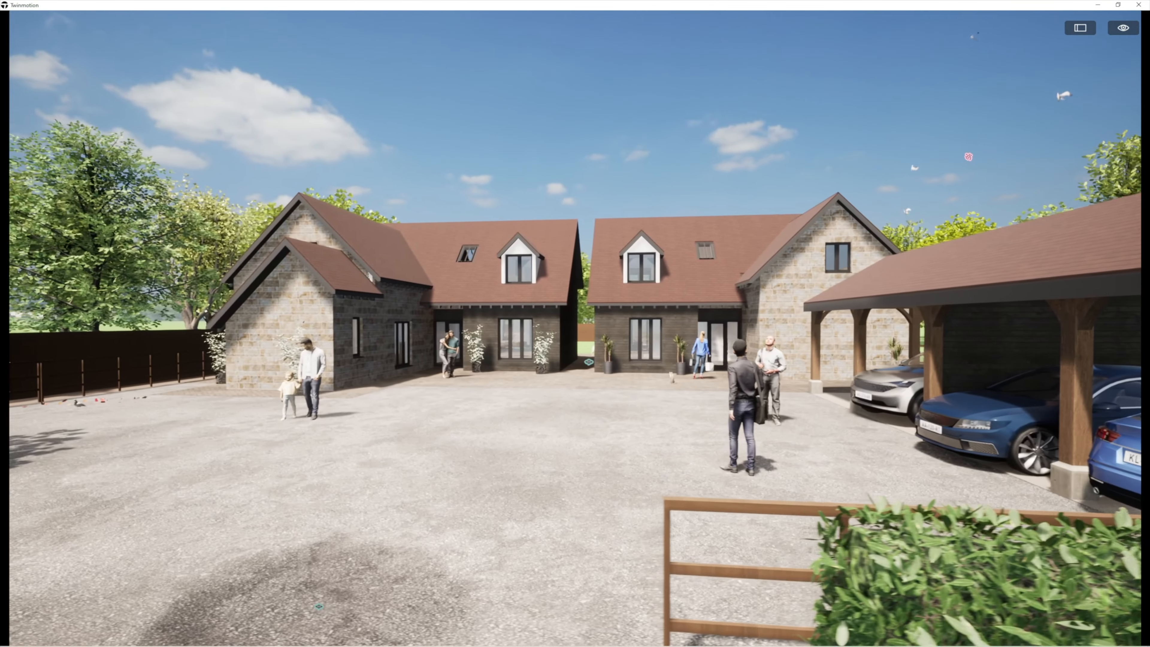
key("a")
right_click_drag(575, 324, 790, 432)
key("a")
key("a")
key("a")
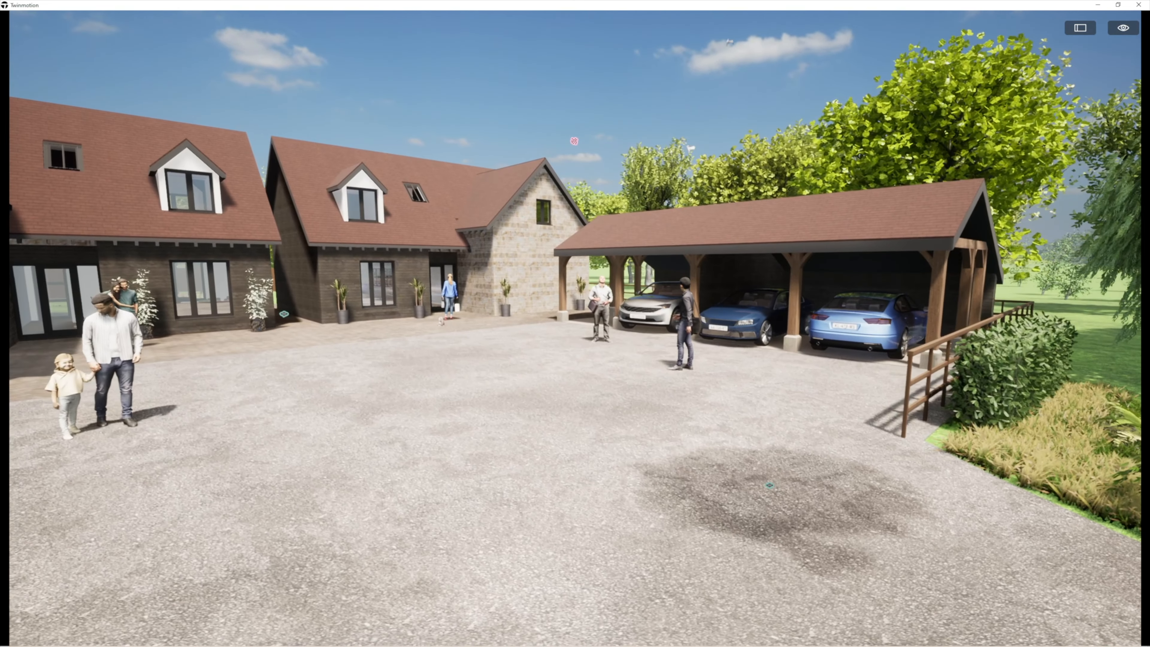
key("a")
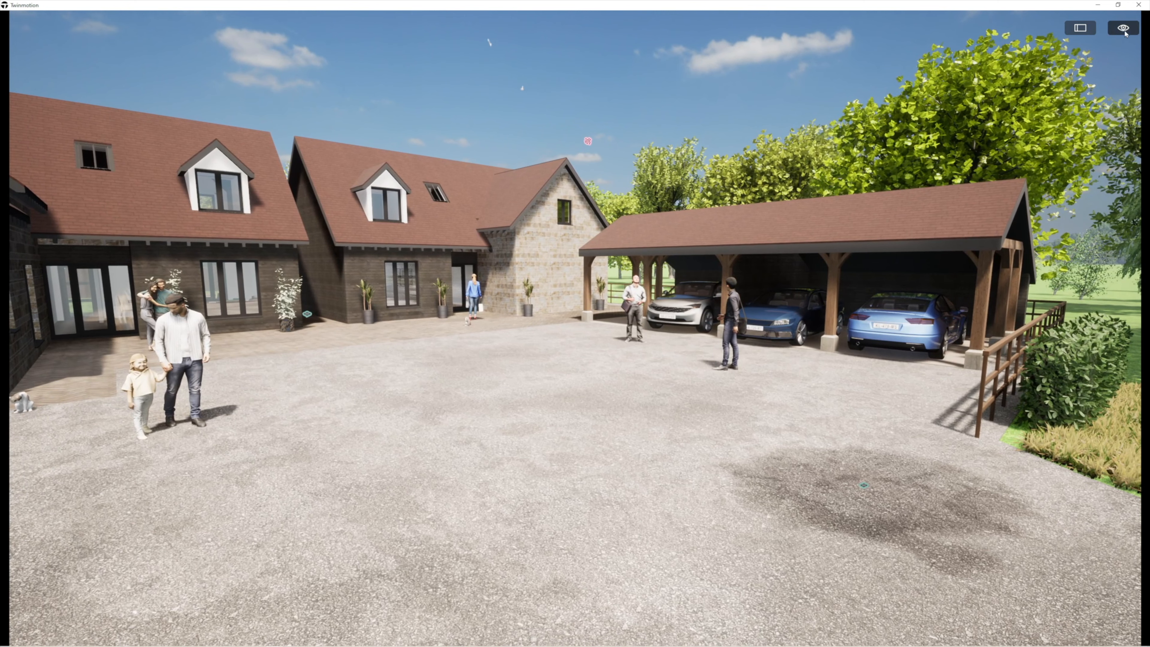
Move the time of day later into the afternoon and exit full screen
left_click(1124, 30)
left_click(1124, 52)
left_click_drag(1064, 104, 1071, 72)
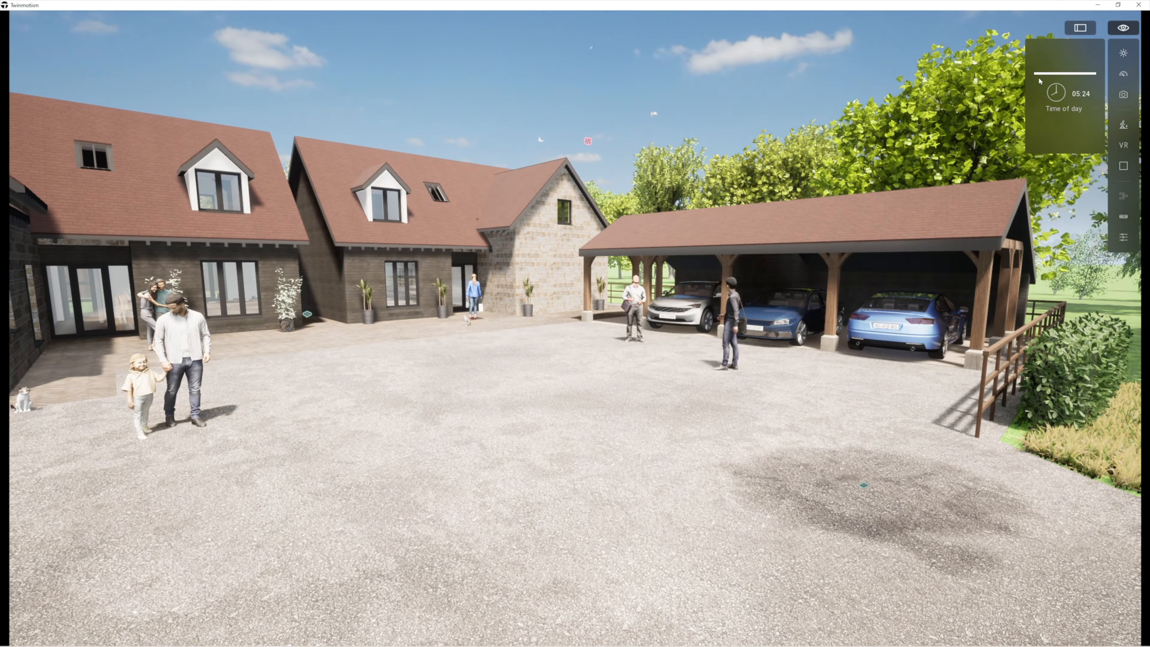
key("Escape")
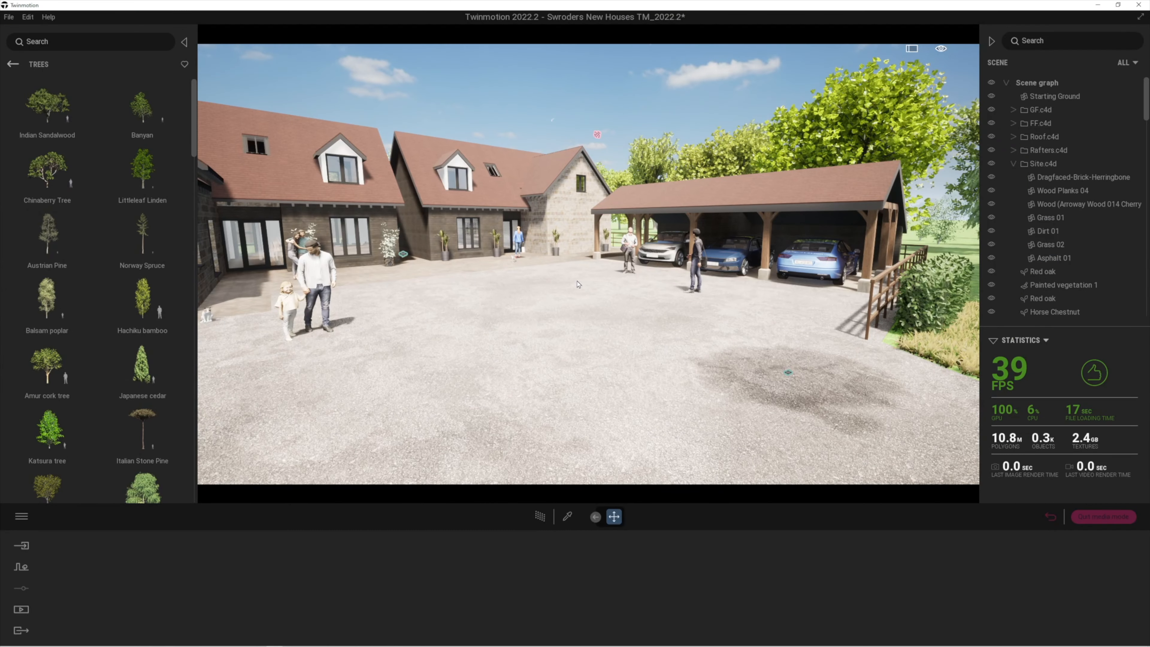
Hide the interface and move the time of day to 17:47 for long shadows
left_click(18, 611)
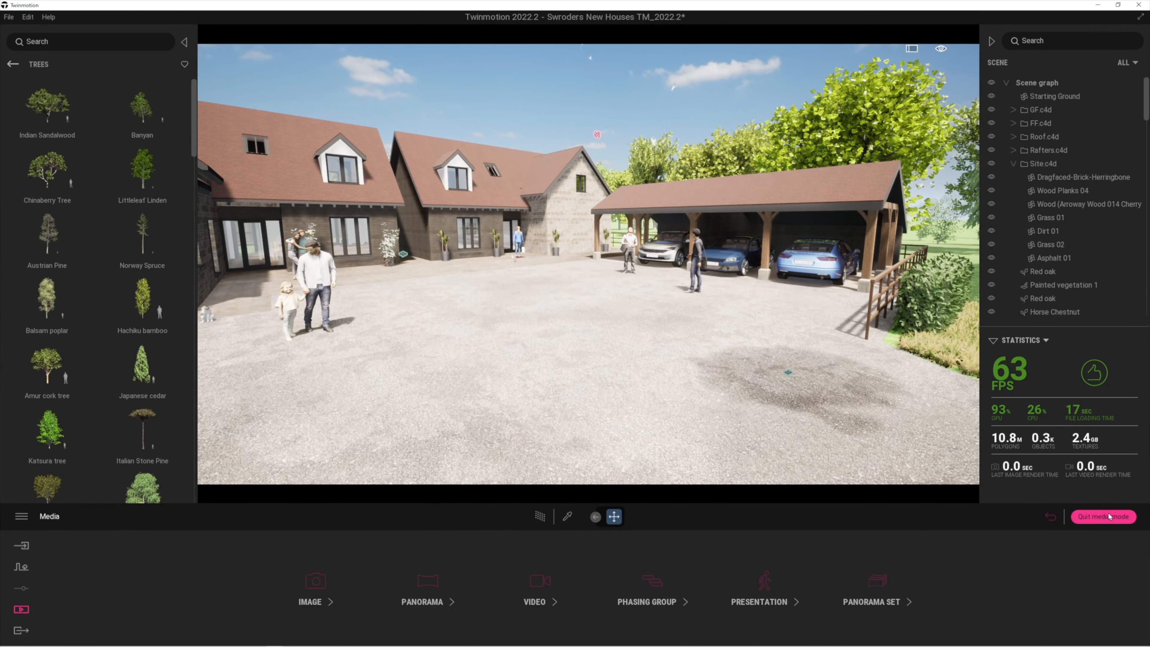
left_click(1104, 516)
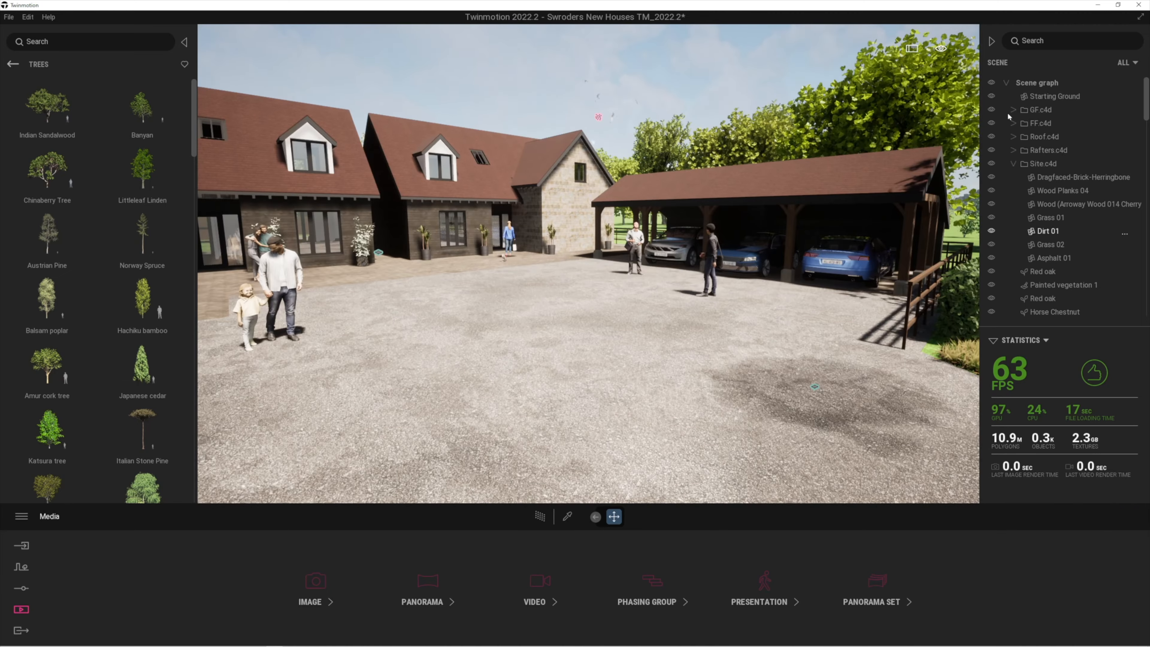
left_click(912, 49)
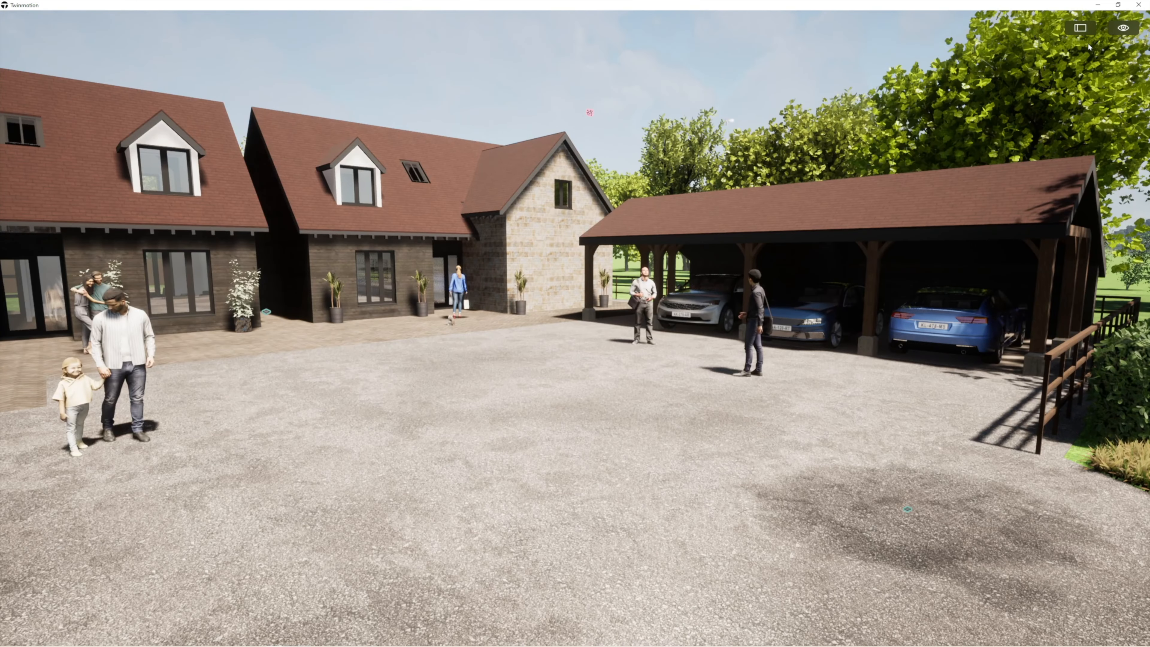
mouse_move(1133, 36)
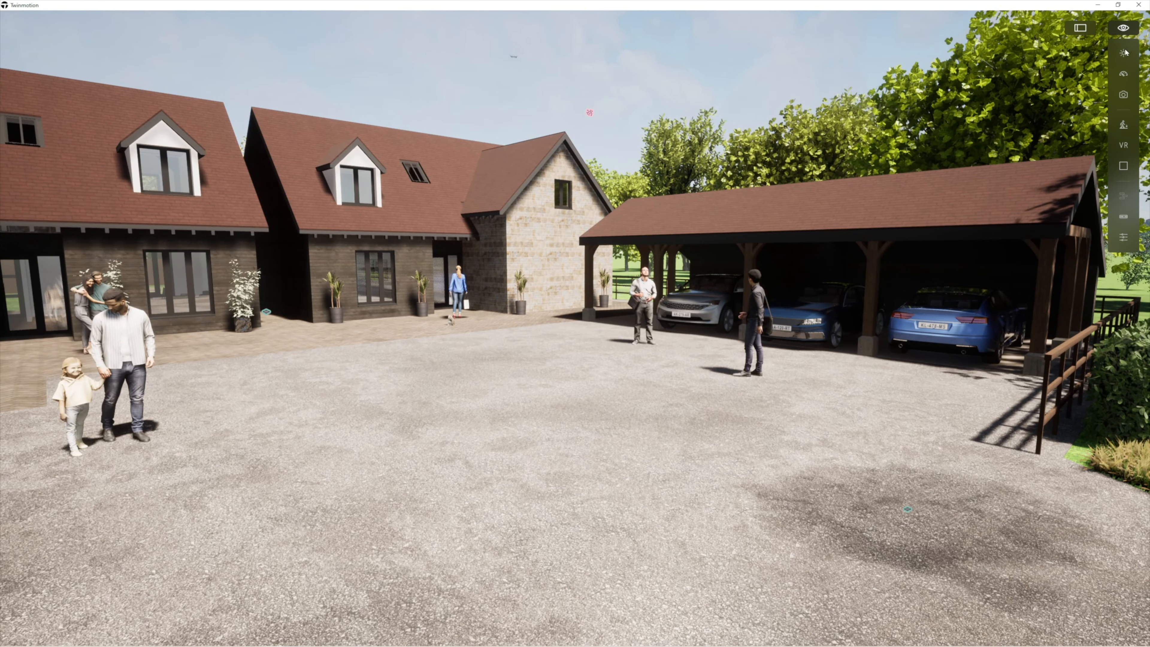
left_click_drag(1045, 103, 1060, 121)
Frame both houses front-on across the gravel courtyard, then restore the interface
right_click_drag(886, 260, 803, 252)
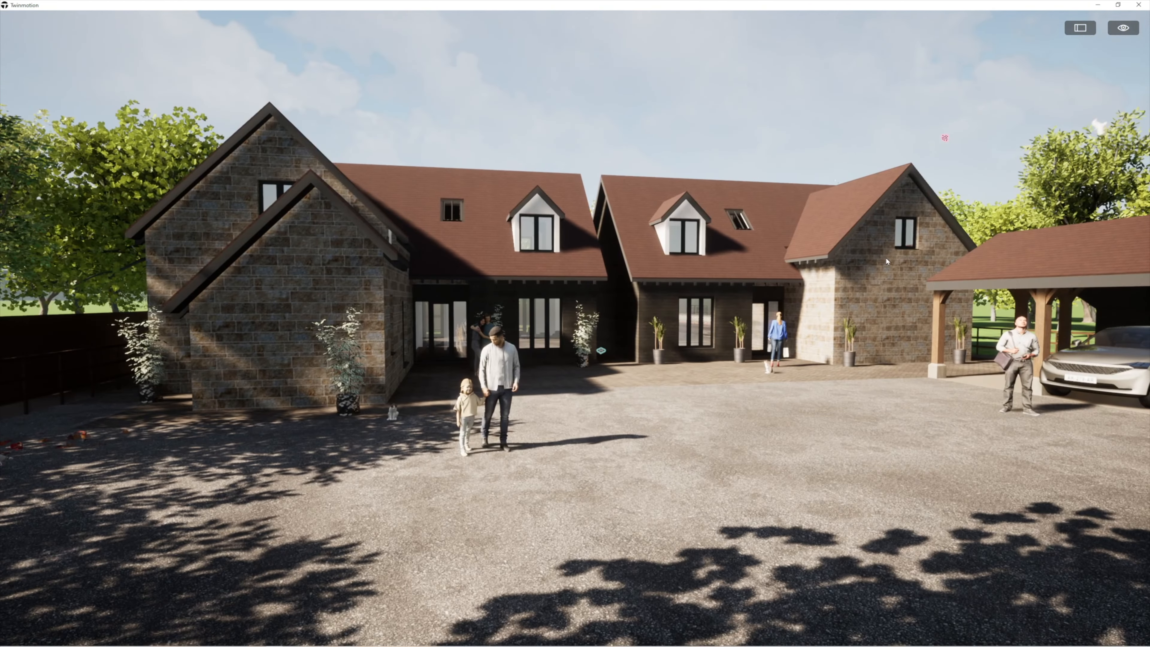
key("s")
right_click_drag(866, 283, 794, 276)
key("d")
key("w")
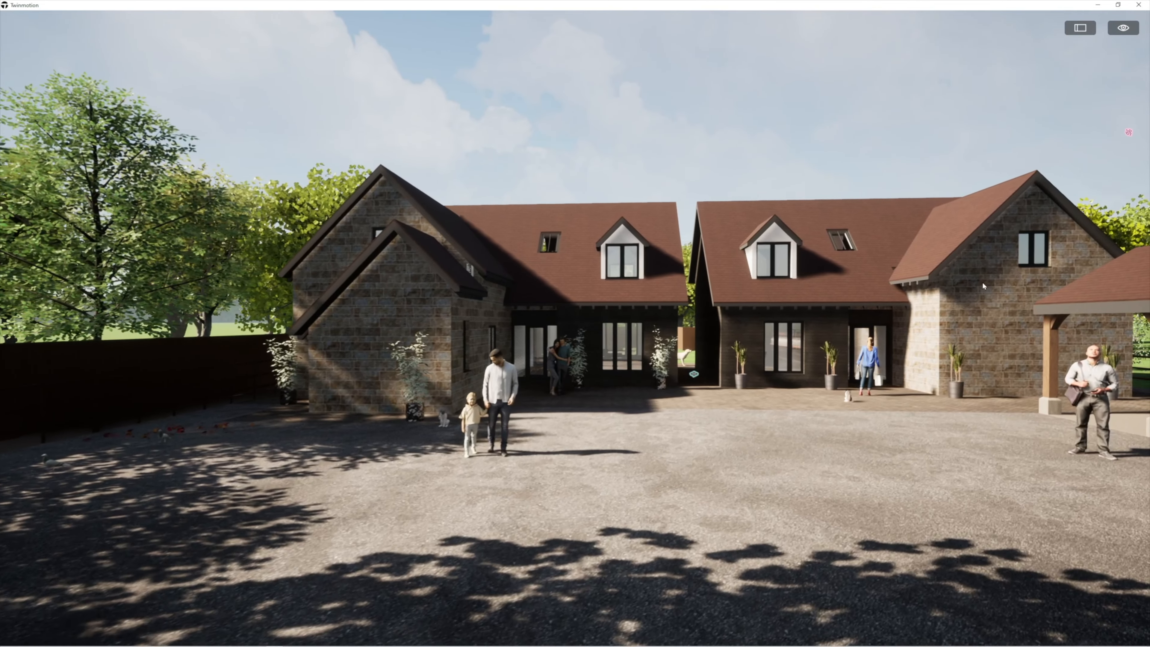
key("d")
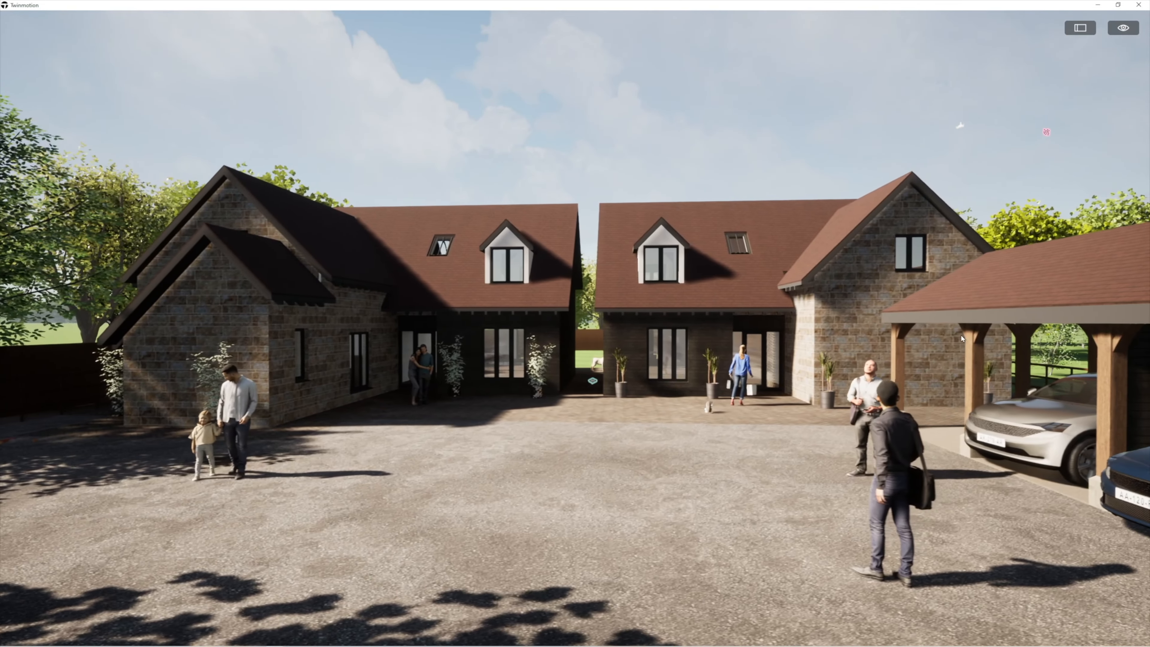
right_click_drag(961, 339, 777, 326)
key("d")
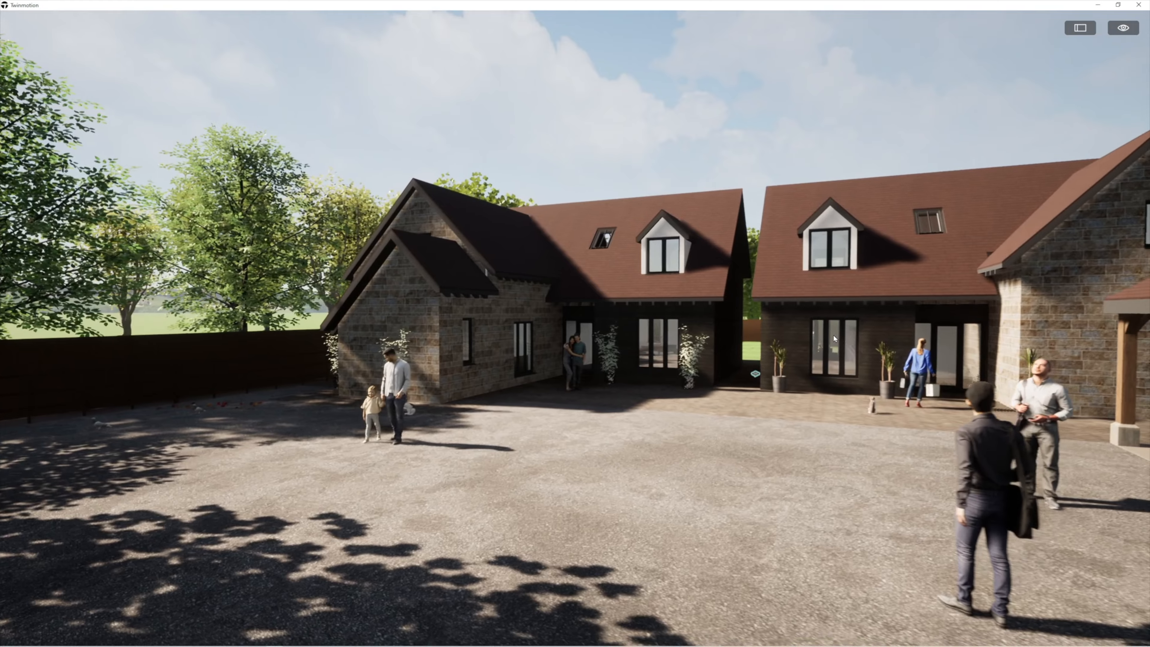
key("s")
key("Escape")
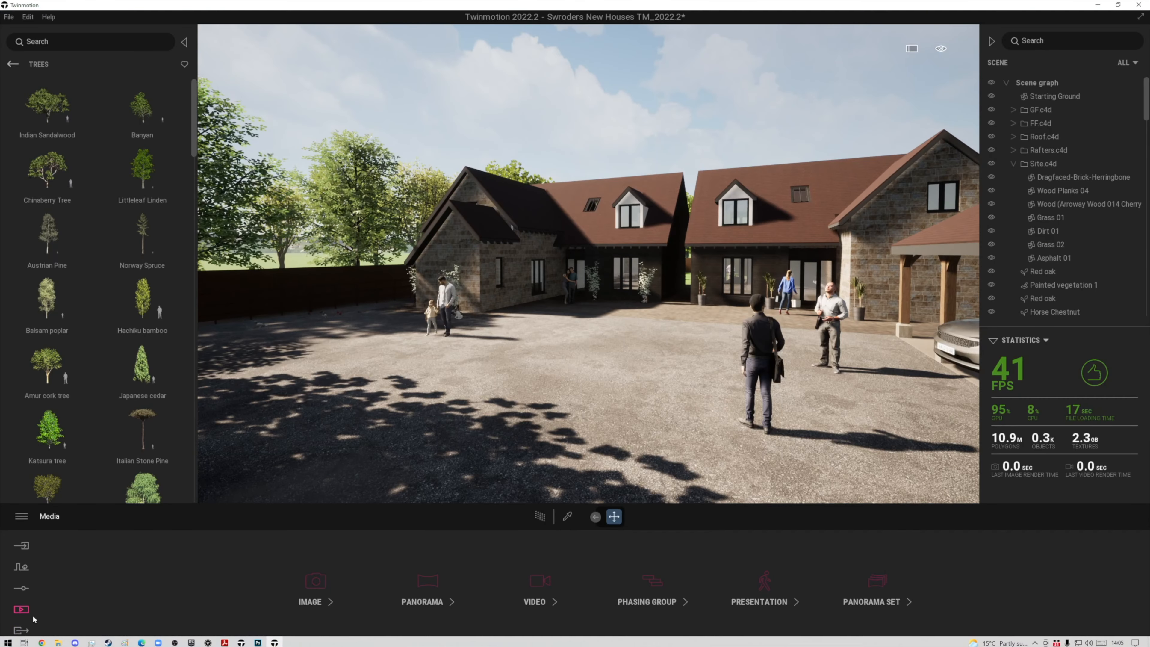
Create Video5 and add a second keyframe with the camera moved toward the carport and houses
left_click(538, 582)
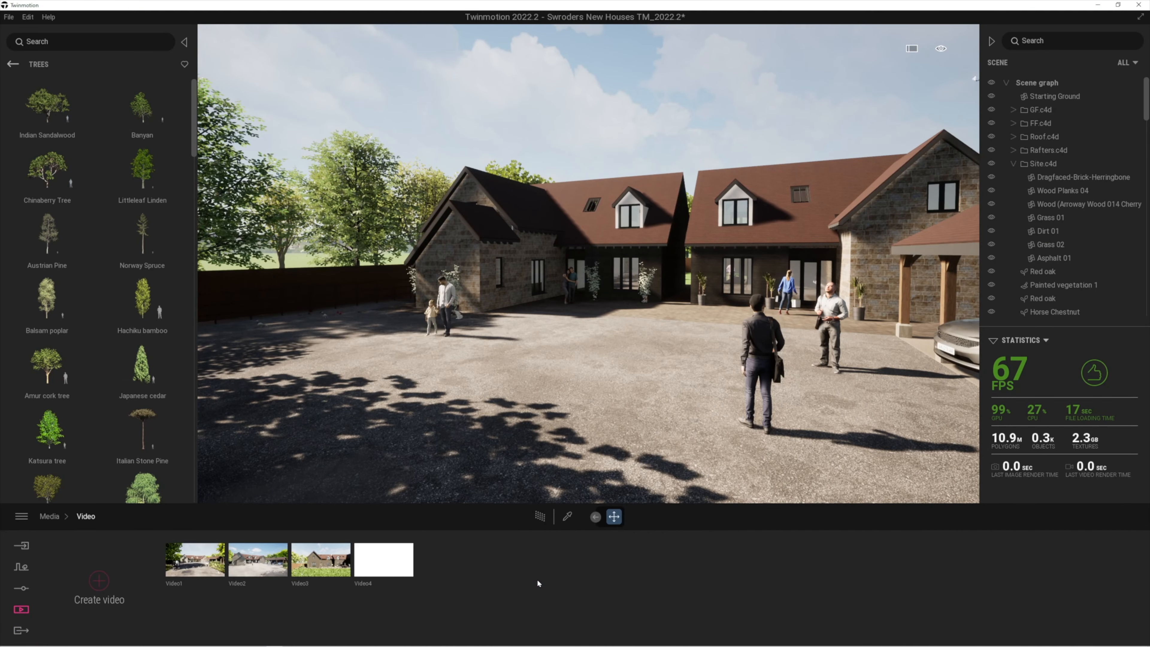
left_click(99, 580)
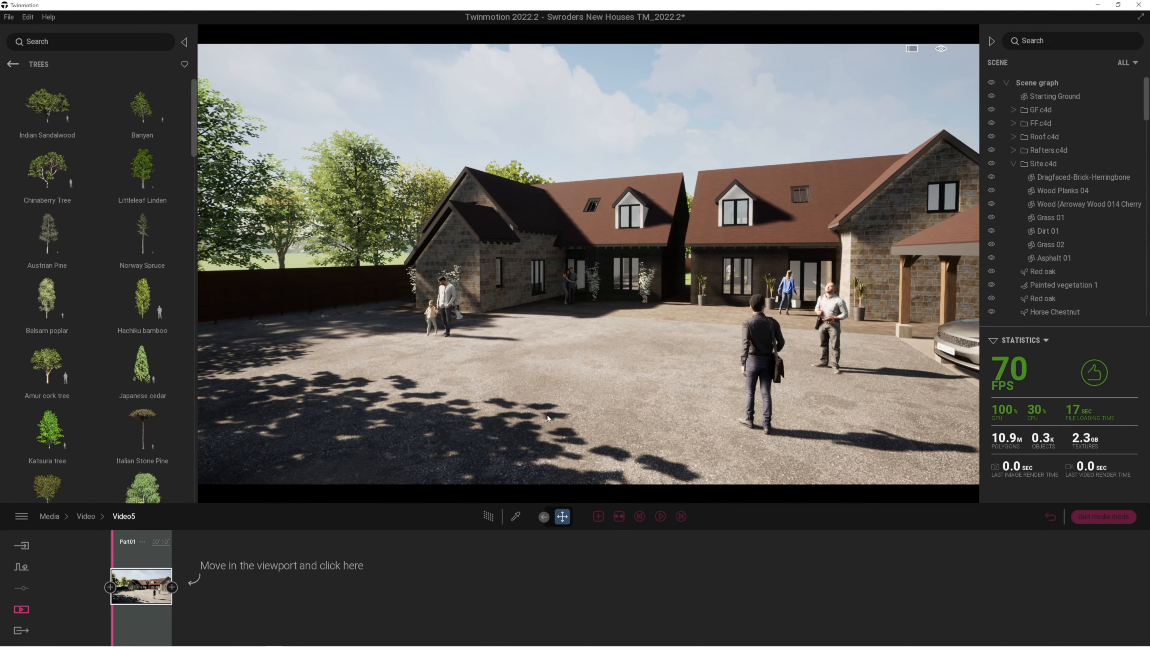
key("w")
right_click_drag(602, 297, 702, 301)
key("w")
key("a")
key("w")
key("w")
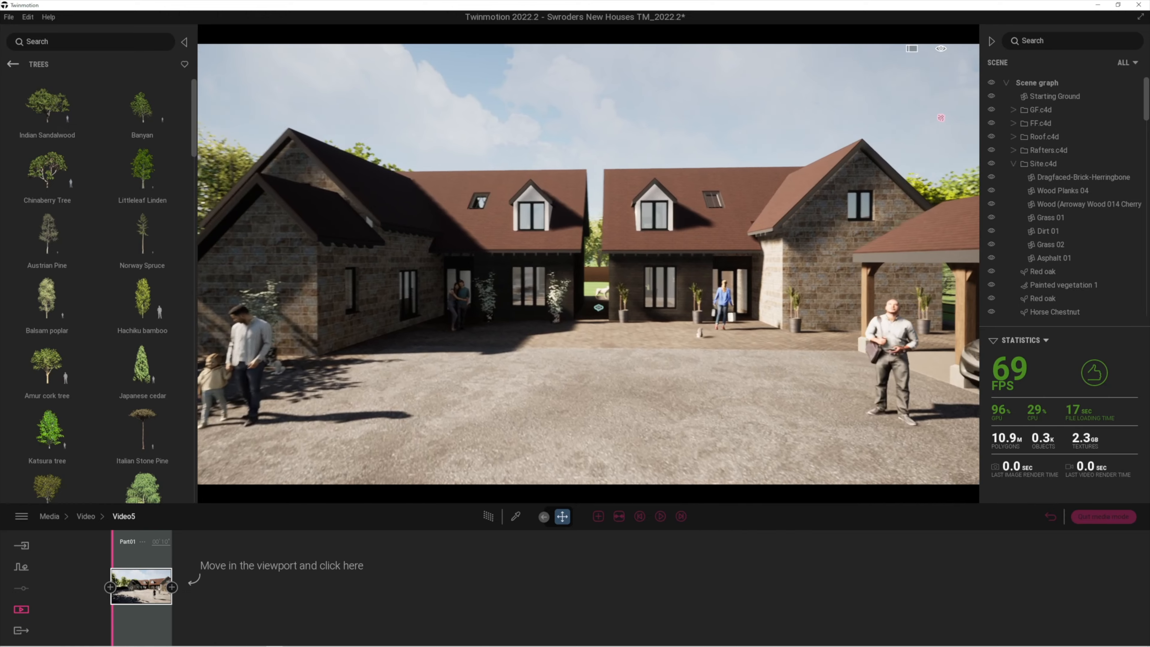
key("w")
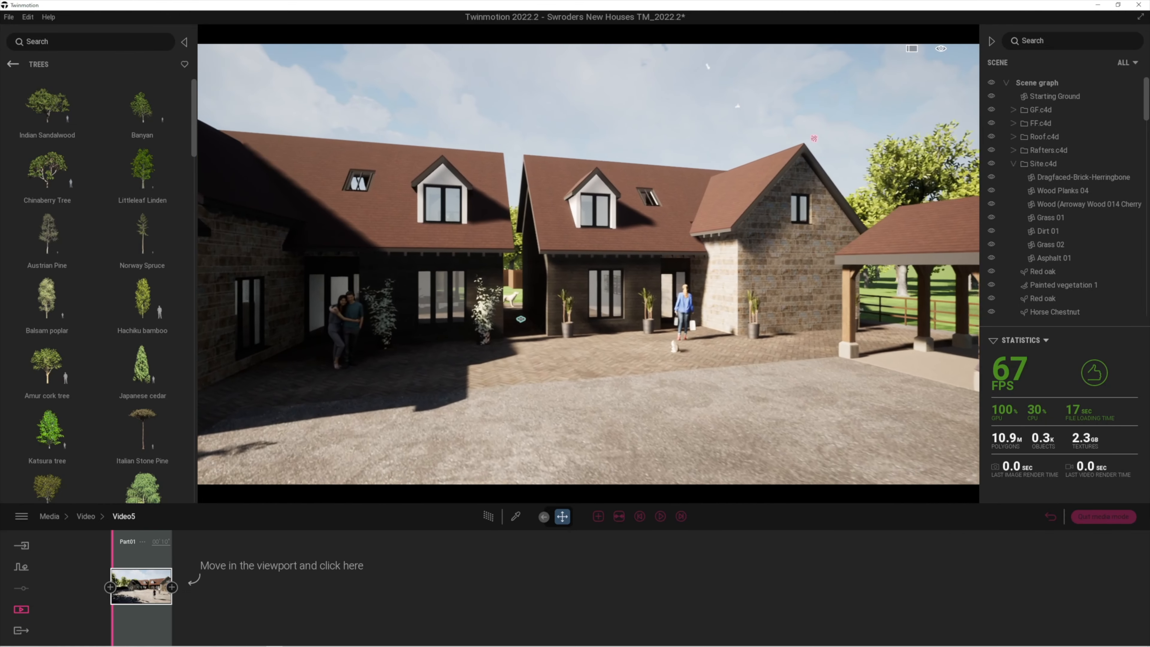
left_click(172, 587)
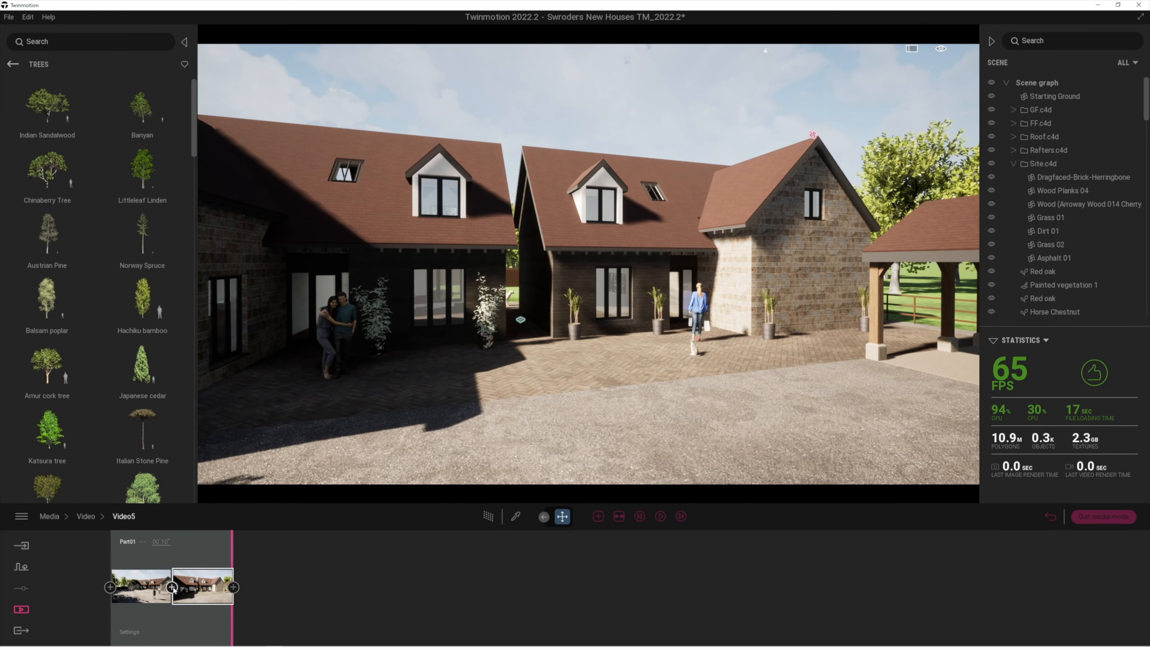
Add a third keyframe with the camera turned and advanced toward the rear house
key("w")
right_click_drag(470, 445, 534, 445)
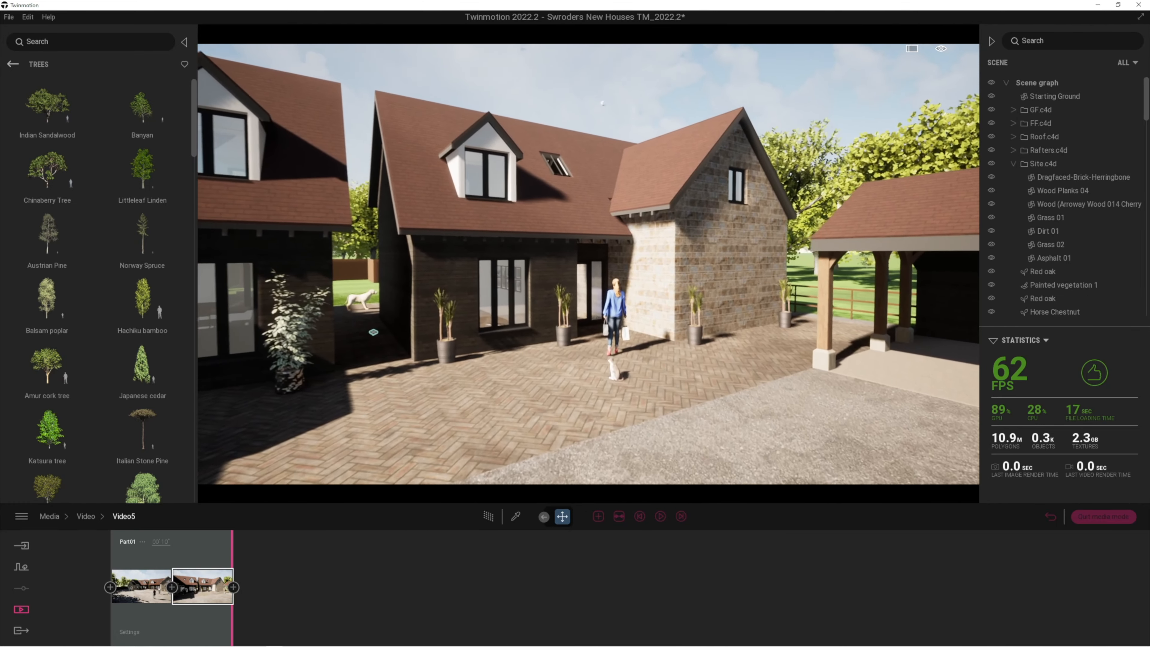
key("w")
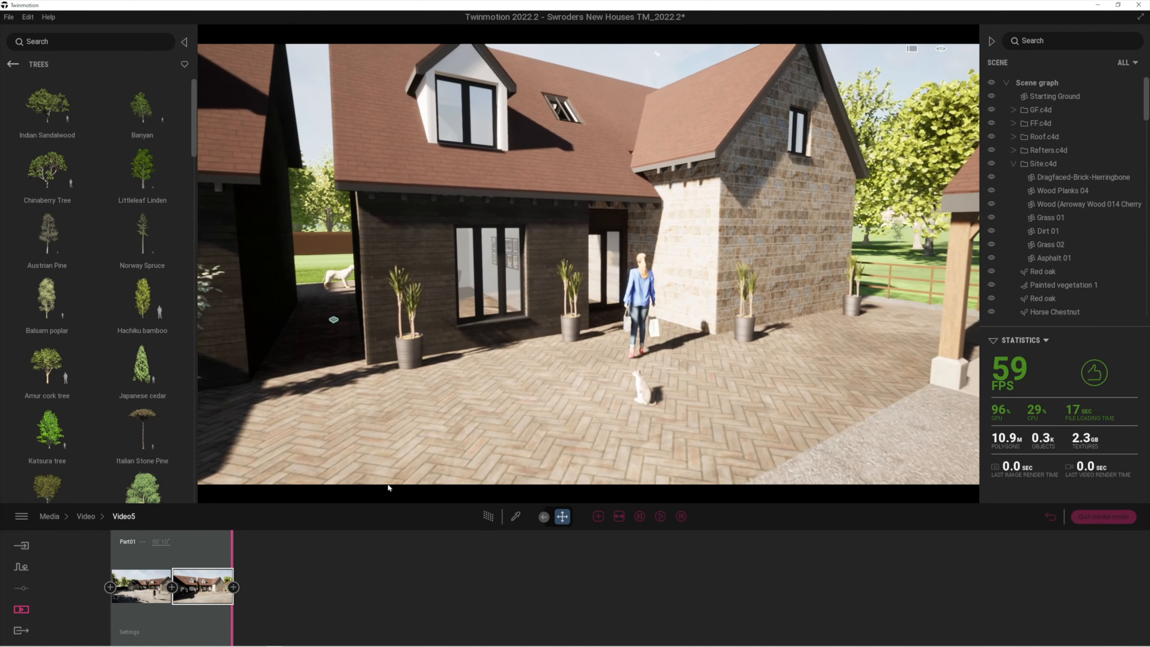
left_click(234, 587)
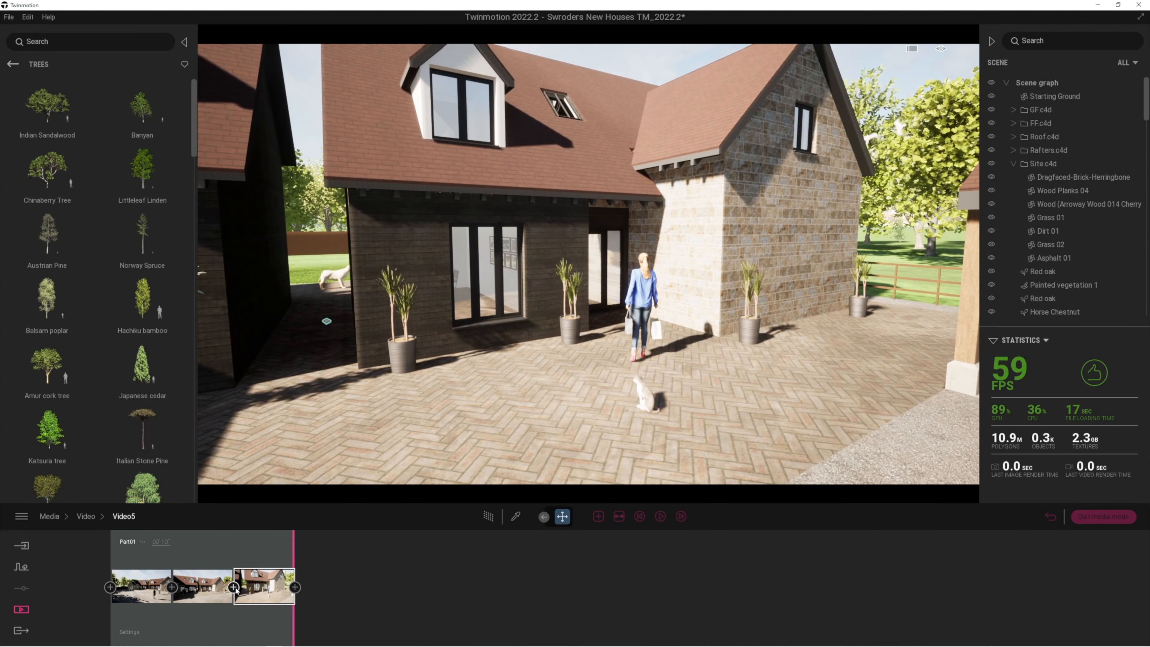
Rewind Video5 to the start and play a preview of the camera move
left_click(639, 517)
left_click(660, 517)
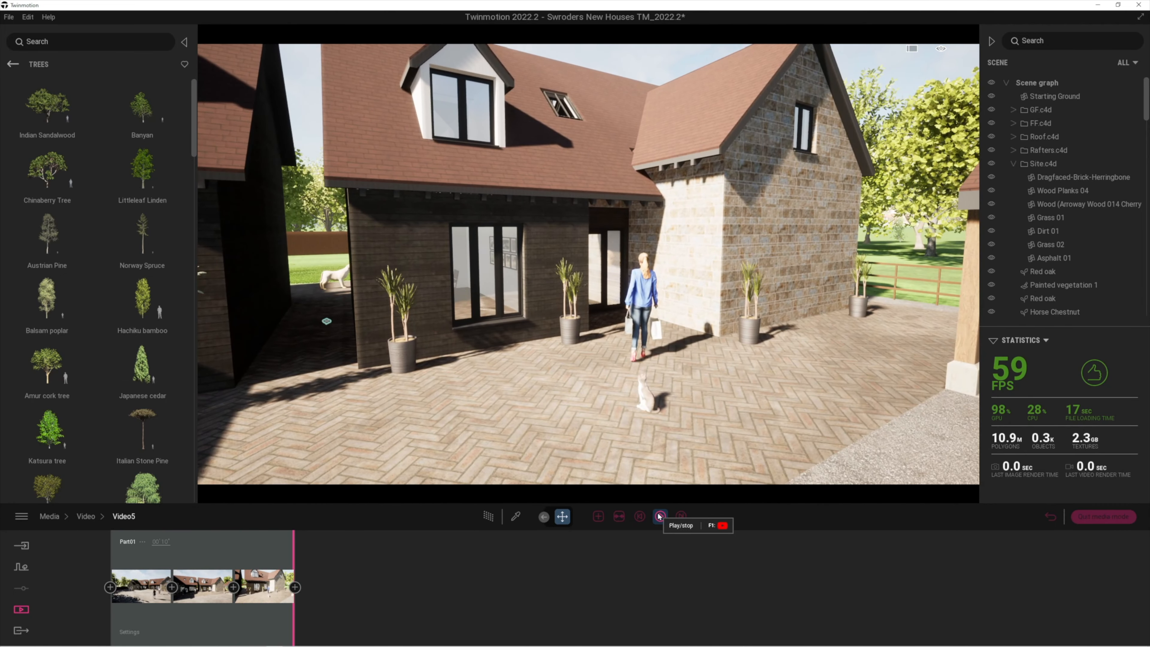
left_click(659, 515)
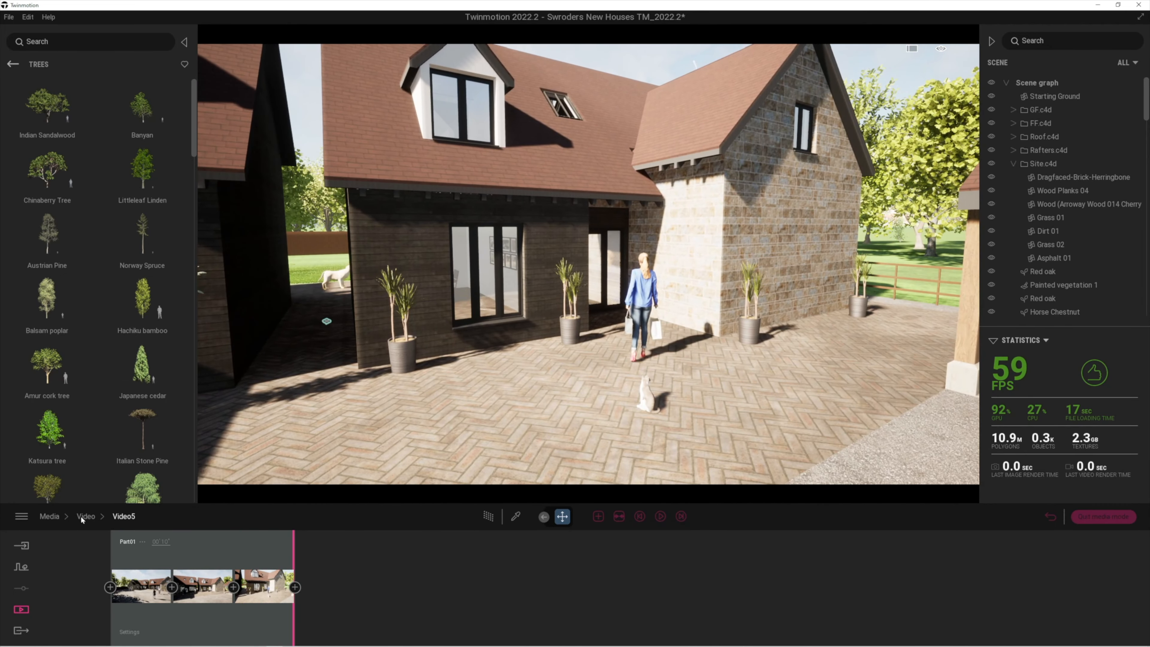
In the Export section, switch from image selection to choosing which video to export
left_click(21, 630)
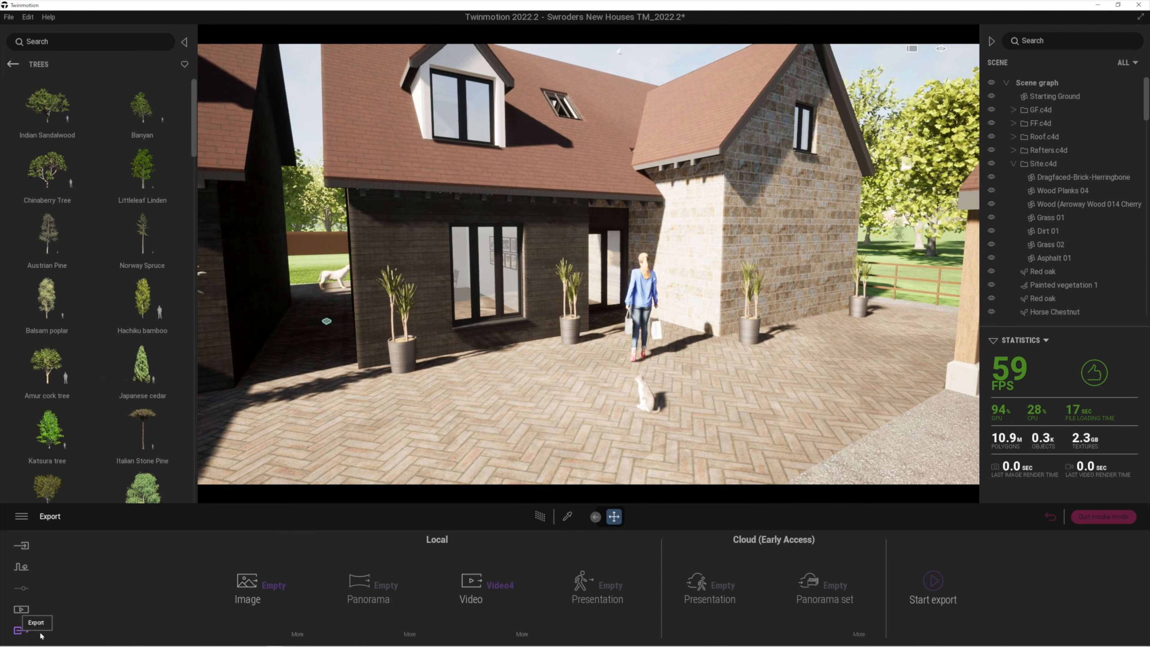
left_click(273, 584)
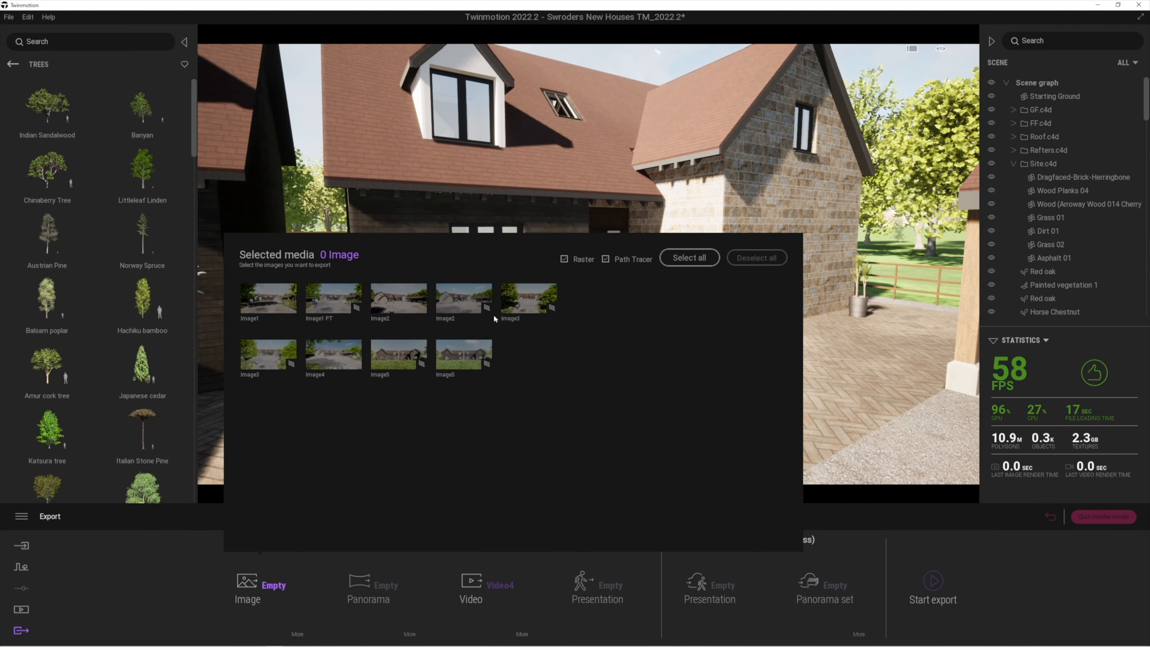
left_click(496, 584)
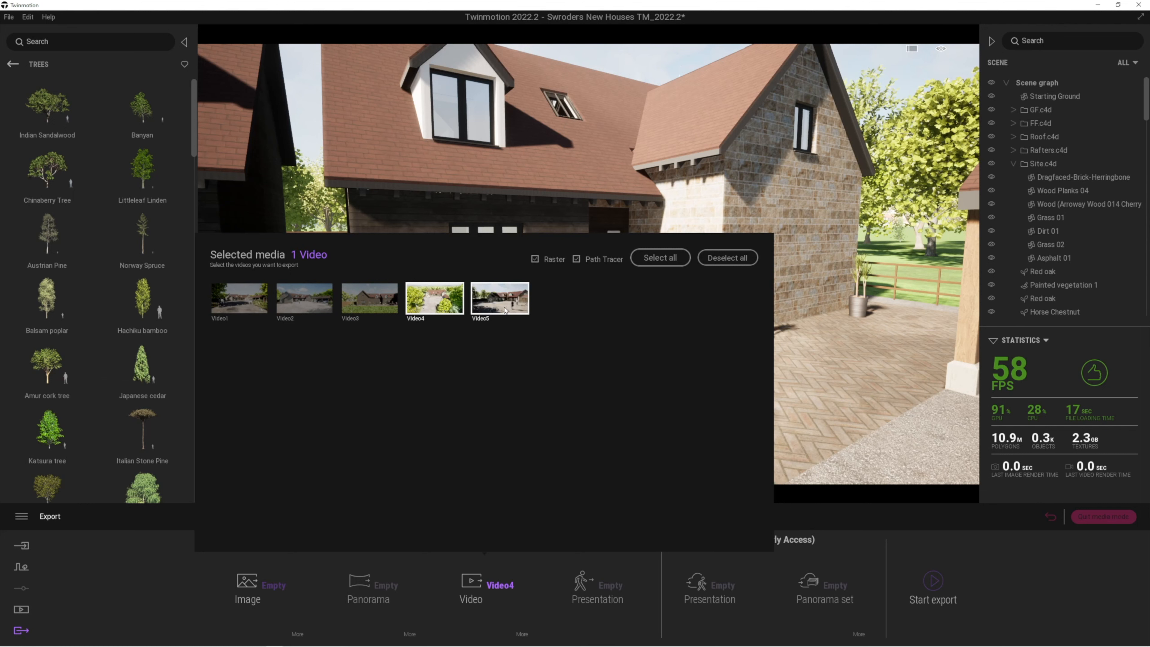